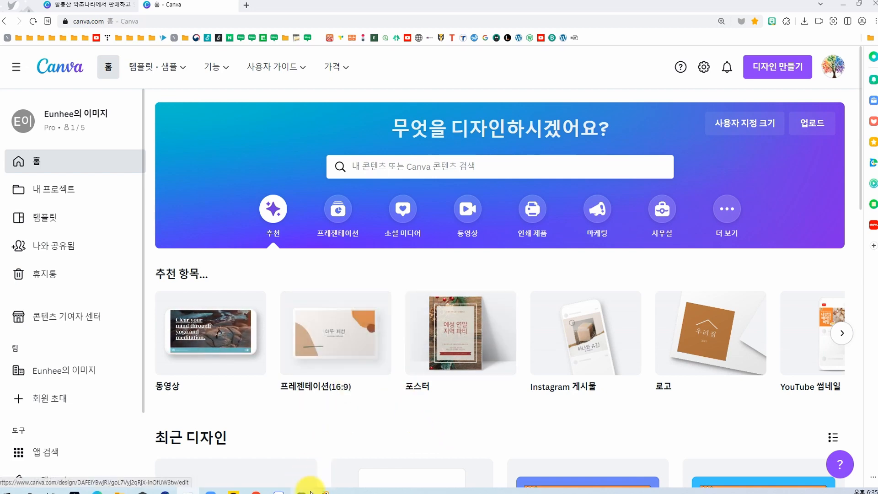
# Step: Create a new custom-size design 860 px wide and 1200 px high
pyautogui.moveTo(225, 59)
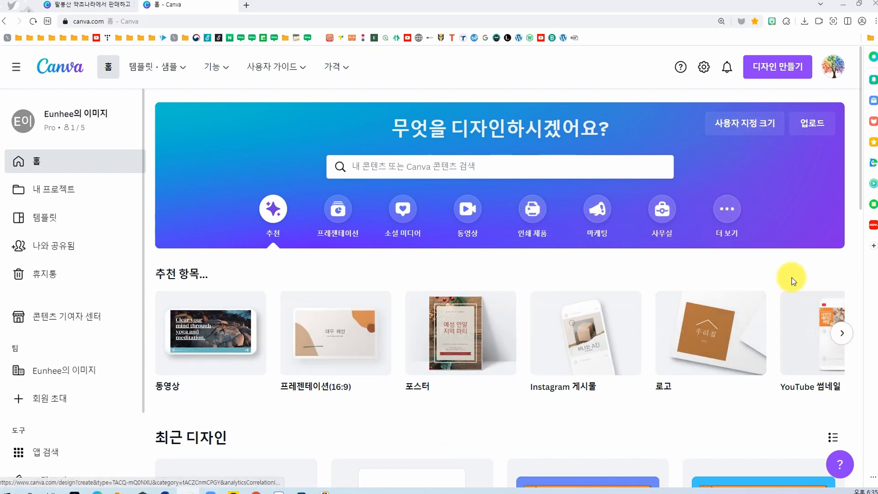
pyautogui.click(742, 123)
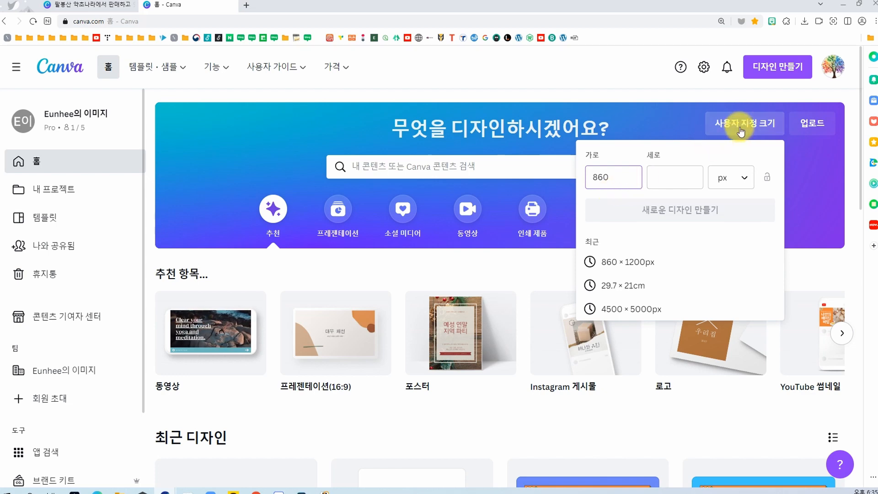
pyautogui.click(650, 182)
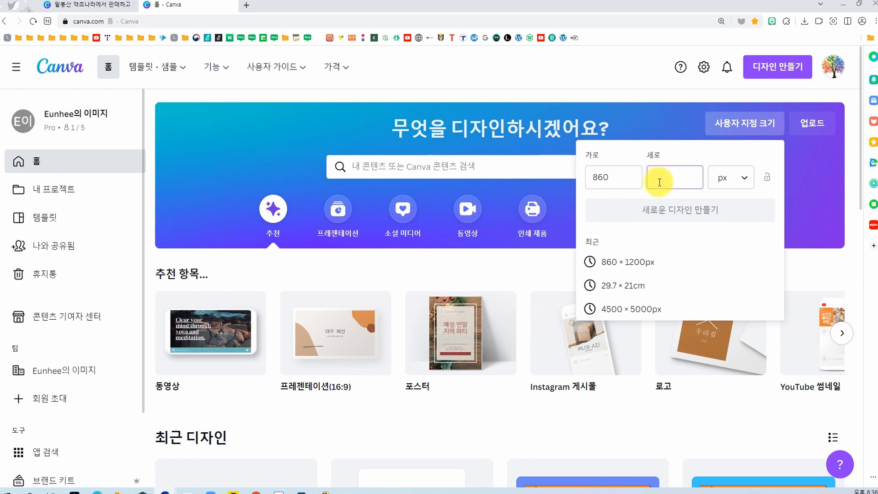
pyautogui.write('1')
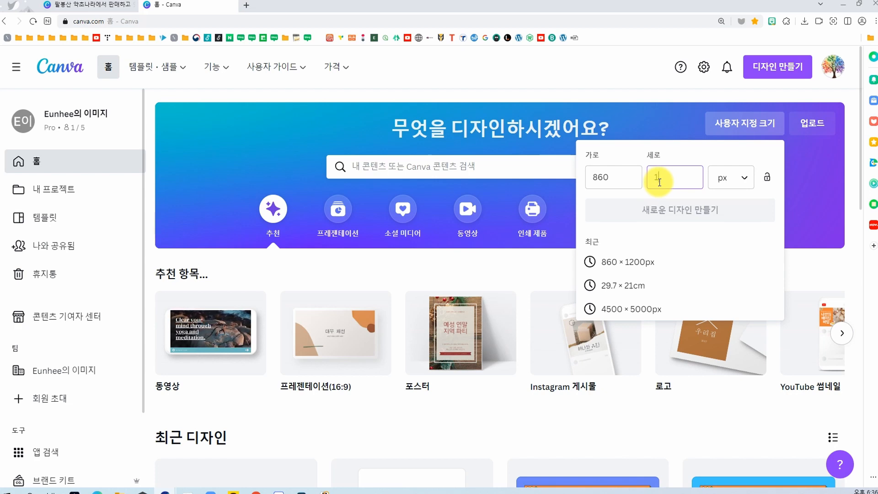
pyautogui.write('200')
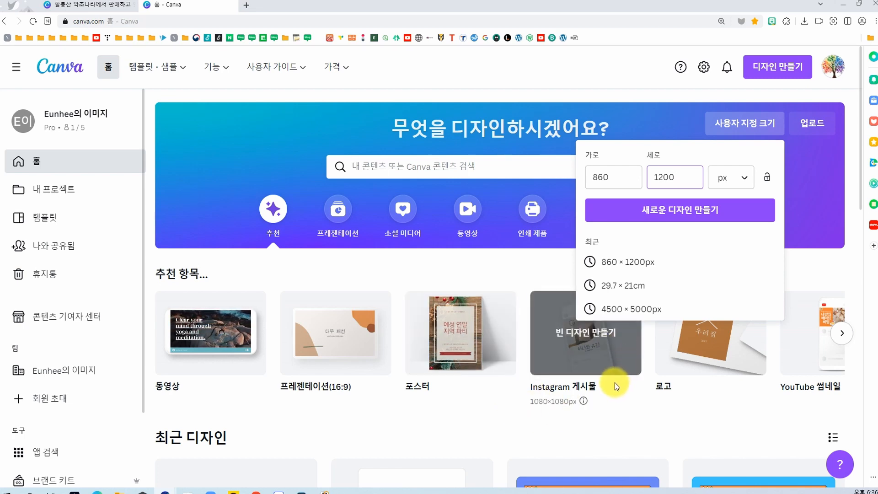
pyautogui.click(657, 220)
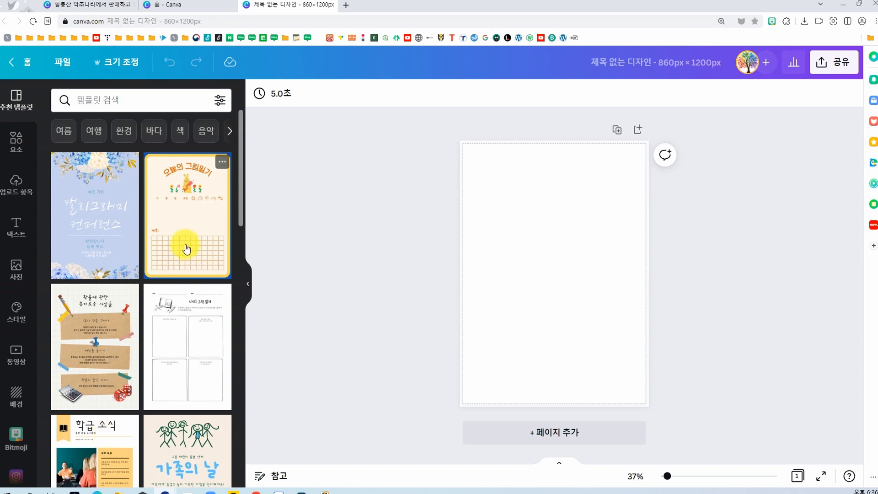
# Step: Search the templates for "건강식품"
pyautogui.scroll(-10, 187, 248)
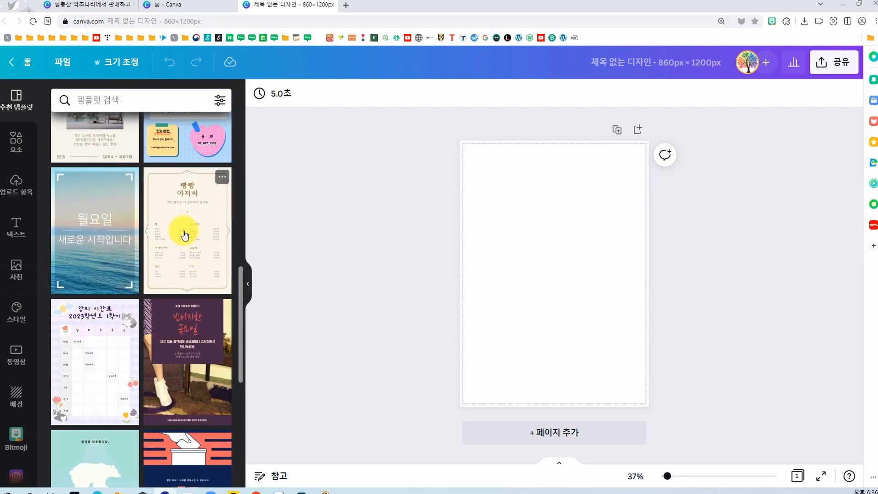
pyautogui.scroll(-3, 182, 243)
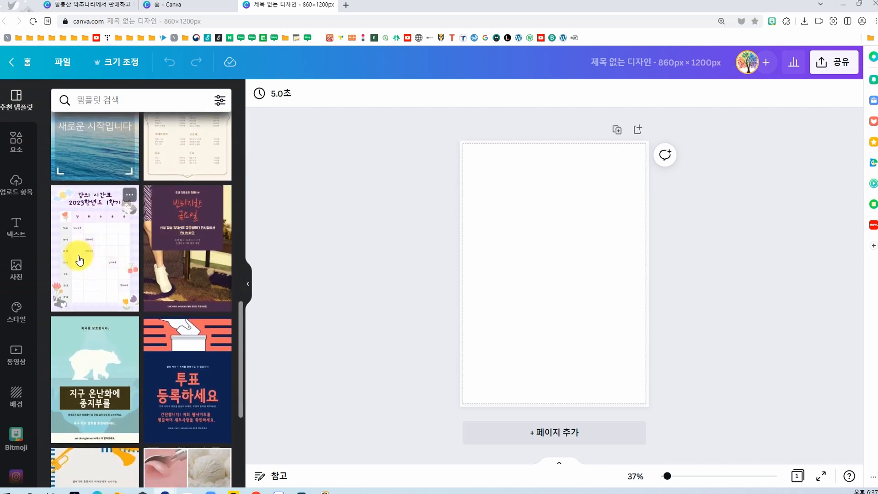
pyautogui.scroll(-3, 140, 432)
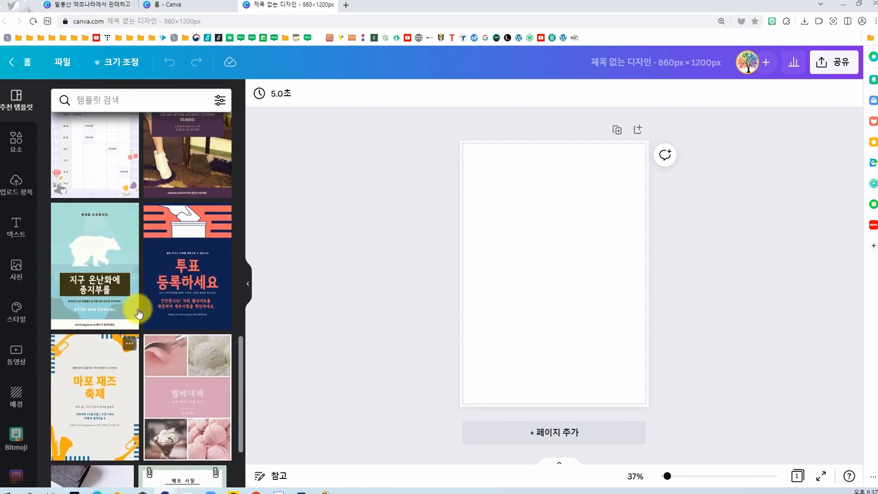
pyautogui.click(118, 98)
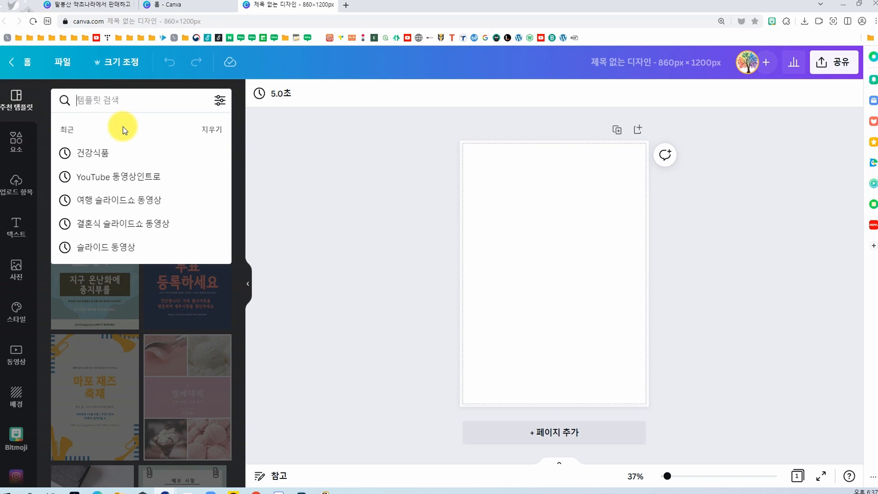
pyautogui.write('건')
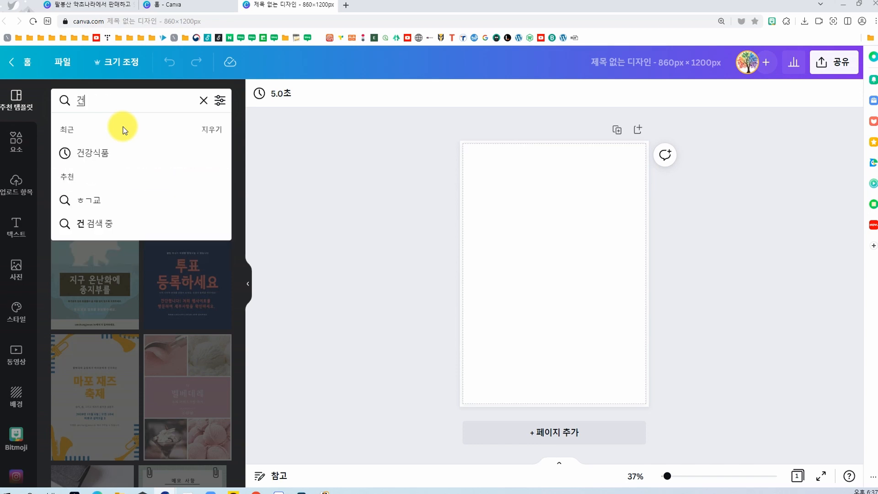
pyautogui.write('강식품')
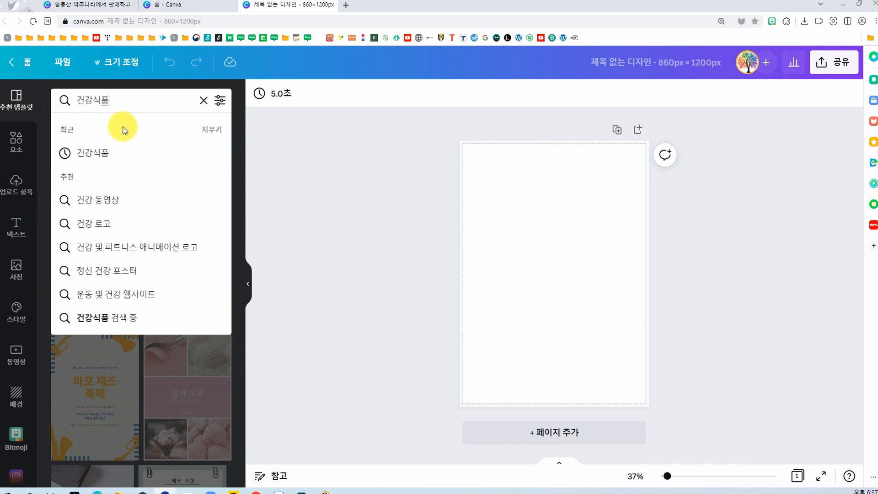
pyautogui.press('Return')
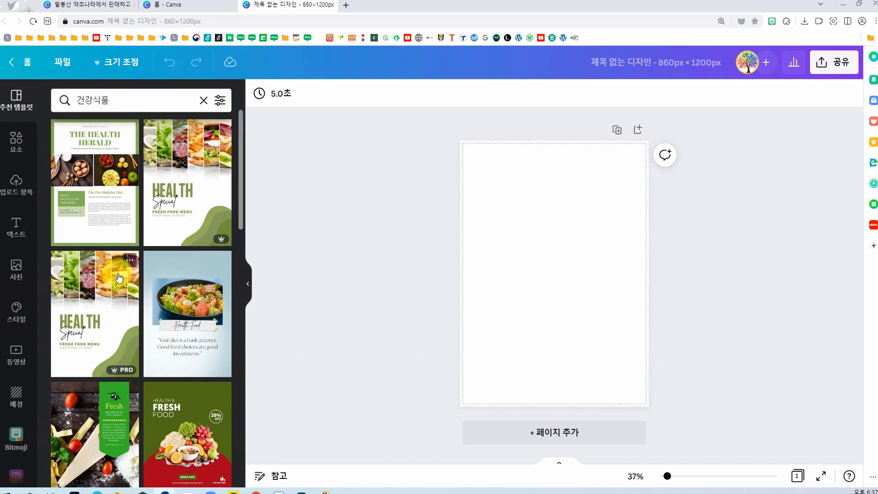
# Step: Apply the green "HEALTH Special" fresh food menu template to the blank page
pyautogui.scroll(-5, 118, 278)
pyautogui.scroll(5, 119, 278)
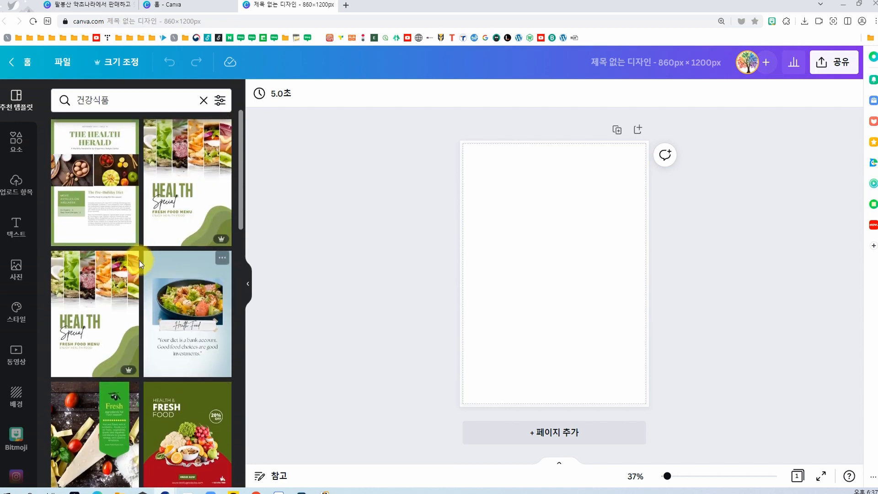
pyautogui.click(97, 294)
pyautogui.click(361, 357)
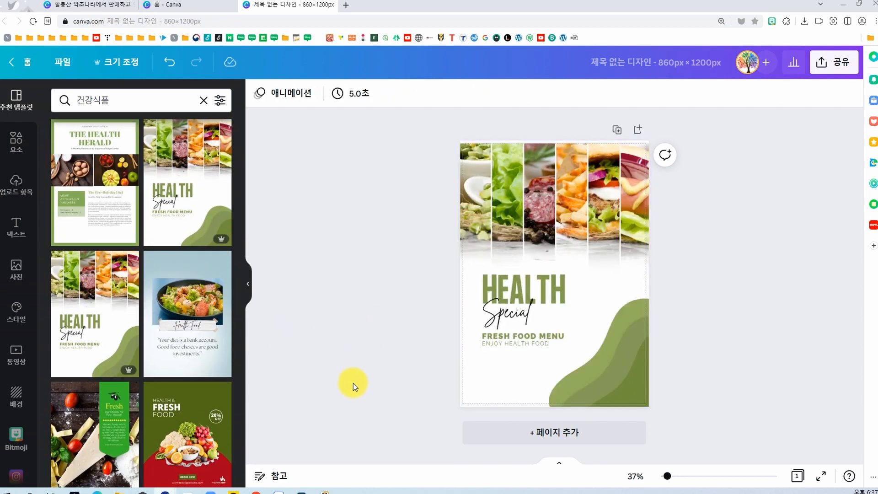
pyautogui.click(477, 209)
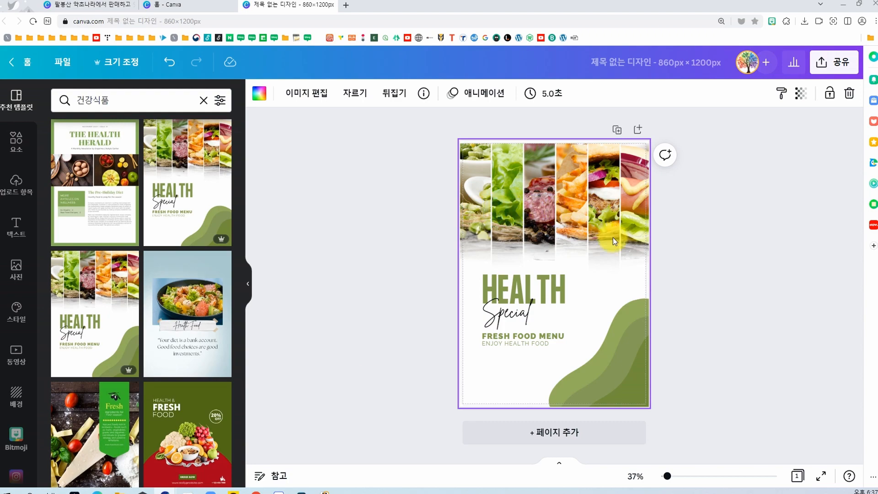
# Step: Replace the page's template with the blue "오감 활어회" seafood poster from the 건강식품 results
pyautogui.scroll(-5, 131, 343)
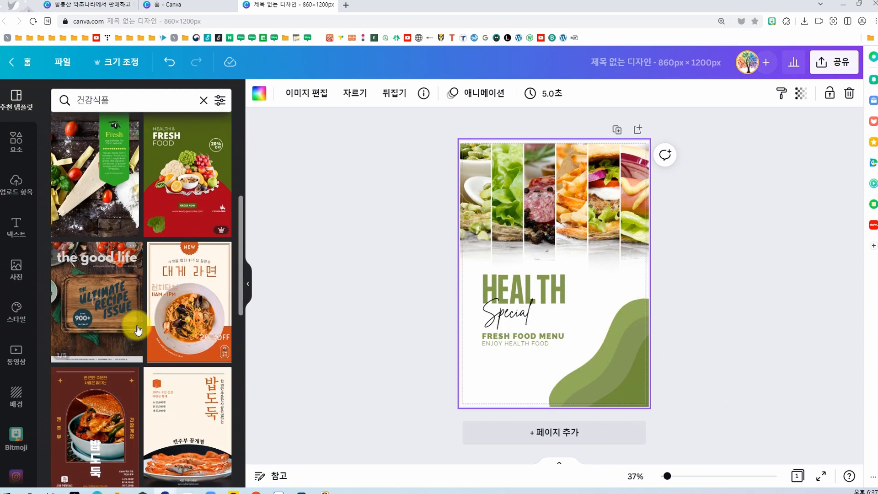
pyautogui.scroll(-10, 166, 302)
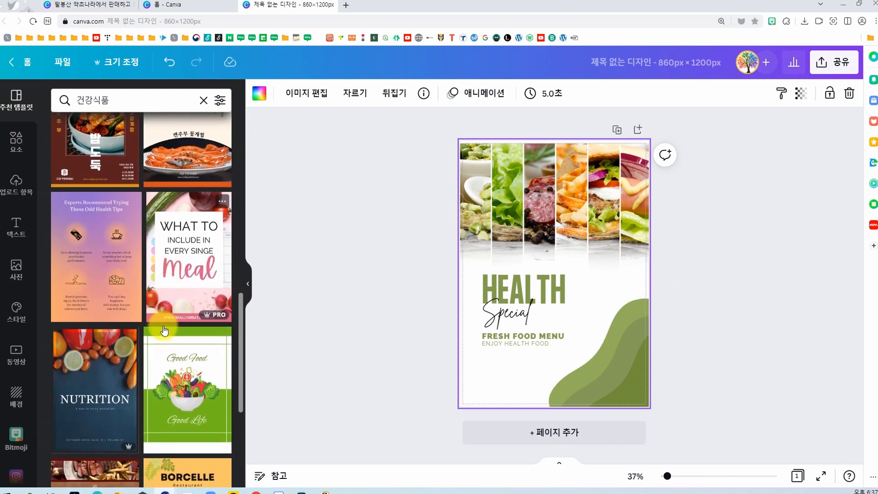
pyautogui.scroll(-10, 177, 320)
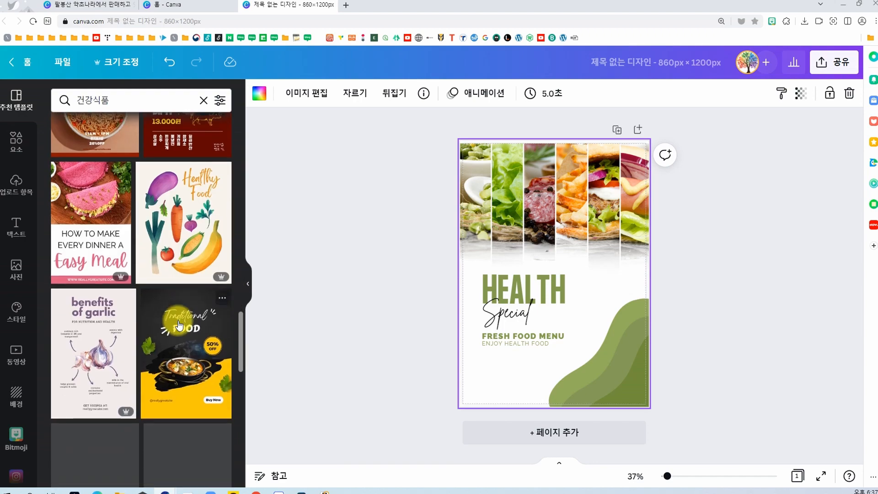
pyautogui.click(177, 320)
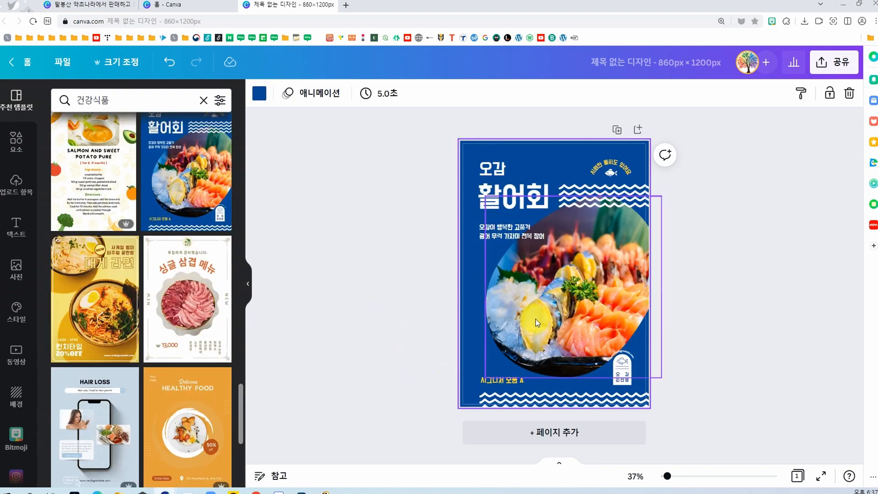
# Step: Switch to the Coupang product page and capture a screen clipping of the stacked cream jars photo
pyautogui.hotkey('alt', 'Tab')
pyautogui.scroll(2, 306, 356)
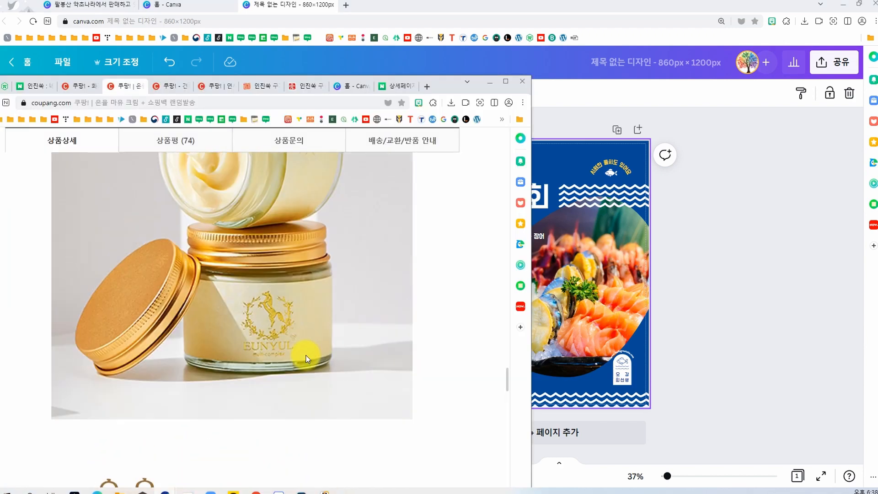
pyautogui.scroll(-1, 306, 356)
pyautogui.scroll(3, 306, 356)
pyautogui.scroll(-1, 307, 352)
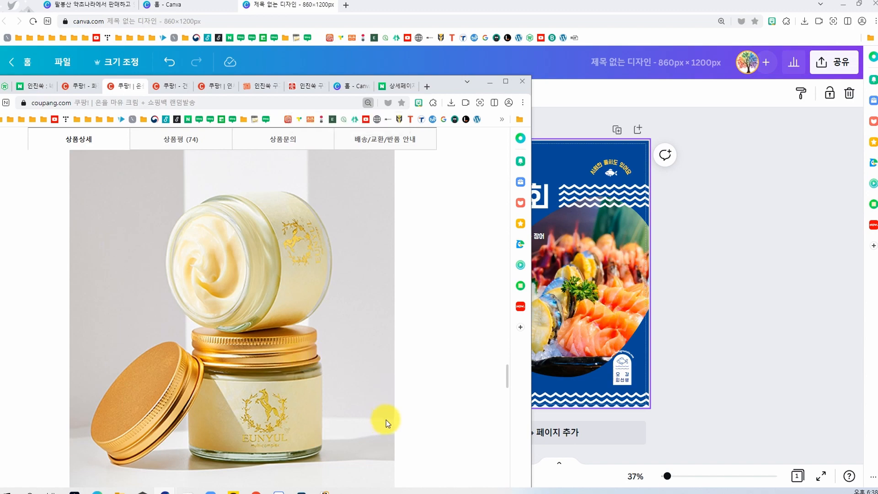
pyautogui.press('super+shift+s')
pyautogui.moveTo(70, 151); pyautogui.dragTo(394, 487)
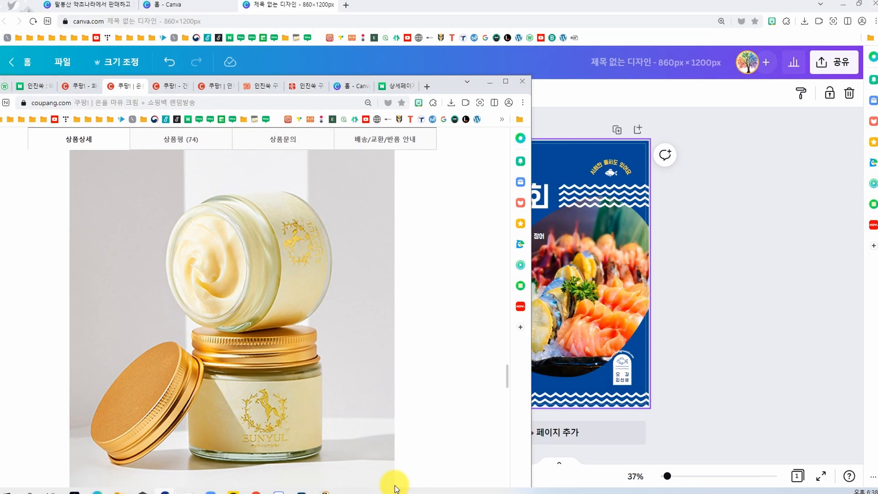
# Step: Back in Canva, paste the captured cream jar photo and place it into the poster's rounded photo frame, replacing the seafood picture
pyautogui.moveTo(441, 87); pyautogui.dragTo(0, 142)
pyautogui.click(552, 314)
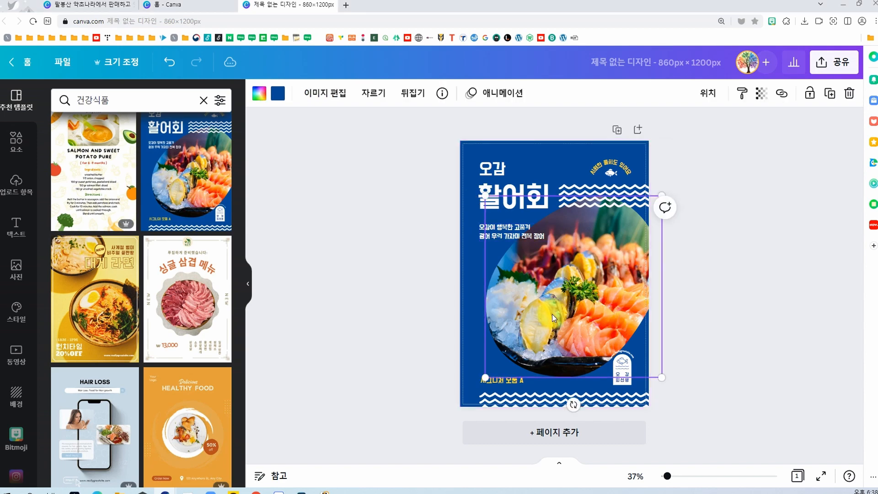
pyautogui.hotkey('ctrl', 'v')
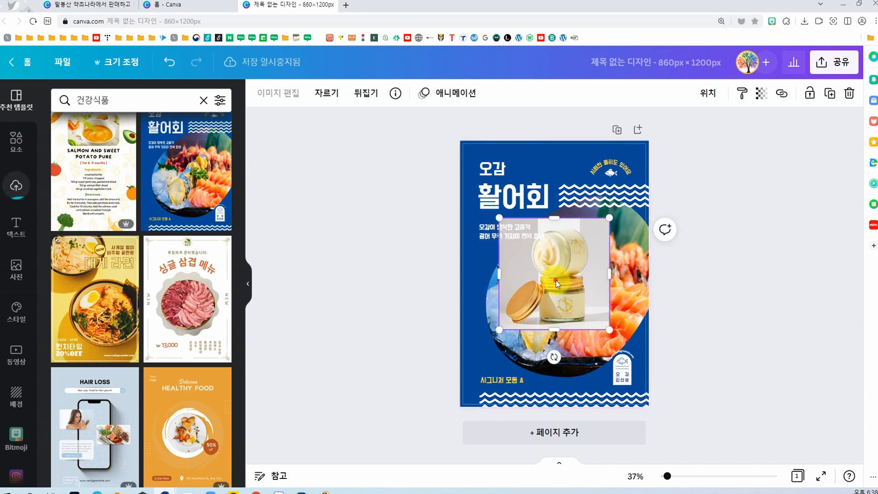
pyautogui.moveTo(556, 279); pyautogui.dragTo(506, 334)
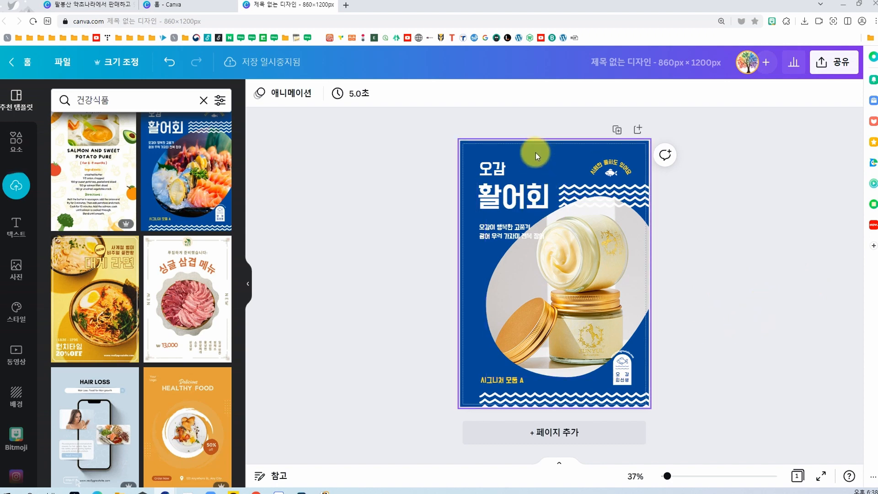
# Step: Change the poster's background to the light periwinkle color from the "2022 very peri" palette
pyautogui.click(468, 152)
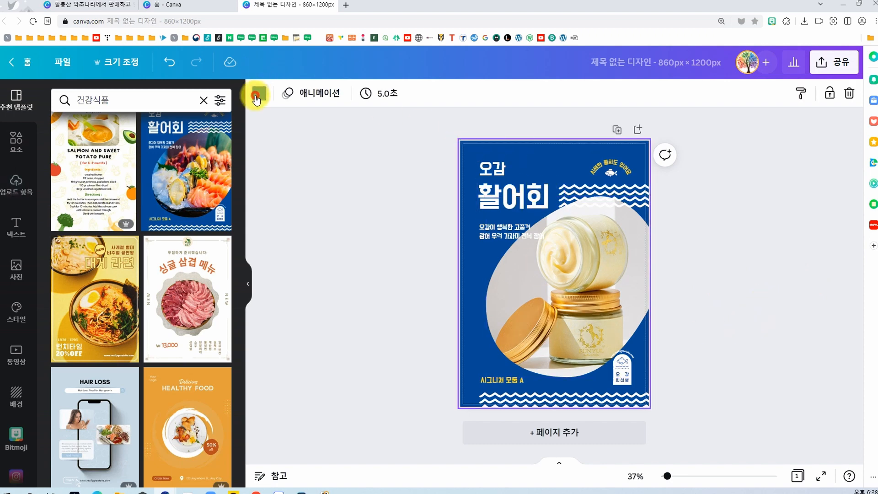
pyautogui.click(260, 93)
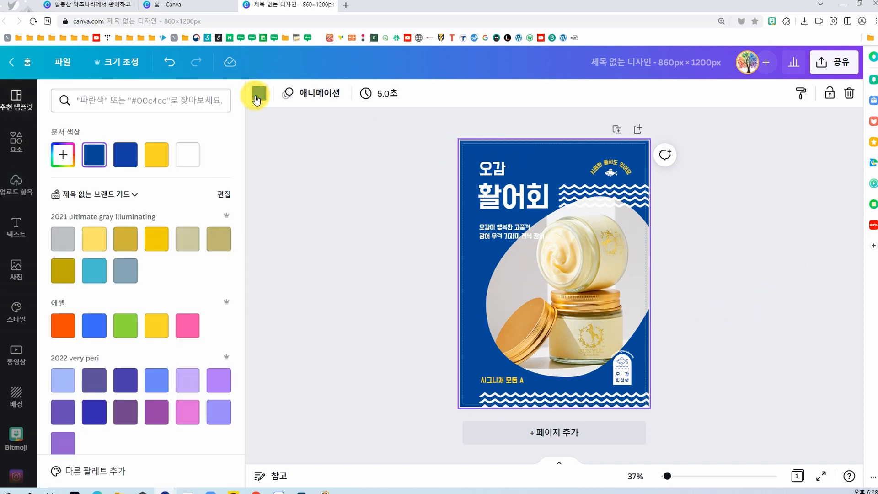
pyautogui.click(189, 381)
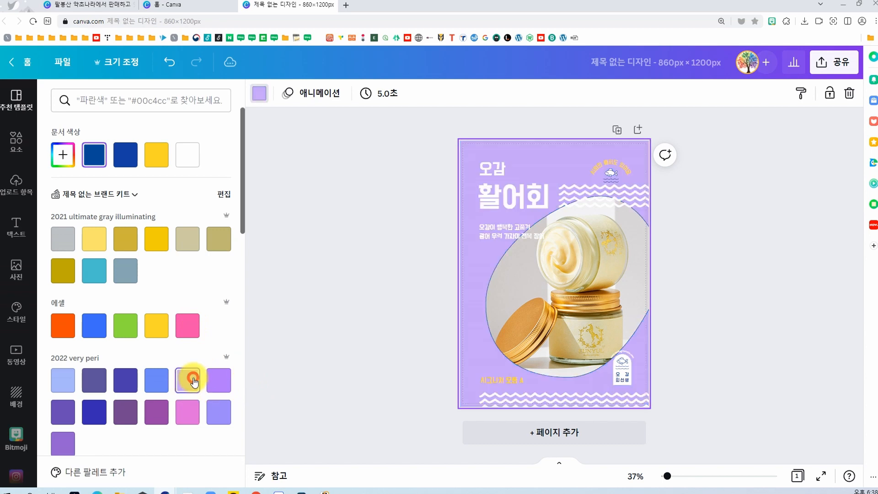
pyautogui.click(218, 411)
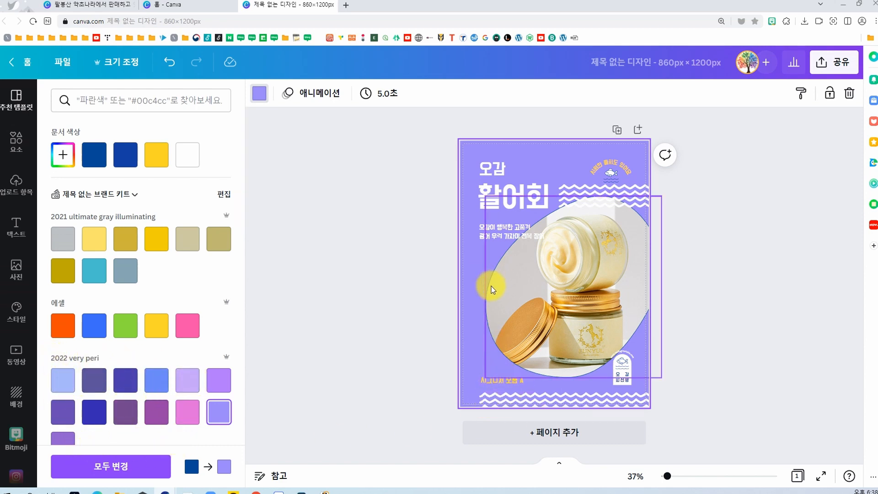
# Step: Add a square shape and resize it to about 452 px wide and full page height, covering the page's left half
pyautogui.click(16, 141)
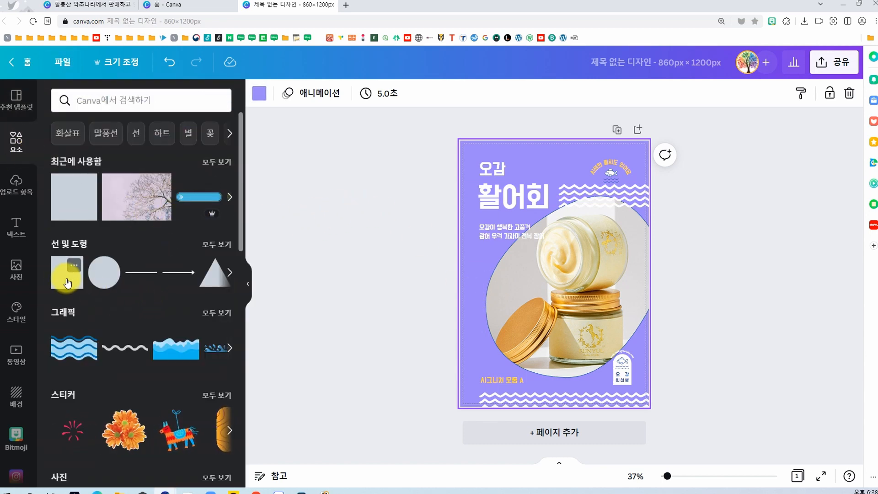
pyautogui.click(67, 282)
pyautogui.moveTo(561, 282); pyautogui.dragTo(555, 171)
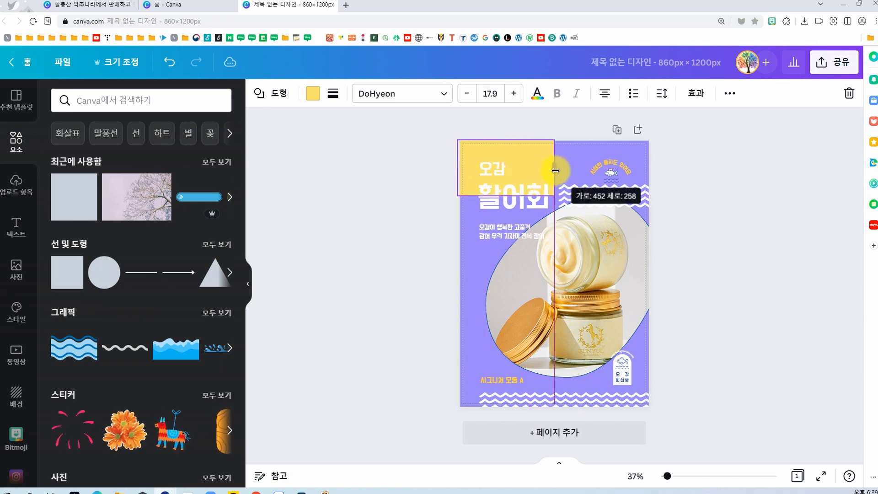
pyautogui.moveTo(507, 196); pyautogui.dragTo(506, 411)
# Step: Recolor the left-half rectangle with the dark muted purple from the "2022 very peri" palette
pyautogui.click(313, 95)
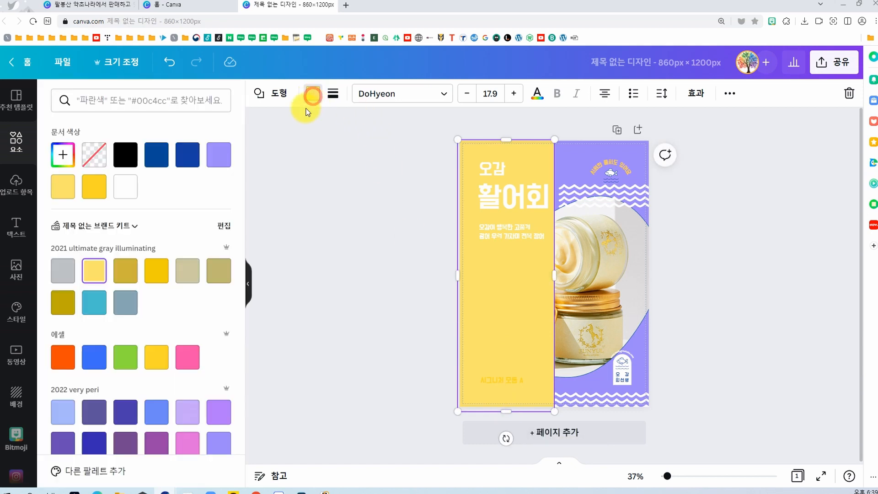
pyautogui.scroll(-1, 211, 432)
pyautogui.click(94, 355)
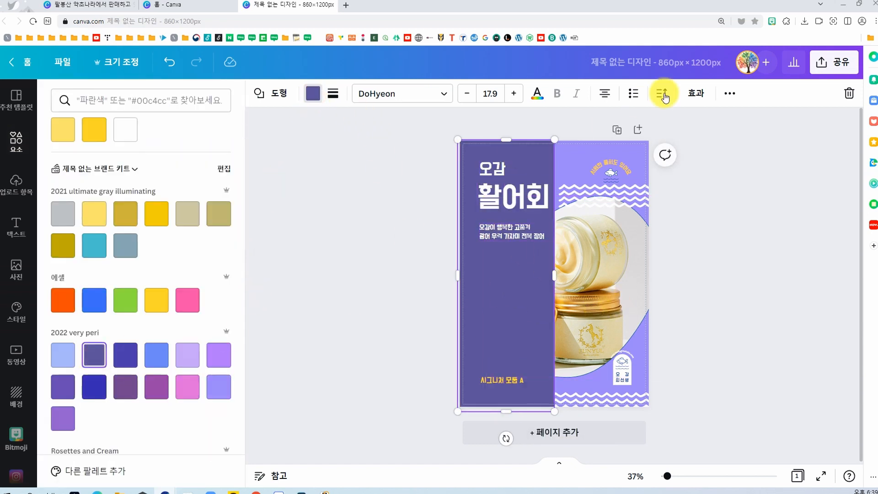
pyautogui.click(404, 298)
pyautogui.click(518, 307)
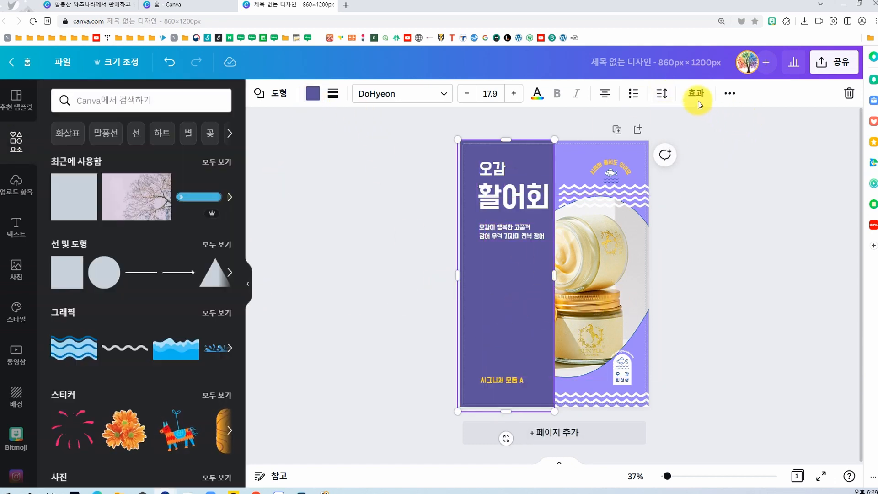
# Step: Send the dark purple rectangle backward so it sits behind the jar photo and the white wave patterns
pyautogui.click(725, 93)
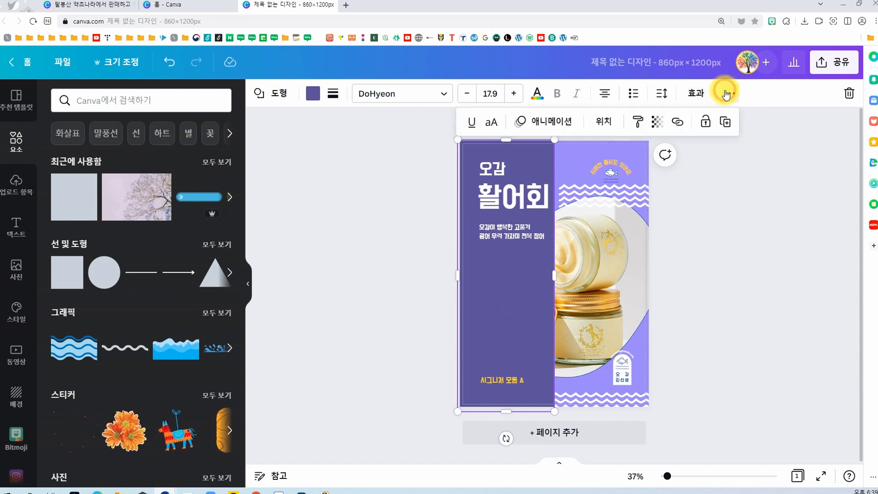
pyautogui.click(603, 121)
pyautogui.click(536, 157)
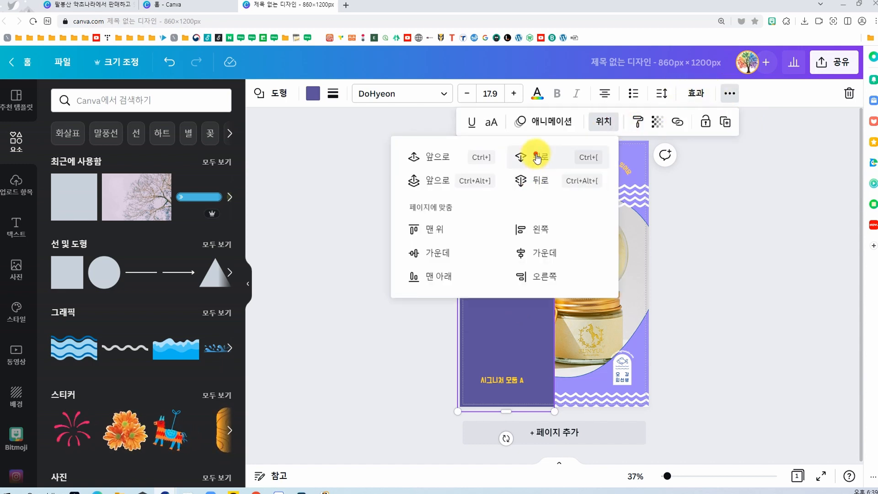
pyautogui.click(396, 343)
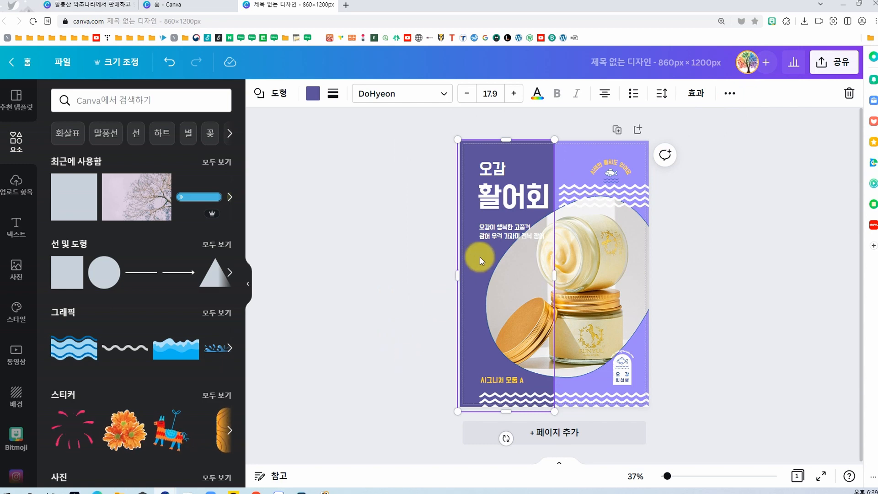
# Step: Nudge the two-line subtitle up slightly and replace the headline 활어회 with 화장품
pyautogui.moveTo(489, 235); pyautogui.dragTo(492, 229)
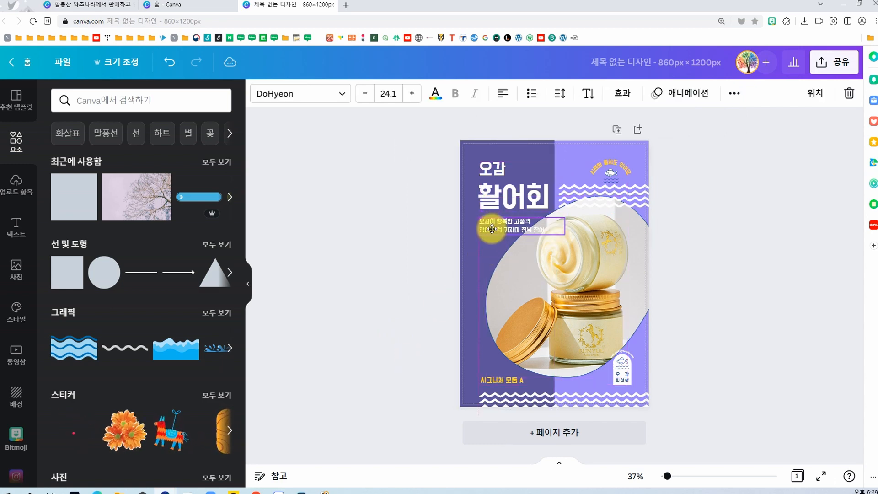
pyautogui.click(506, 196)
pyautogui.click(515, 229)
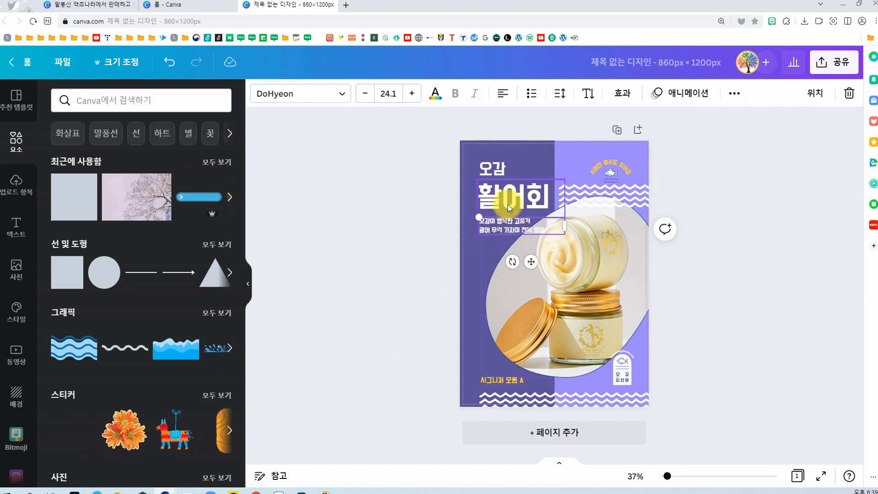
pyautogui.click(507, 202)
pyautogui.doubleClick(507, 202)
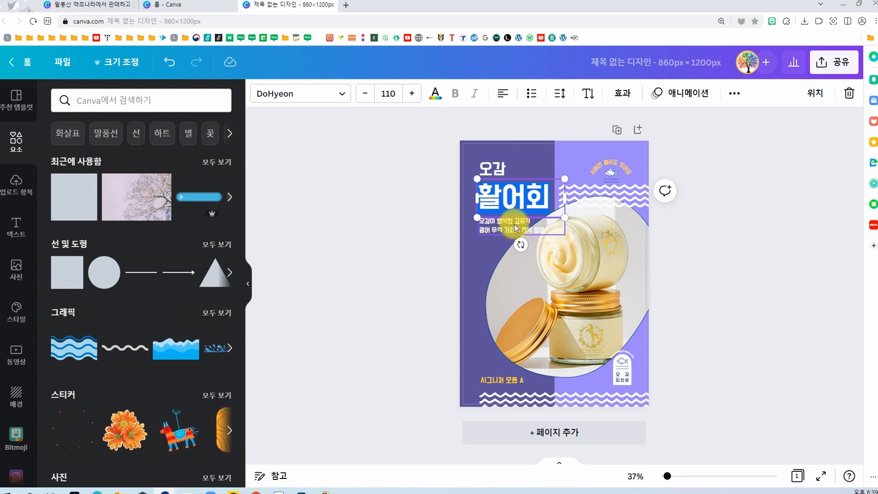
pyautogui.write('화장품')
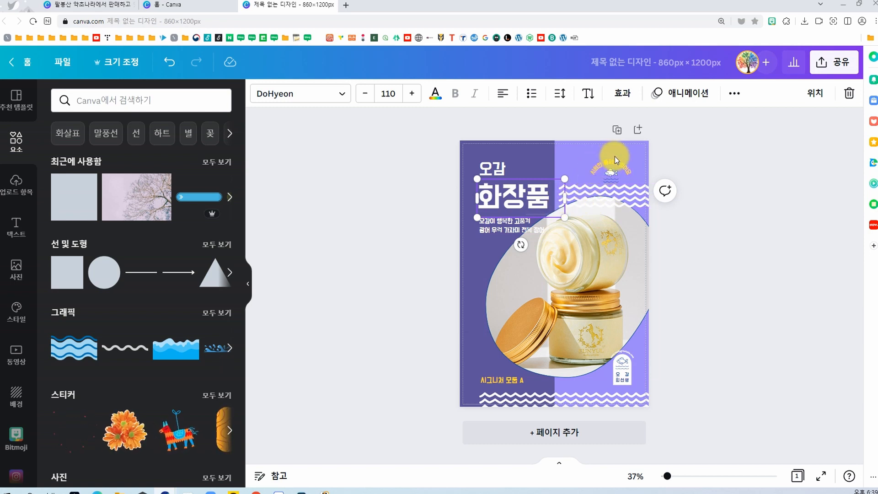
# Step: Shift the upper white wave pattern right, clear of the headline, and nudge the yellow caption and the lower-left wave pattern slightly up
pyautogui.click(631, 201)
pyautogui.moveTo(630, 201); pyautogui.dragTo(645, 204)
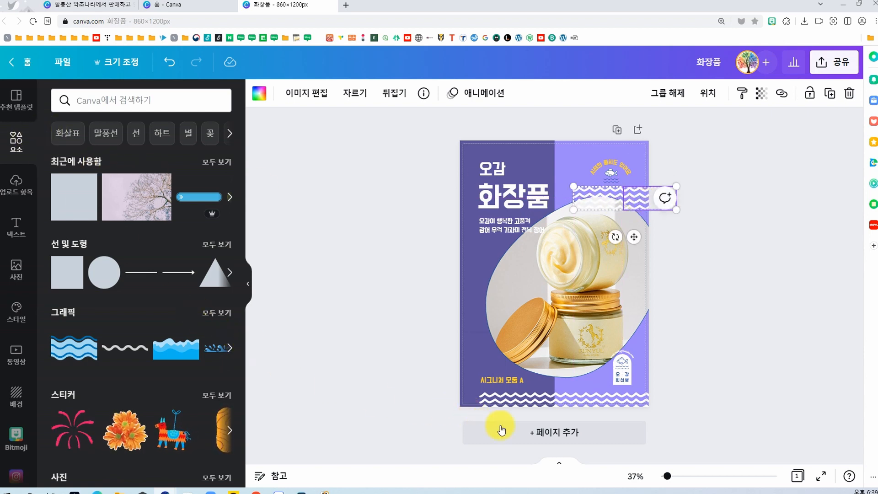
pyautogui.click(499, 378)
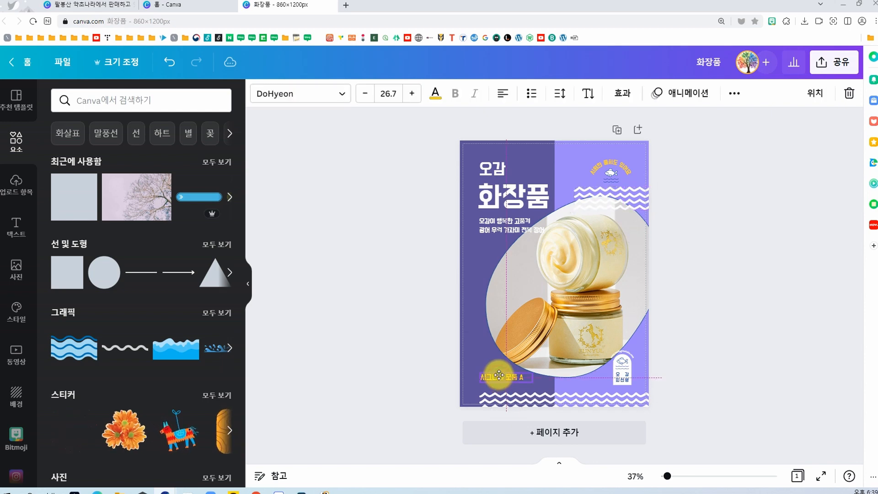
pyautogui.click(514, 396)
pyautogui.click(534, 395)
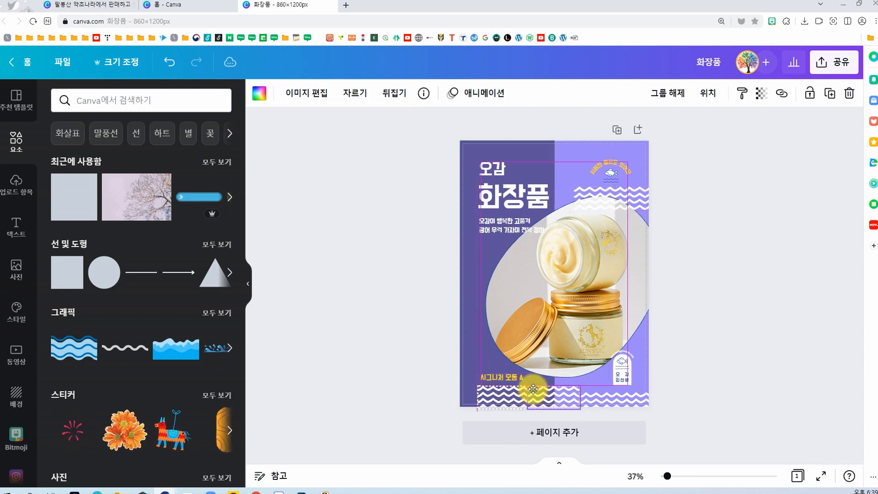
pyautogui.click(700, 349)
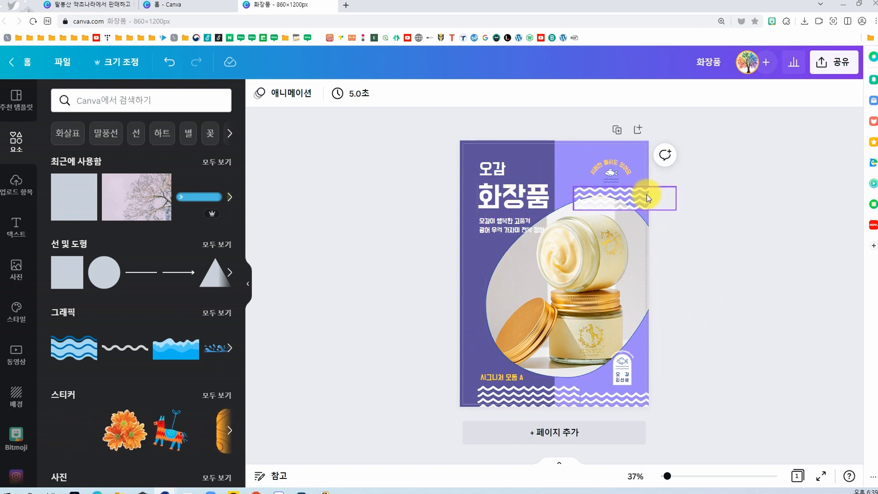
# Step: Duplicate the page and delete the jar photo together with its rounded frame from the copy
pyautogui.click(616, 131)
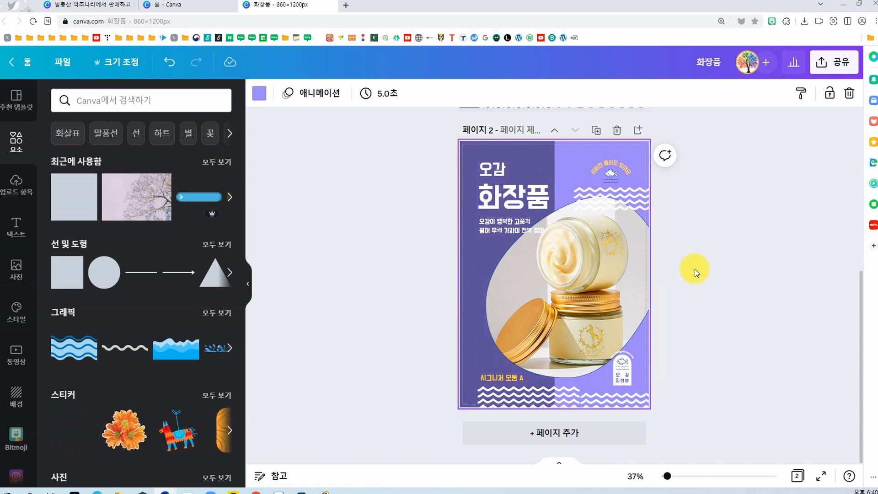
pyautogui.click(471, 251)
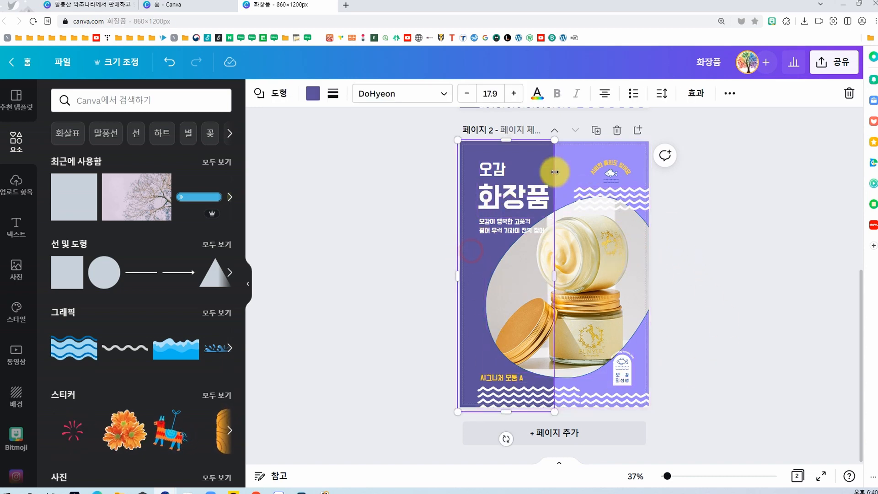
pyautogui.click(572, 159)
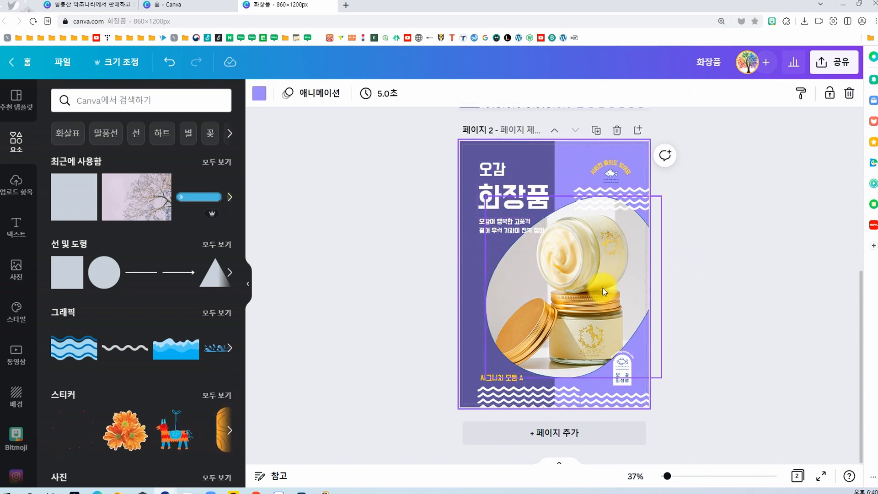
pyautogui.click(578, 303)
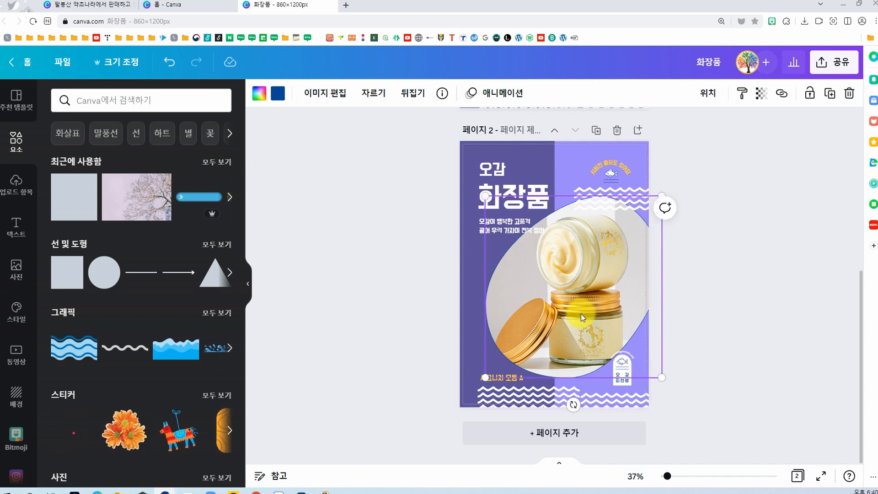
pyautogui.press('Delete')
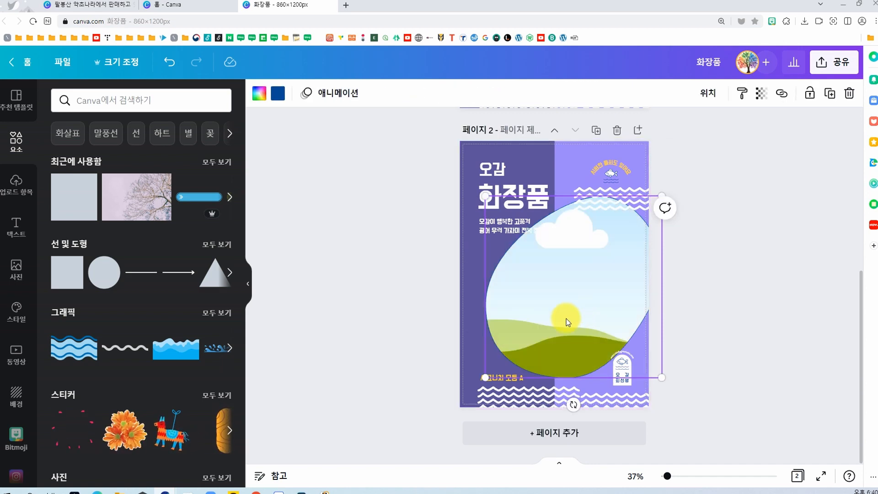
pyautogui.moveTo(567, 321); pyautogui.dragTo(593, 376)
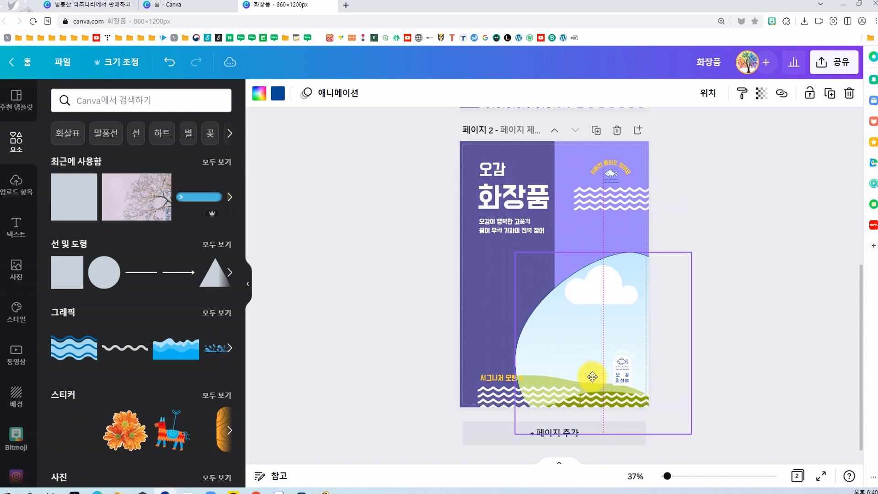
pyautogui.press('Delete')
# Step: Paste the cream jar photo onto page 2, place it below the subtitle, and remove its background
pyautogui.click(542, 348)
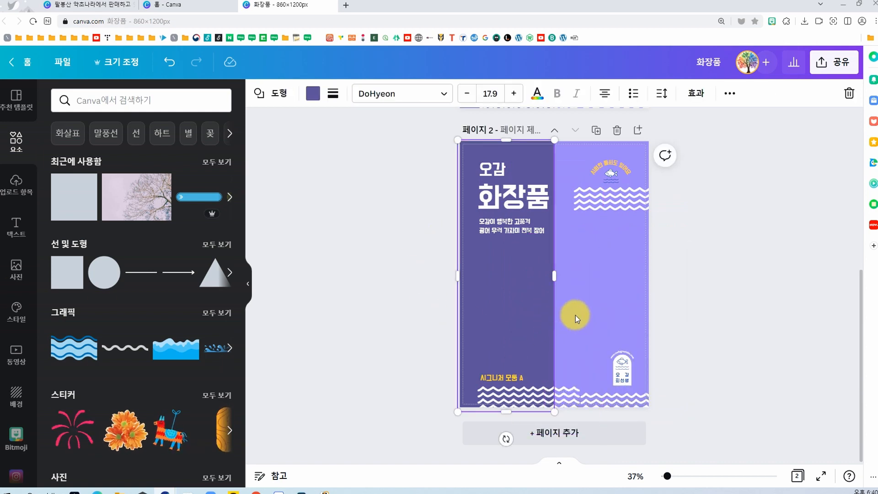
pyautogui.hotkey('ctrl', 'v')
pyautogui.moveTo(575, 277); pyautogui.dragTo(556, 301)
pyautogui.moveTo(591, 353); pyautogui.dragTo(612, 356)
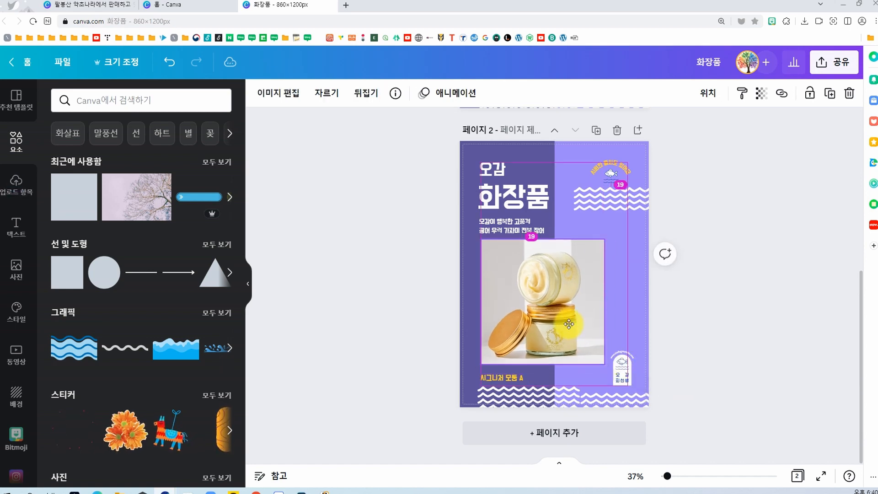
pyautogui.click(290, 94)
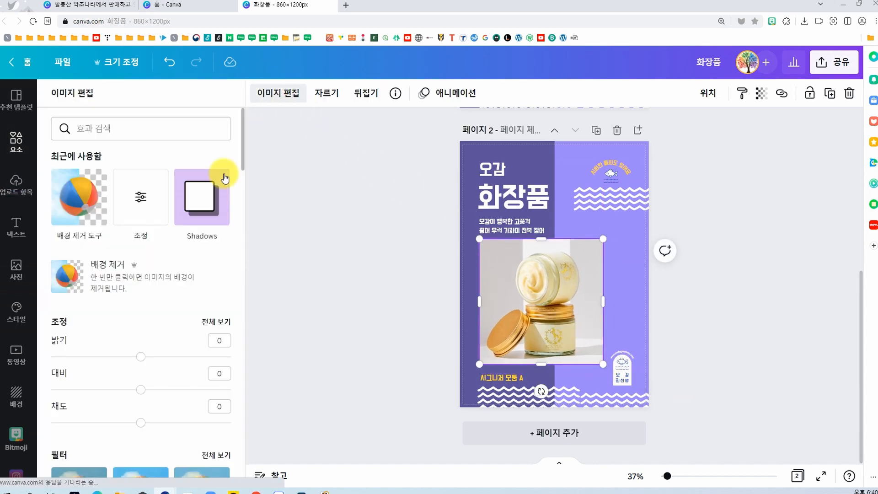
pyautogui.click(126, 280)
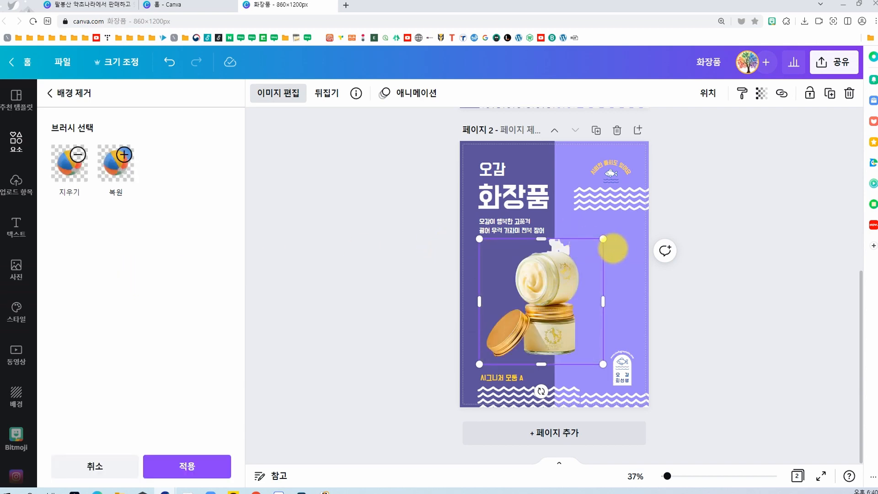
# Step: Enlarge the jar cutout and crop its top edge, placing it below the subtitle and across both color halves
pyautogui.moveTo(604, 234); pyautogui.dragTo(659, 182)
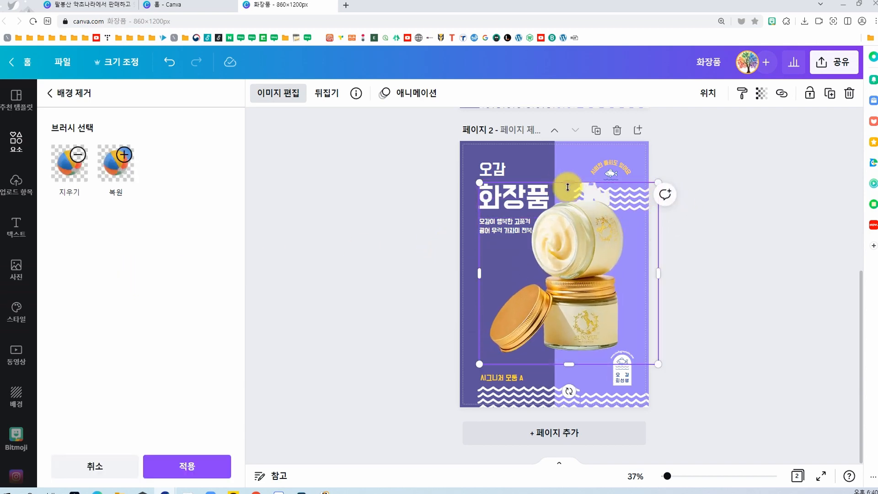
pyautogui.moveTo(568, 183); pyautogui.dragTo(572, 199)
pyautogui.moveTo(594, 238); pyautogui.dragTo(593, 261)
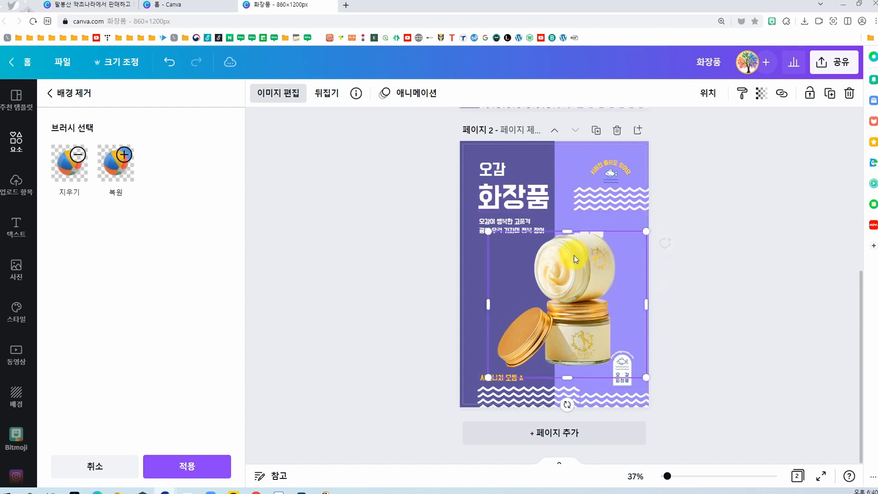
pyautogui.click(365, 298)
# Step: Browse the photo frame library and compare the finished pages with the original seafood poster among the 건강식품 templates
pyautogui.scroll(-10, 206, 340)
pyautogui.click(210, 331)
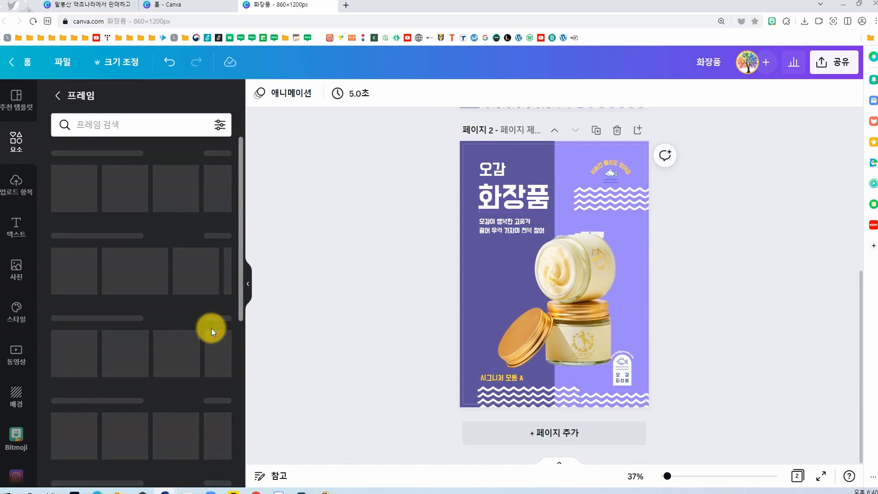
pyautogui.scroll(-5, 194, 386)
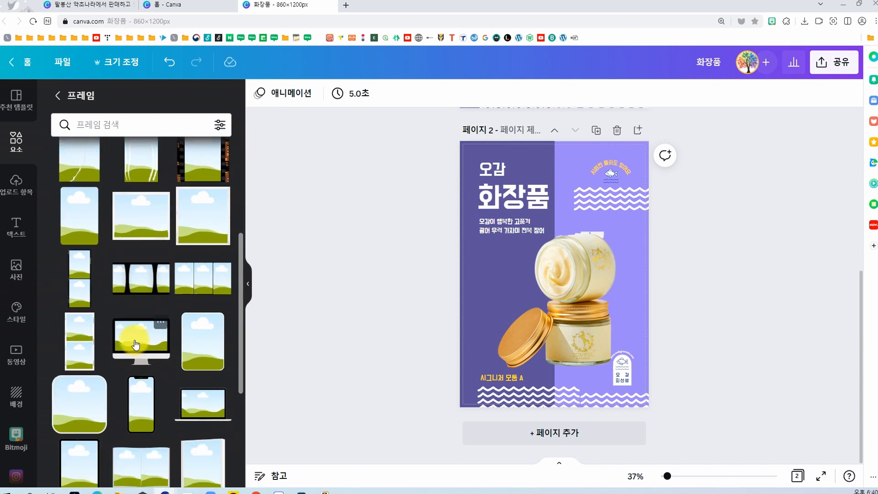
pyautogui.scroll(-3, 136, 344)
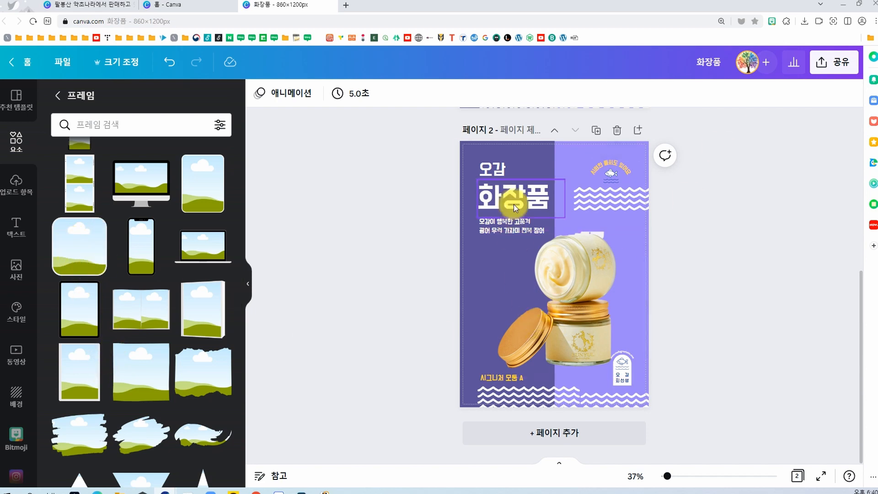
pyautogui.scroll(2, 515, 223)
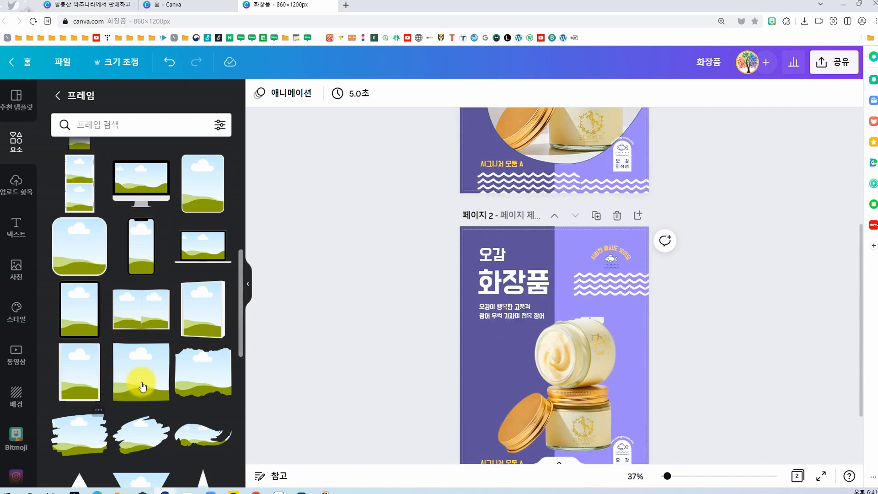
pyautogui.scroll(-5, 137, 372)
pyautogui.scroll(-3, 142, 385)
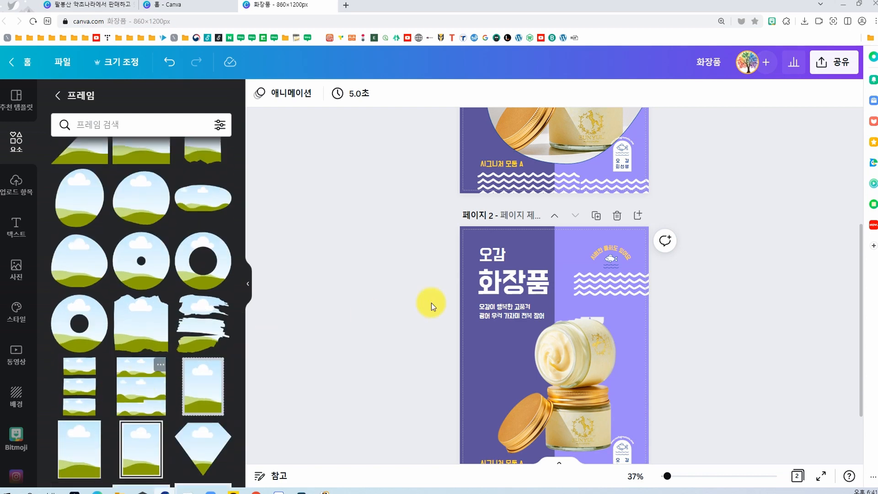
pyautogui.scroll(-1, 578, 341)
pyautogui.scroll(6, 577, 340)
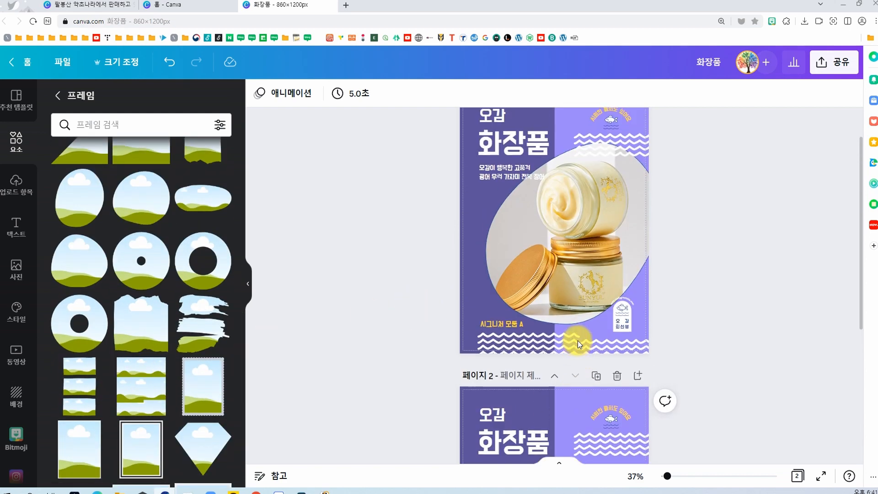
pyautogui.click(16, 98)
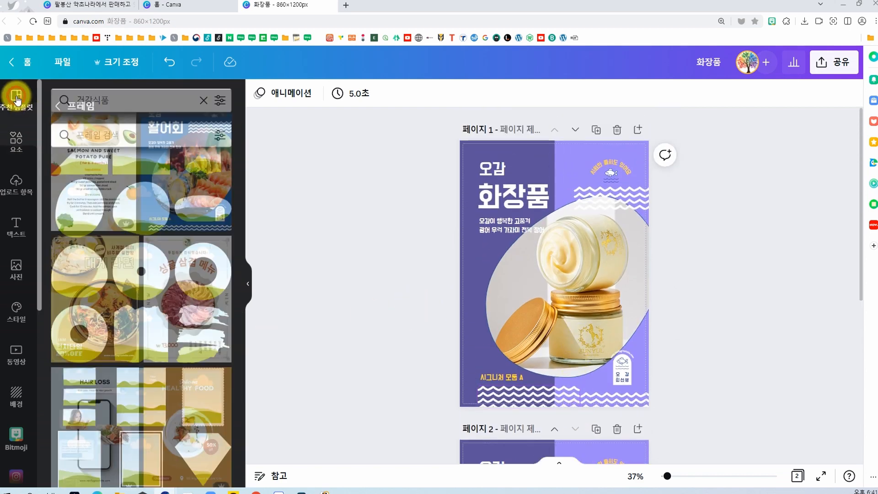
pyautogui.scroll(-3, 140, 314)
pyautogui.scroll(8, 149, 309)
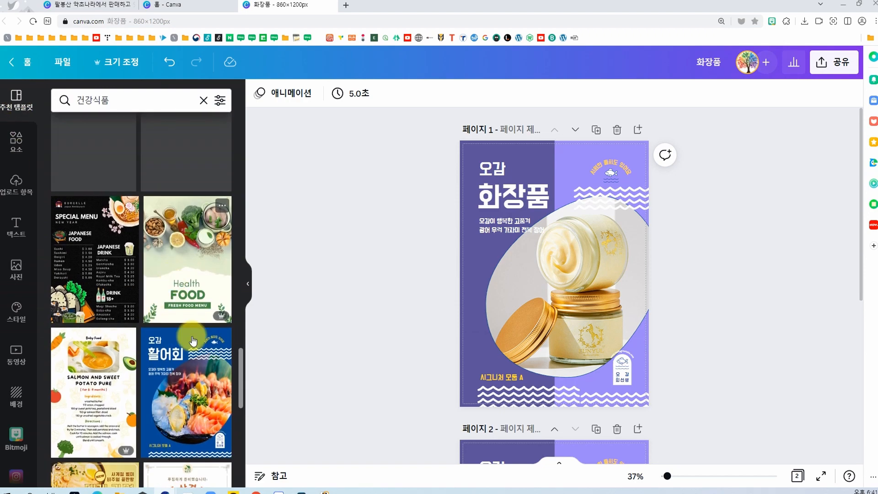
pyautogui.scroll(-2, 554, 410)
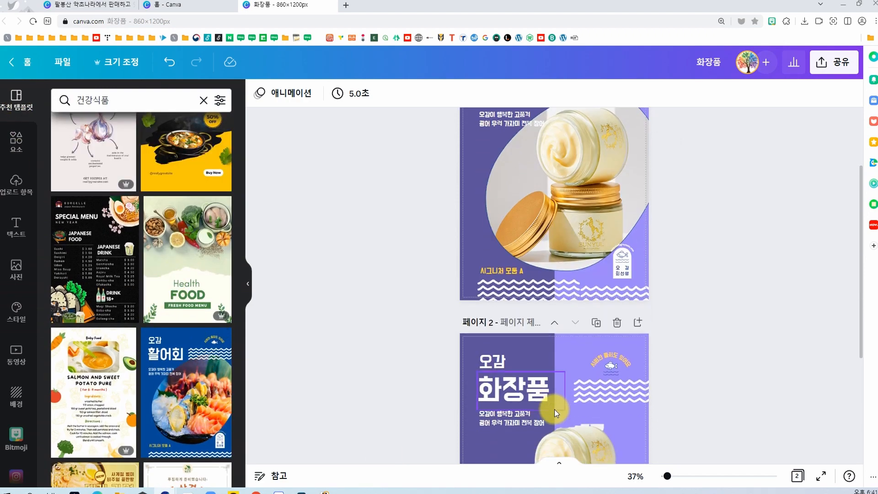
# Step: Move the wave line piece to the right end of the wave band along page 1's lower edge
pyautogui.click(552, 289)
pyautogui.moveTo(551, 288); pyautogui.dragTo(622, 289)
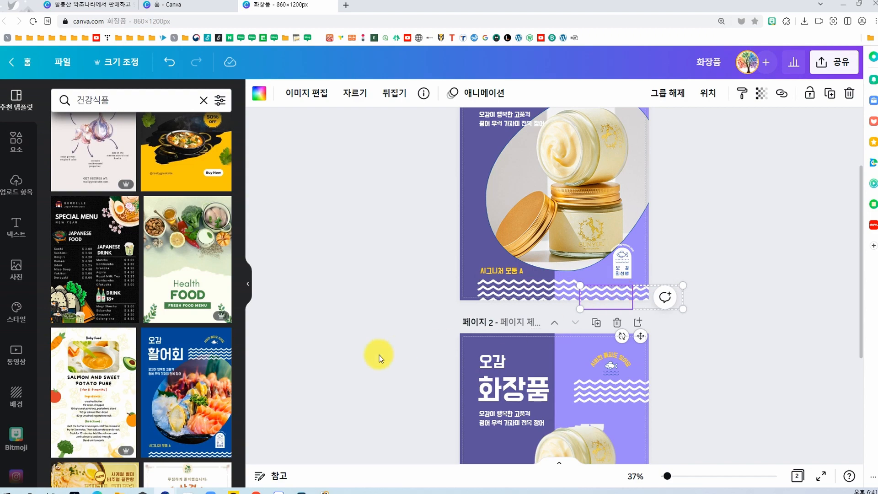
# Step: Search the design elements for 화장품
pyautogui.click(16, 145)
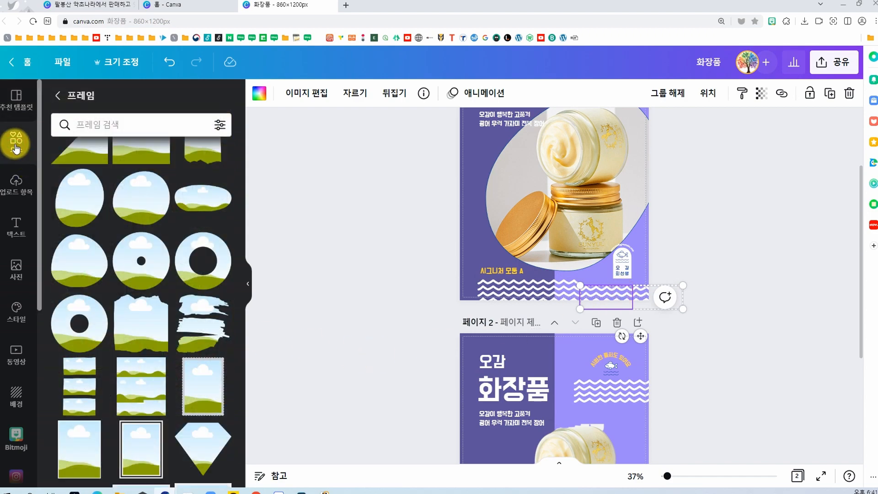
pyautogui.click(59, 97)
pyautogui.click(116, 100)
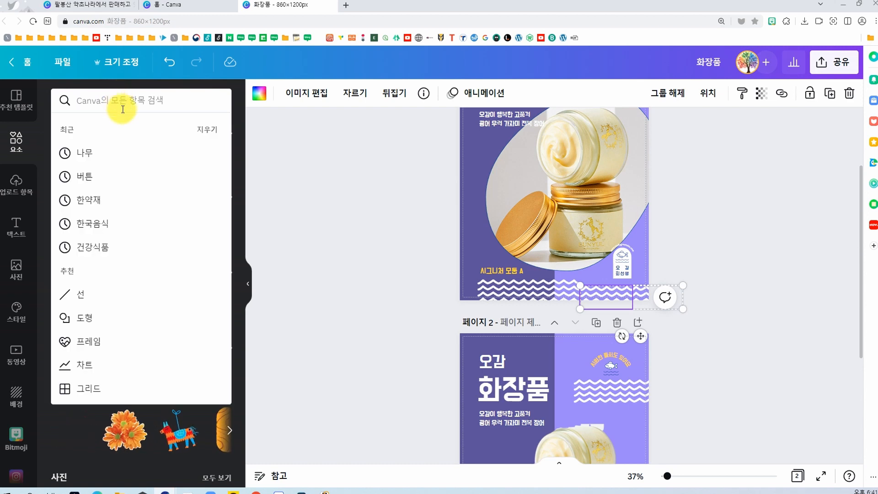
pyautogui.write('화재')
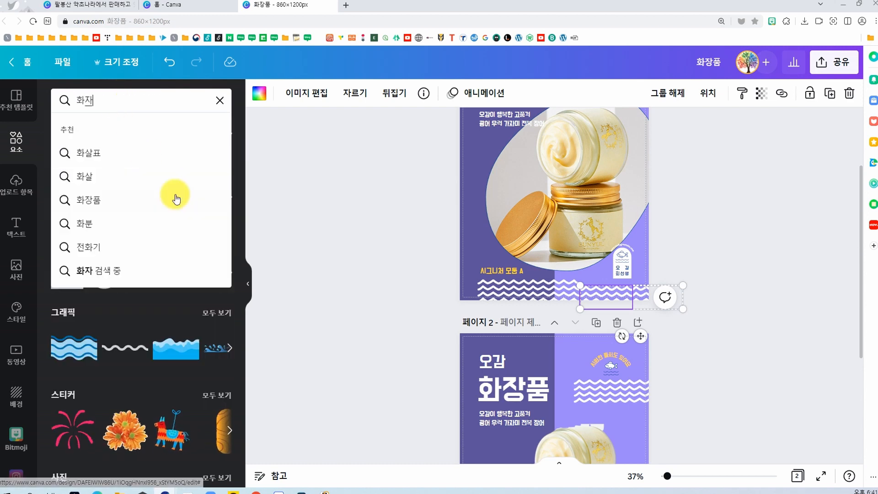
pyautogui.write('장품')
pyautogui.press('Return')
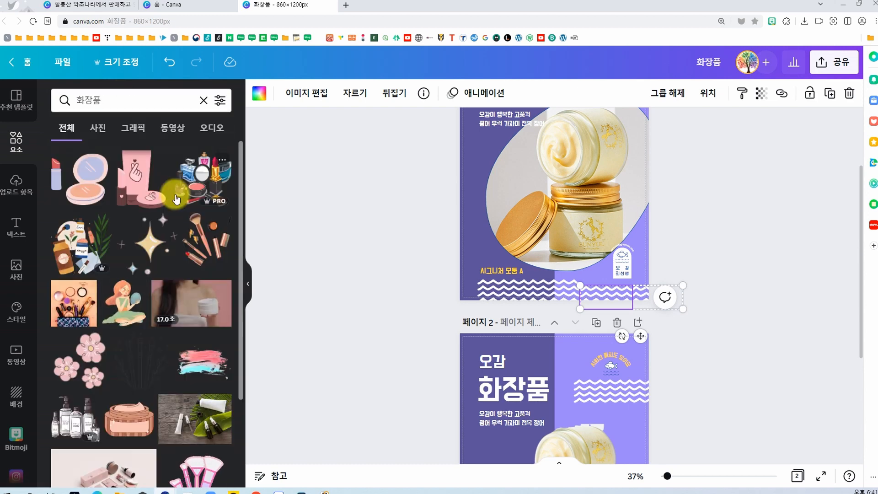
# Step: Try a sparkle graphic from the results over page 1's jar photo and delete it
pyautogui.click(150, 243)
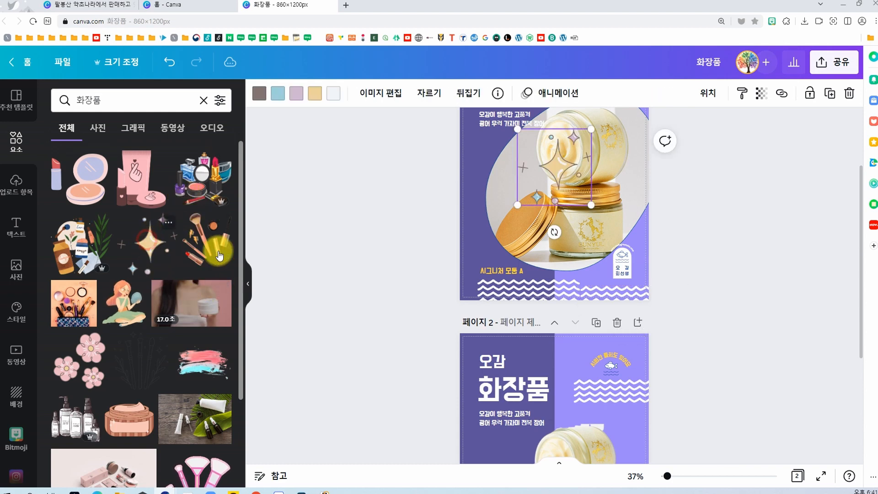
pyautogui.scroll(1, 556, 234)
pyautogui.scroll(-10, 136, 350)
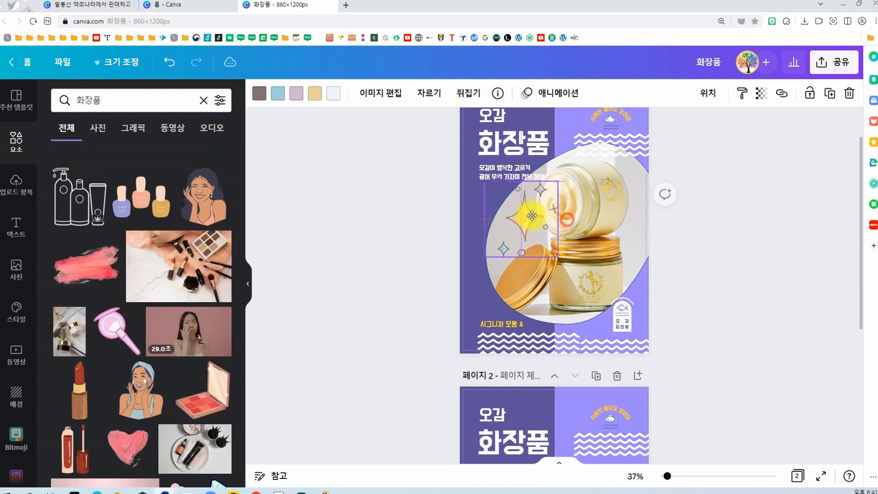
pyautogui.moveTo(554, 220); pyautogui.dragTo(513, 404)
pyautogui.press('Delete')
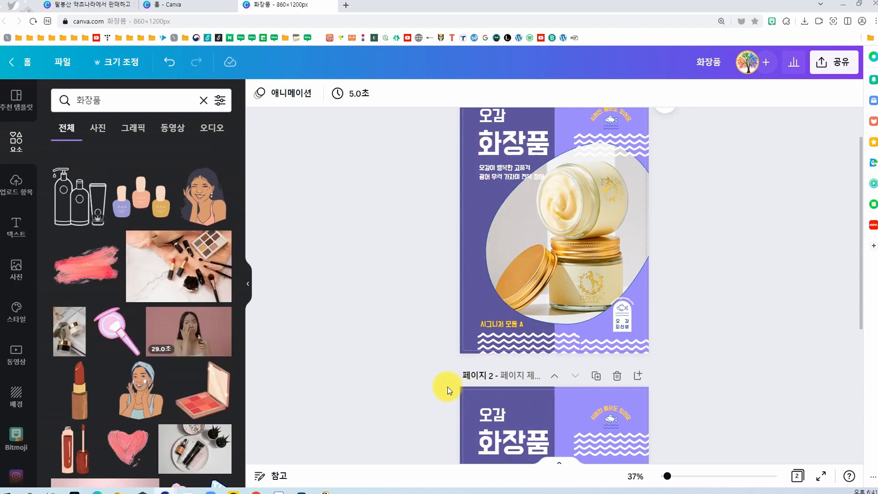
# Step: Add a third page and apply the "Special FOOD MENU" pasta template to it from the 건강식품 results
pyautogui.scroll(-5, 527, 361)
pyautogui.click(554, 431)
pyautogui.click(17, 95)
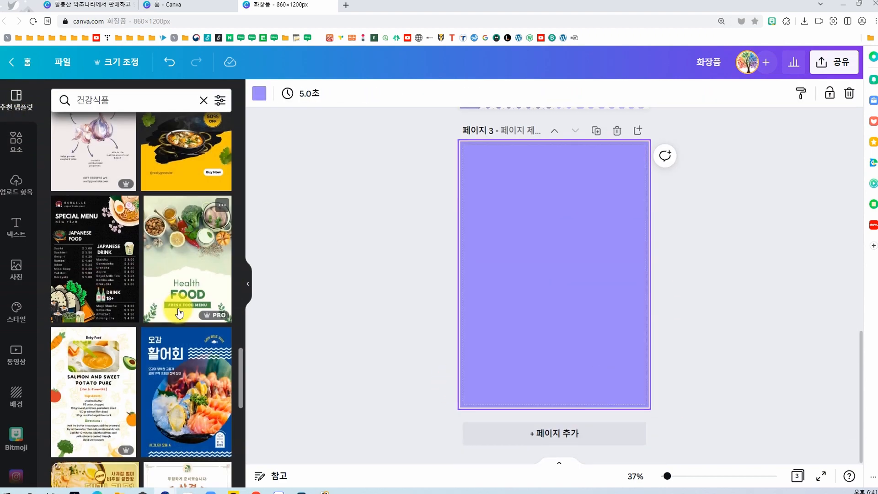
pyautogui.scroll(-5, 188, 320)
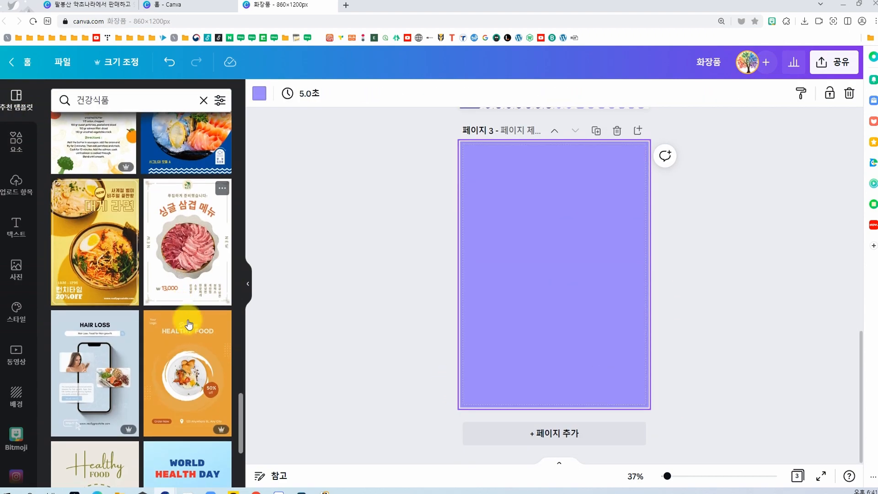
pyautogui.click(186, 359)
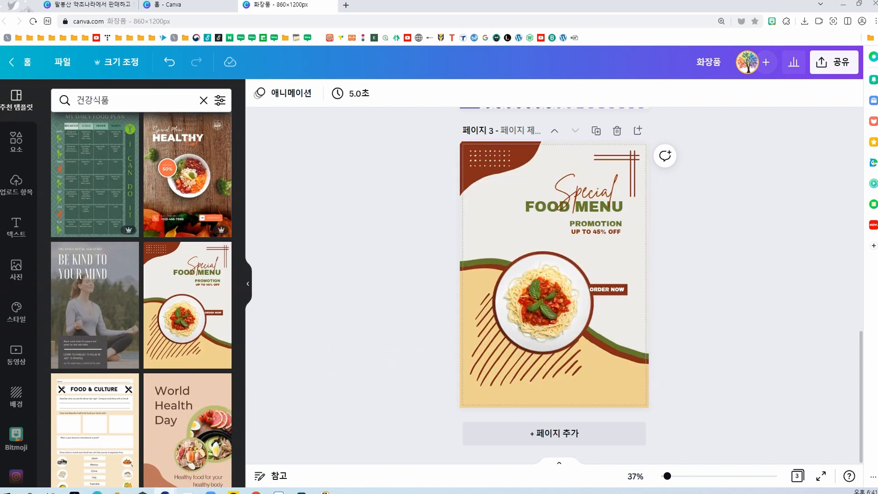
# Step: Paste the cream jar photo onto page 3 and remove the pasta plate from the brown circle
pyautogui.click(506, 236)
pyautogui.hotkey('ctrl', 'v')
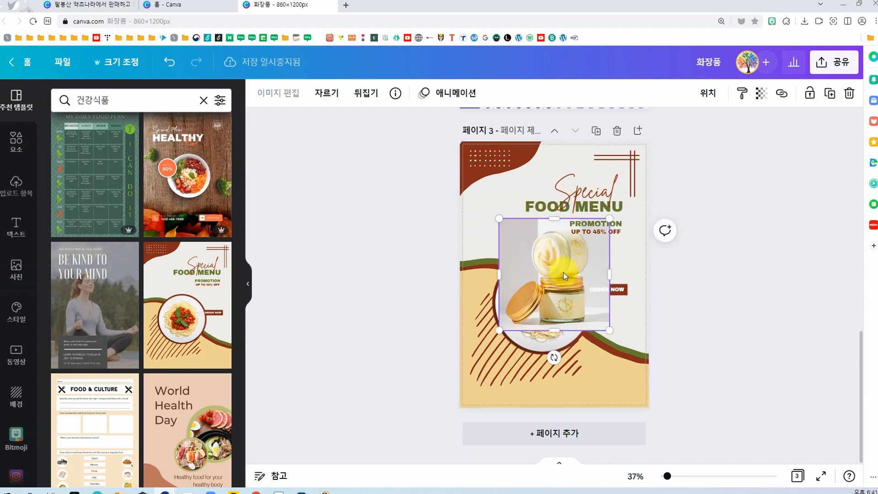
pyautogui.moveTo(547, 270)
pyautogui.mouseDown()
pyautogui.moveTo(613, 268)
pyautogui.moveTo(558, 273)
pyautogui.mouseUp()
pyautogui.moveTo(558, 273); pyautogui.dragTo(539, 303)
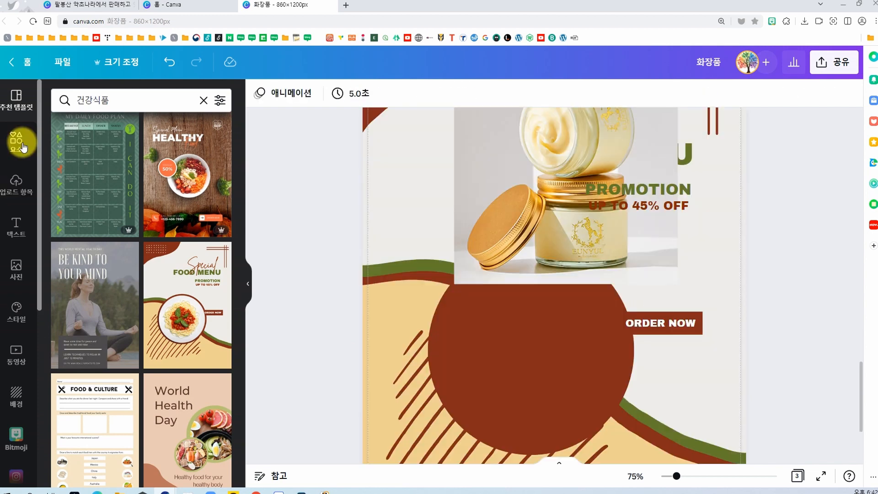
# Step: Fit a circular frame inside page 3's brown circle and fill it with the cream jar photo
pyautogui.moveTo(554, 320); pyautogui.dragTo(538, 357)
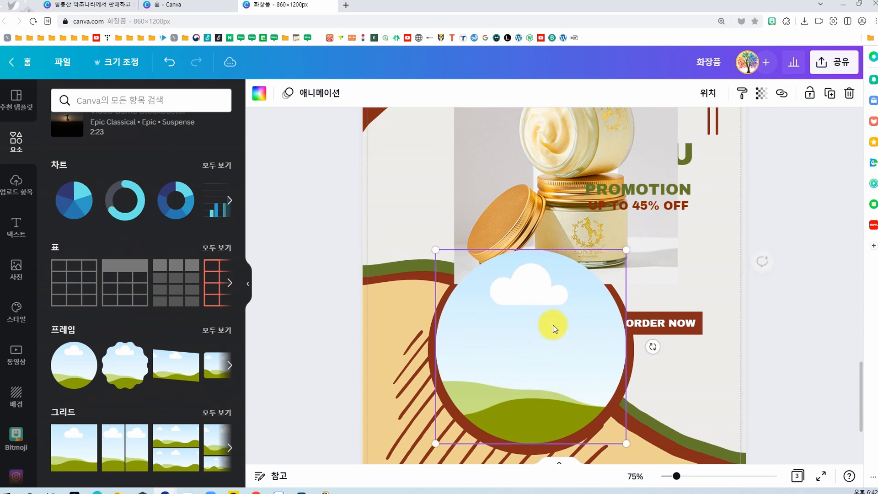
pyautogui.moveTo(627, 248)
pyautogui.mouseDown()
pyautogui.moveTo(618, 268)
pyautogui.moveTo(623, 261)
pyautogui.mouseUp()
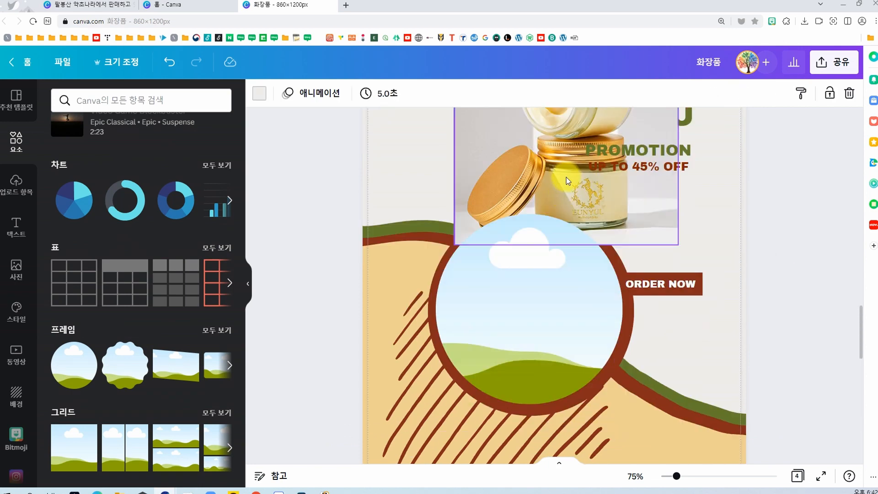
pyautogui.moveTo(567, 180); pyautogui.dragTo(537, 302)
pyautogui.click(786, 331)
pyautogui.hotkey('ctrl', '-')
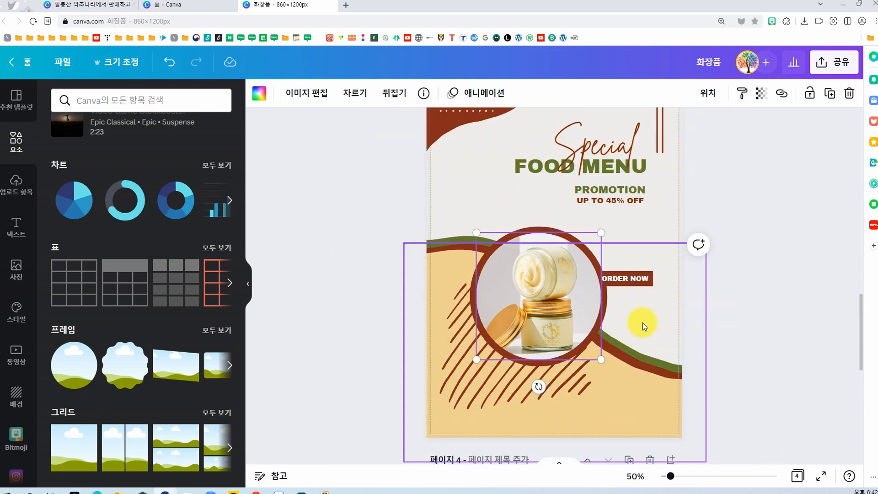
# Step: Try several shuffled color variations of the 2022 very peri palette on page 3
pyautogui.scroll(3, 526, 281)
pyautogui.click(407, 261)
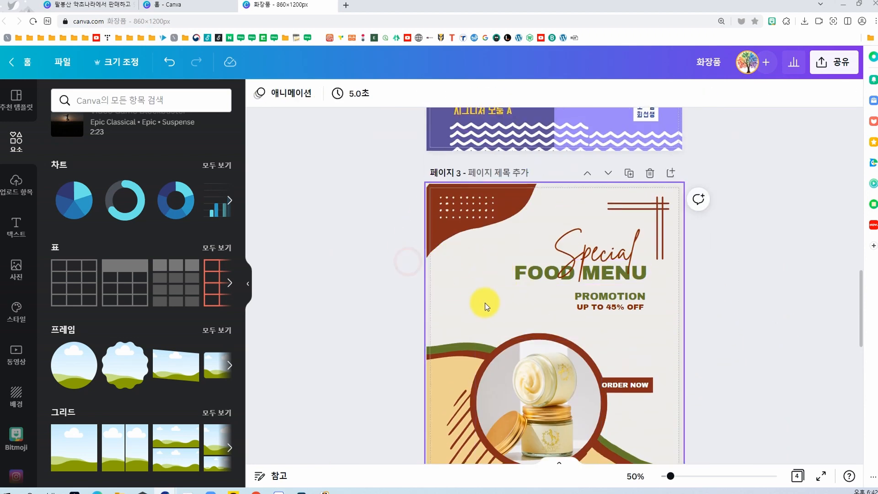
pyautogui.scroll(-2, 486, 306)
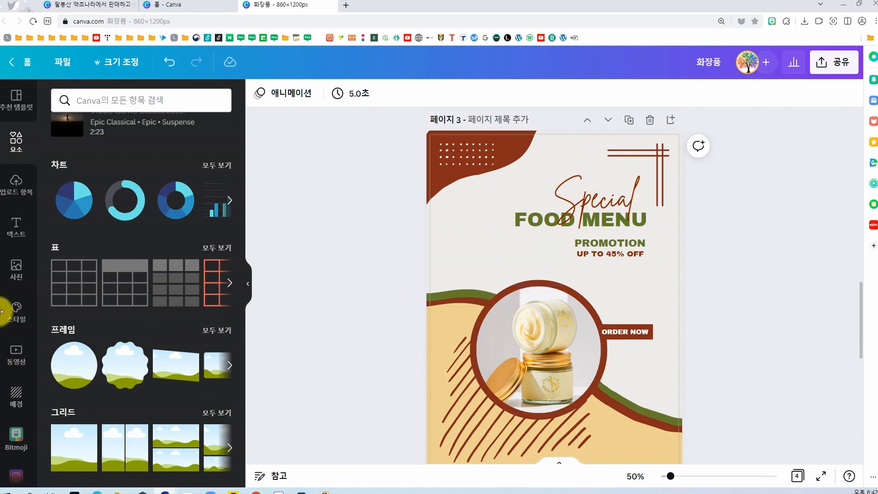
pyautogui.click(17, 310)
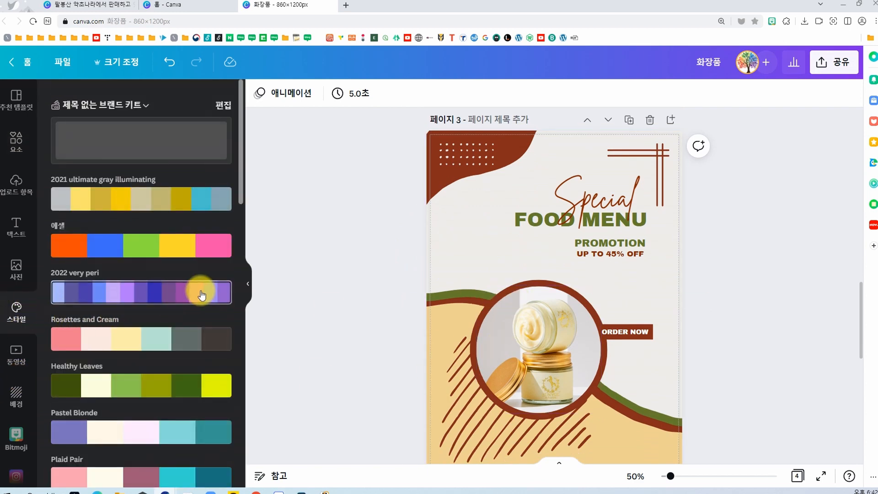
pyautogui.click(187, 295)
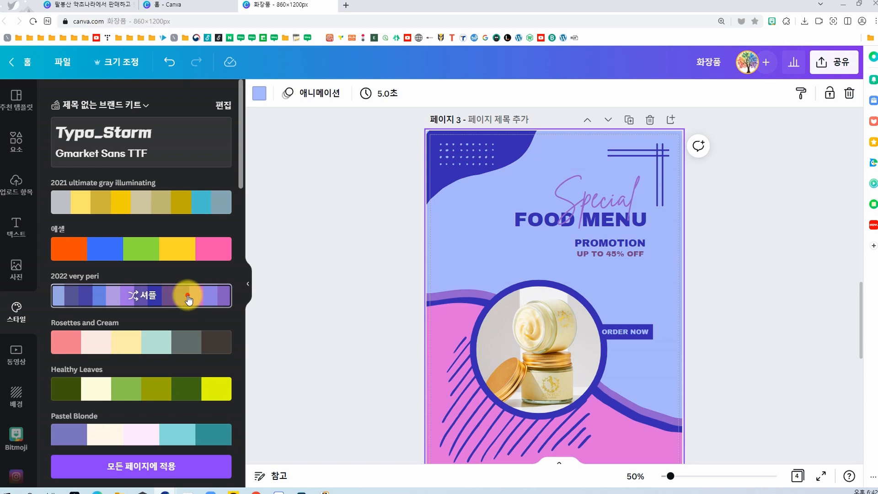
pyautogui.click(188, 295)
pyautogui.click(188, 296)
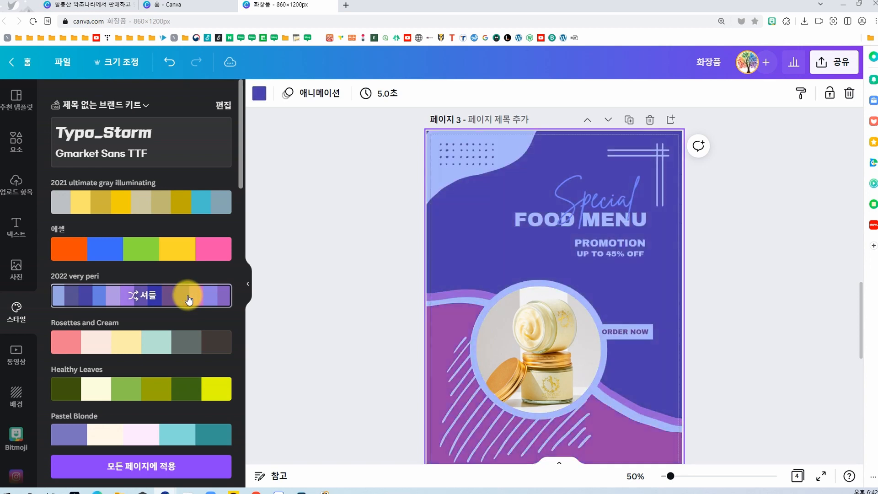
pyautogui.click(187, 298)
pyautogui.click(187, 298)
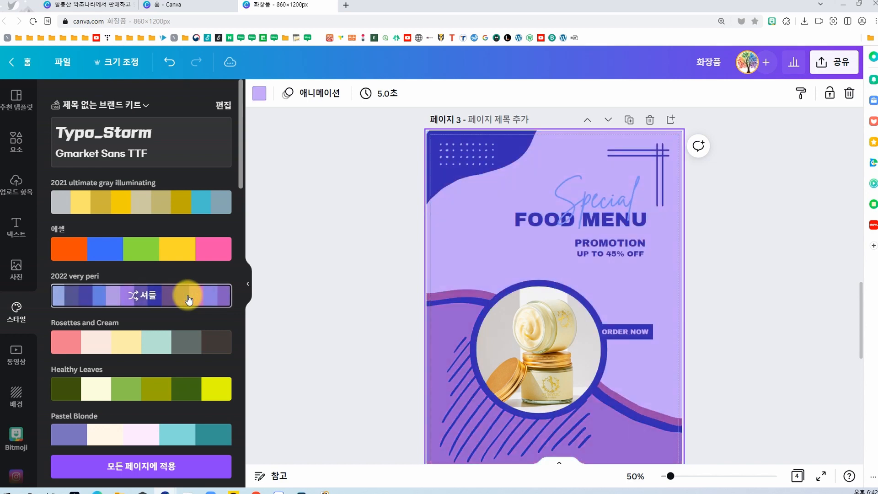
pyautogui.click(188, 297)
pyautogui.click(187, 297)
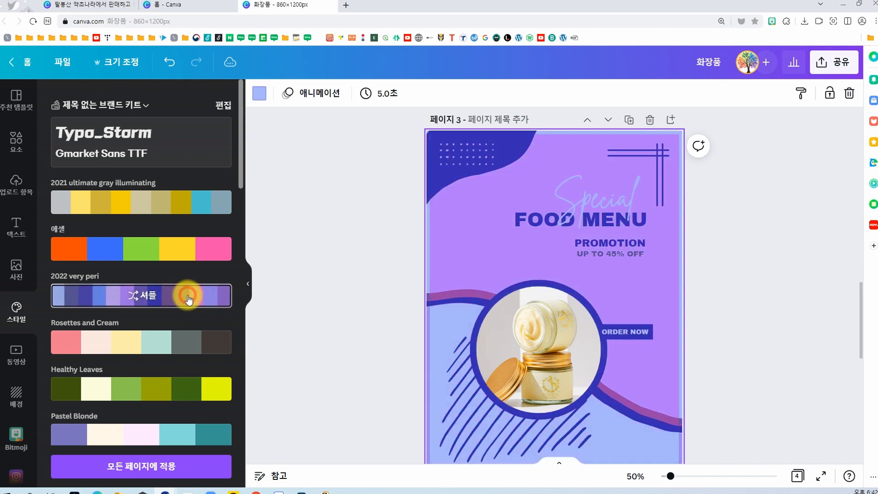
# Step: Apply the Healthy Leaves color palette to page 3
pyautogui.click(185, 394)
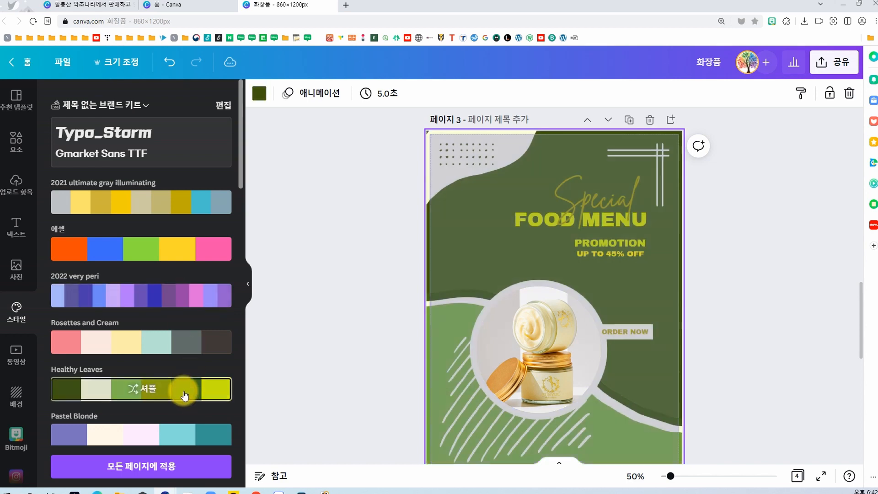
# Step: Enlarge page 3's framed jar photo together with its cream ring, and shift both with the hatch lines toward the page's lower left
pyautogui.click(548, 361)
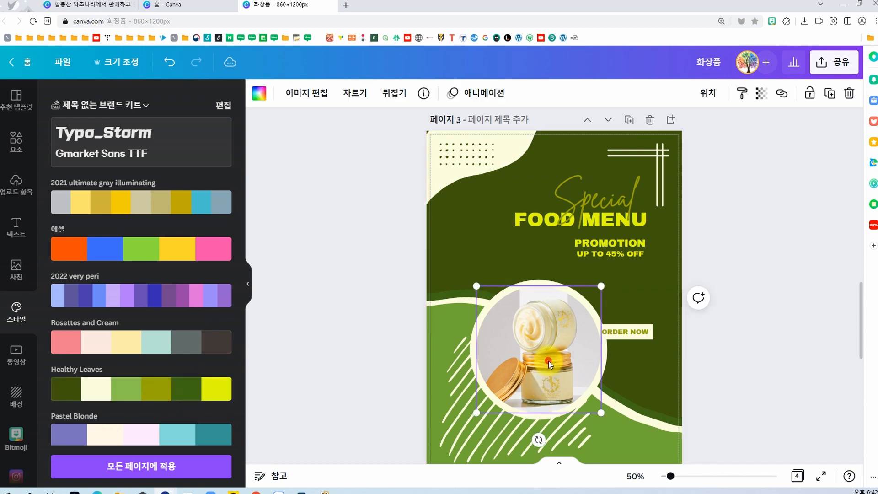
pyautogui.keyDown('shift'); pyautogui.click(535, 280); pyautogui.keyUp('shift')
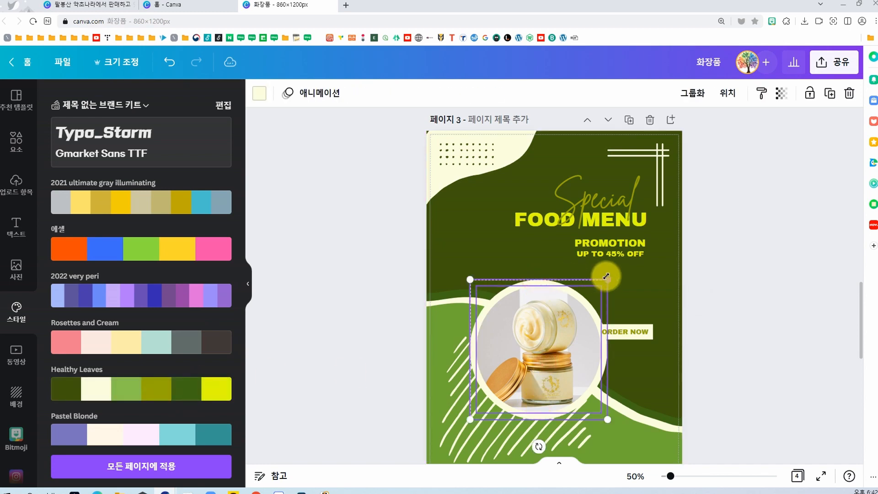
pyautogui.moveTo(606, 277); pyautogui.dragTo(682, 232)
pyautogui.moveTo(569, 299); pyautogui.dragTo(562, 320)
pyautogui.scroll(-3, 546, 314)
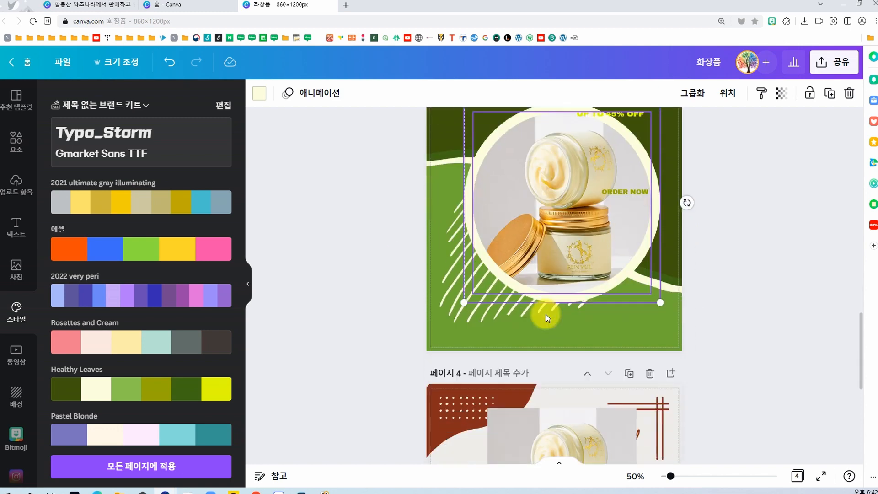
pyautogui.scroll(-1, 545, 315)
pyautogui.moveTo(471, 293); pyautogui.dragTo(449, 322)
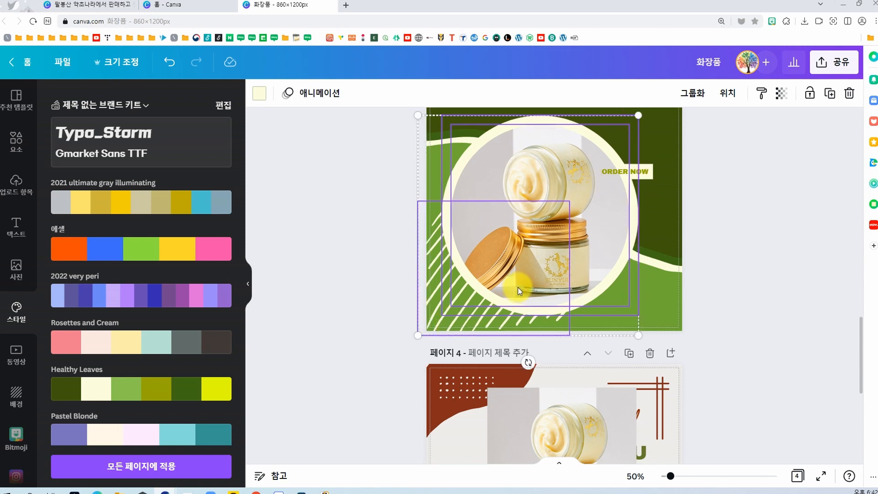
pyautogui.scroll(5, 518, 287)
pyautogui.click(728, 254)
# Step: Move the Special, FOOD MENU and PROMOTION / UP TO 45% OFF texts slightly higher above the jar circle
pyautogui.scroll(10, 594, 251)
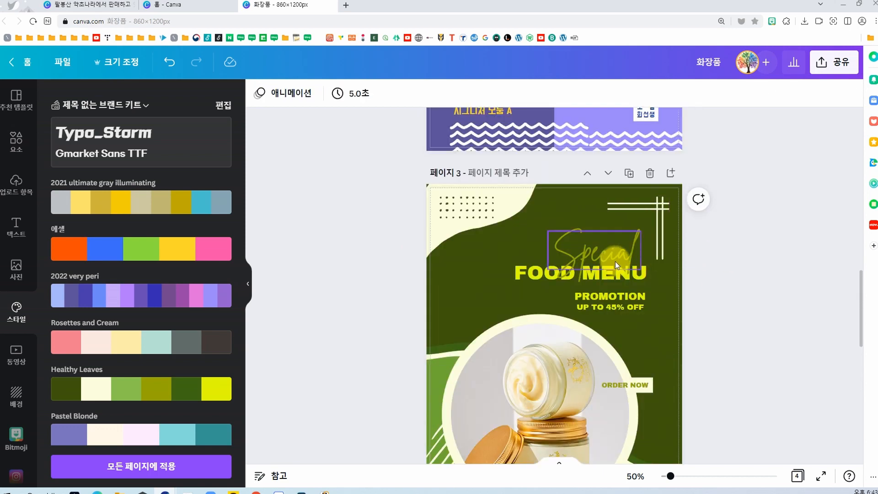
pyautogui.moveTo(594, 251); pyautogui.dragTo(593, 234)
pyautogui.click(608, 275)
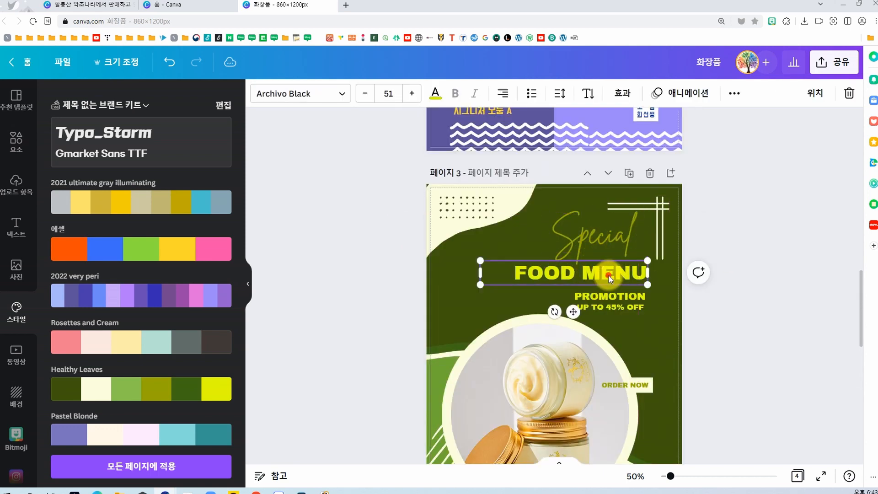
pyautogui.moveTo(609, 275); pyautogui.dragTo(609, 271)
pyautogui.click(629, 299)
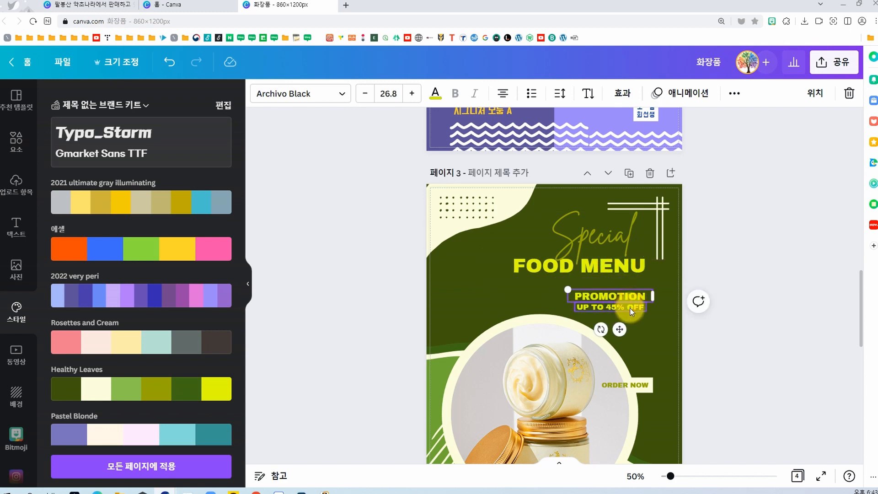
pyautogui.moveTo(630, 308); pyautogui.dragTo(627, 298)
pyautogui.click(723, 300)
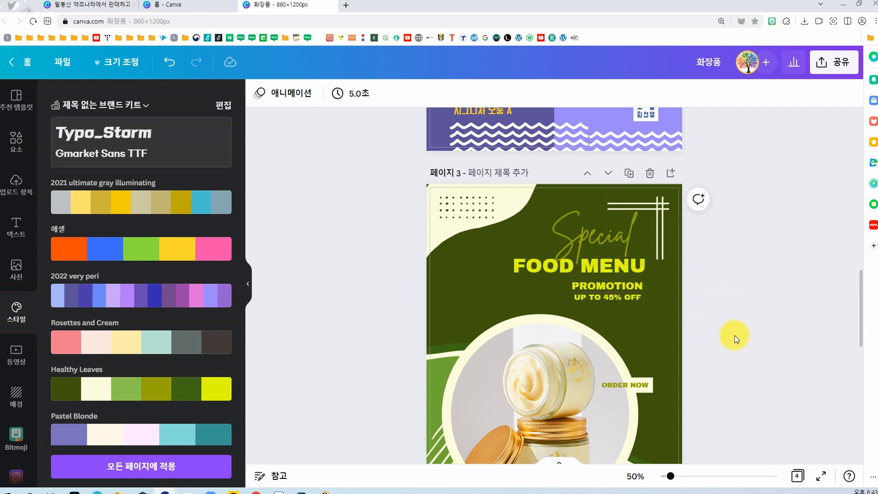
# Step: Review the finished green page 3 and duplicate it
pyautogui.scroll(-5, 733, 332)
pyautogui.scroll(-3, 731, 329)
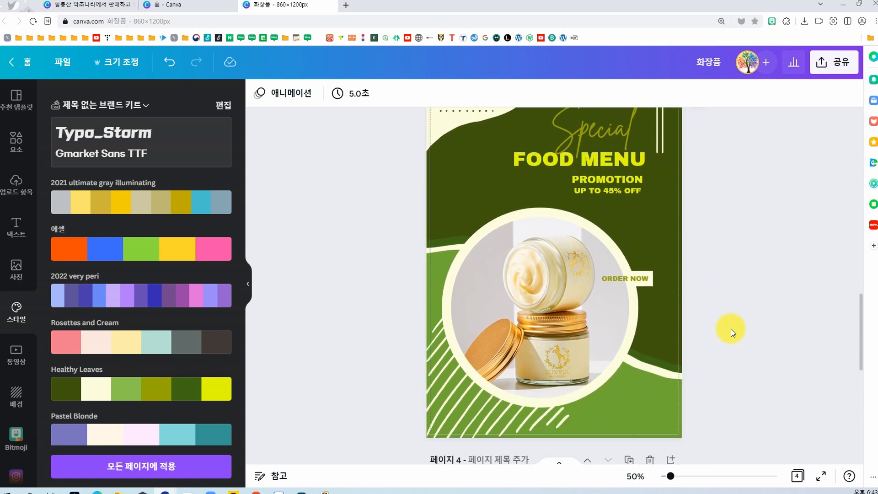
pyautogui.scroll(3, 663, 223)
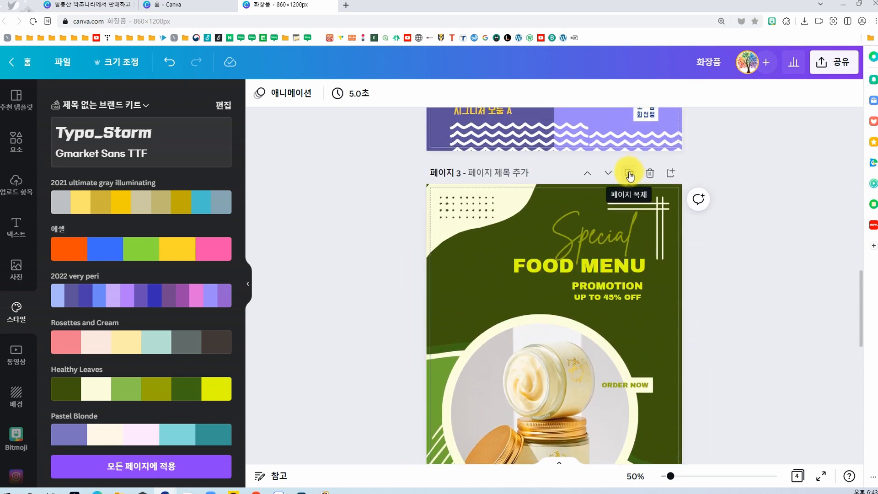
pyautogui.click(629, 174)
pyautogui.scroll(-2, 696, 296)
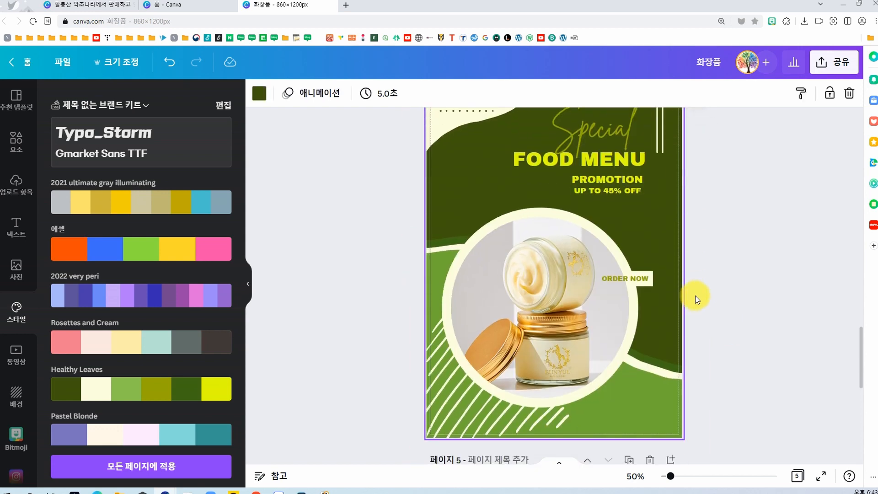
# Step: On page 4, delete the cream circle behind the jar photo and move the hatch lines to the page's lower right
pyautogui.moveTo(536, 283); pyautogui.dragTo(578, 393)
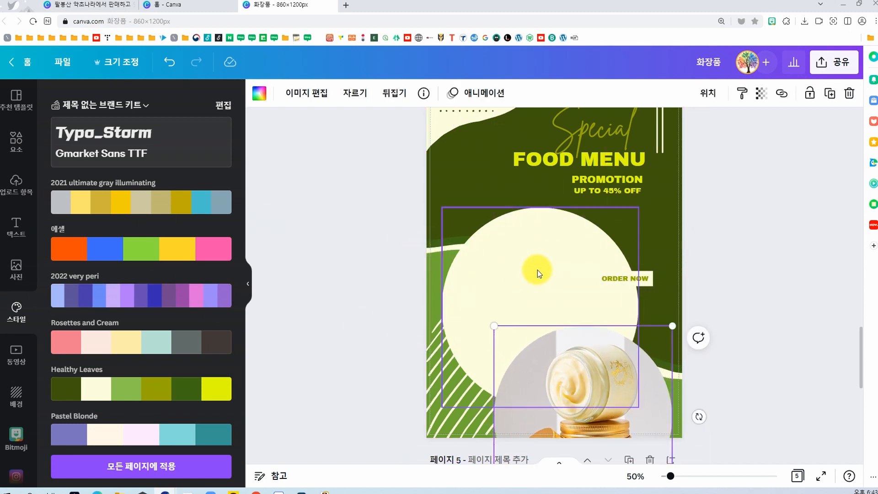
pyautogui.moveTo(528, 270); pyautogui.dragTo(531, 237)
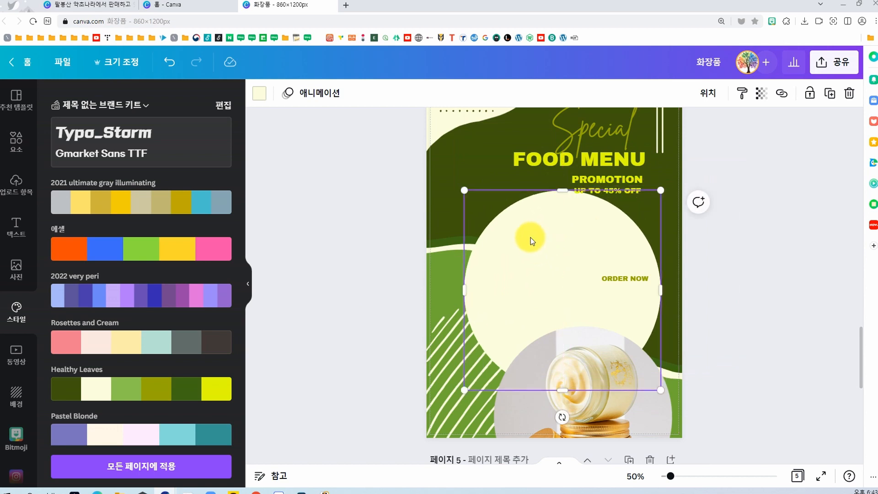
pyautogui.press('Delete')
pyautogui.moveTo(567, 364); pyautogui.dragTo(520, 251)
pyautogui.moveTo(464, 402); pyautogui.dragTo(651, 415)
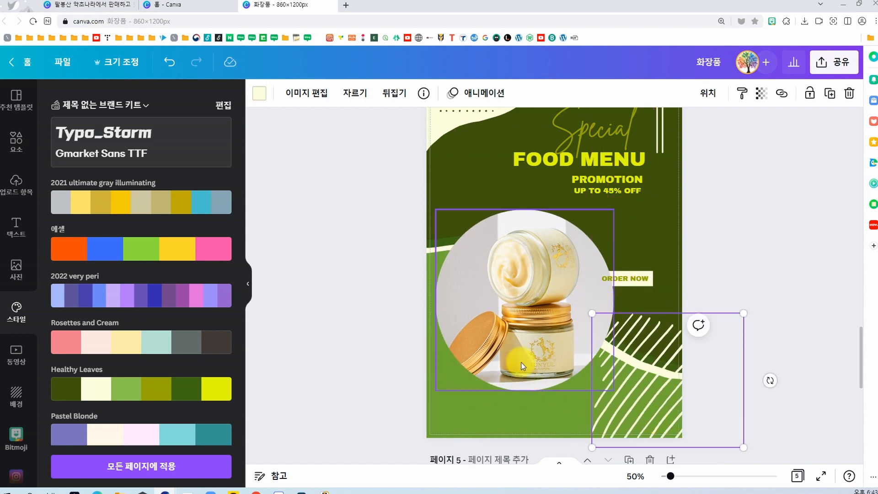
# Step: Enlarge the jar photo toward page 4's lower left so it bleeds off the edge, and delete the ORDER NOW label with its box
pyautogui.moveTo(525, 359); pyautogui.dragTo(489, 401)
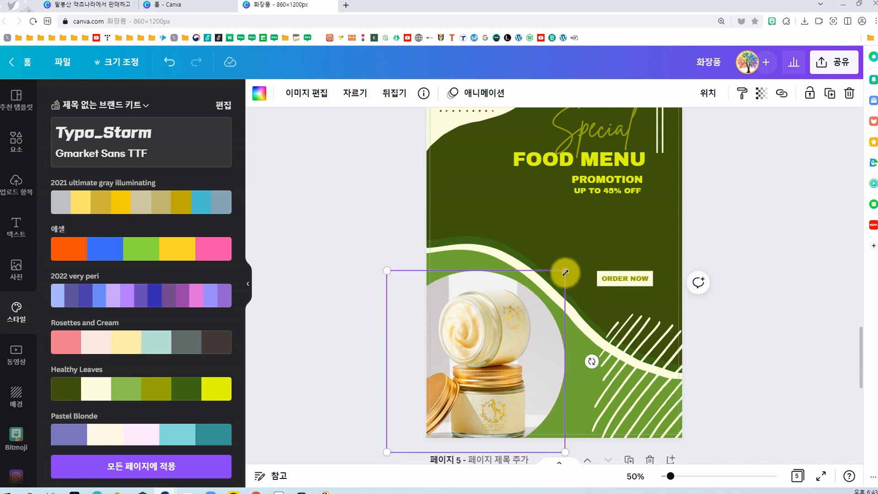
pyautogui.moveTo(565, 273); pyautogui.dragTo(623, 210)
pyautogui.moveTo(496, 337); pyautogui.dragTo(472, 346)
pyautogui.click(633, 278)
pyautogui.press('Delete')
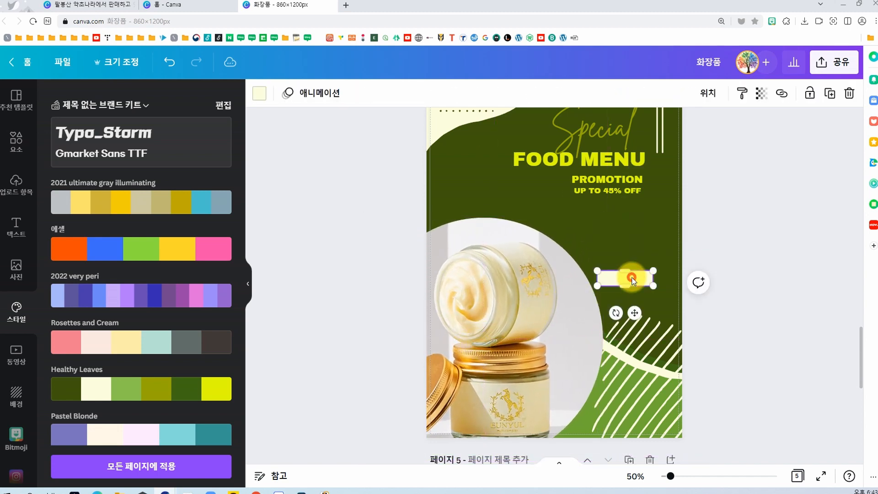
# Step: Enlarge the jar photo further and shift it slightly toward the lower right so it fills most of page 4's lower half
pyautogui.click(487, 272)
pyautogui.moveTo(602, 216); pyautogui.dragTo(647, 211)
pyautogui.moveTo(555, 296)
pyautogui.mouseDown()
pyautogui.moveTo(577, 298)
pyautogui.moveTo(570, 302)
pyautogui.mouseUp()
pyautogui.click(716, 290)
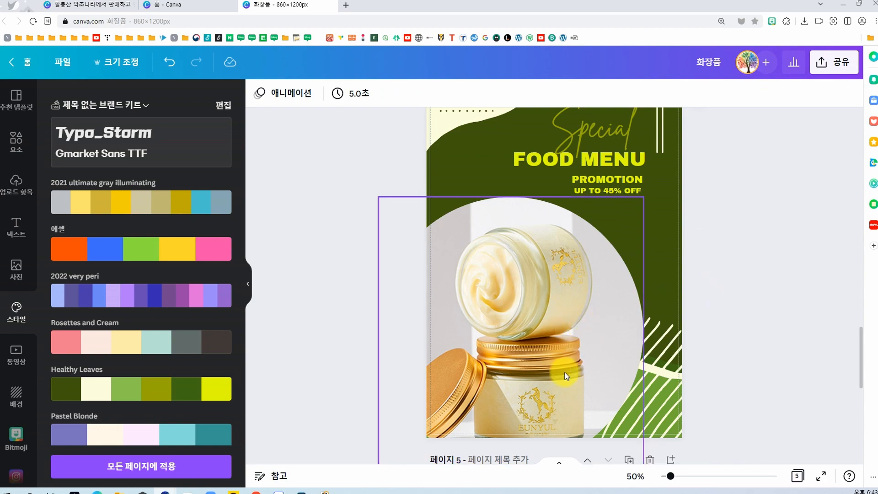
# Step: Compare the redesigned page 4 with the original green page 3 above it
pyautogui.scroll(3, 564, 372)
pyautogui.scroll(-5, 526, 311)
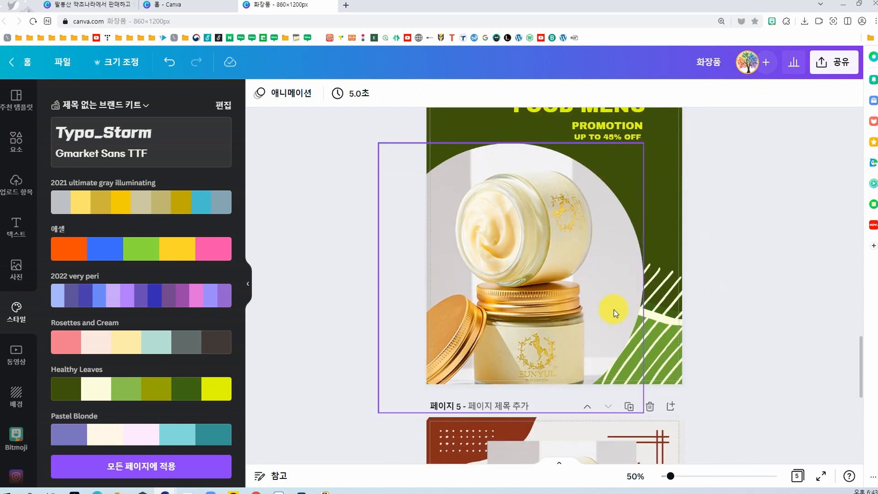
pyautogui.scroll(10, 615, 311)
pyautogui.scroll(-5, 616, 316)
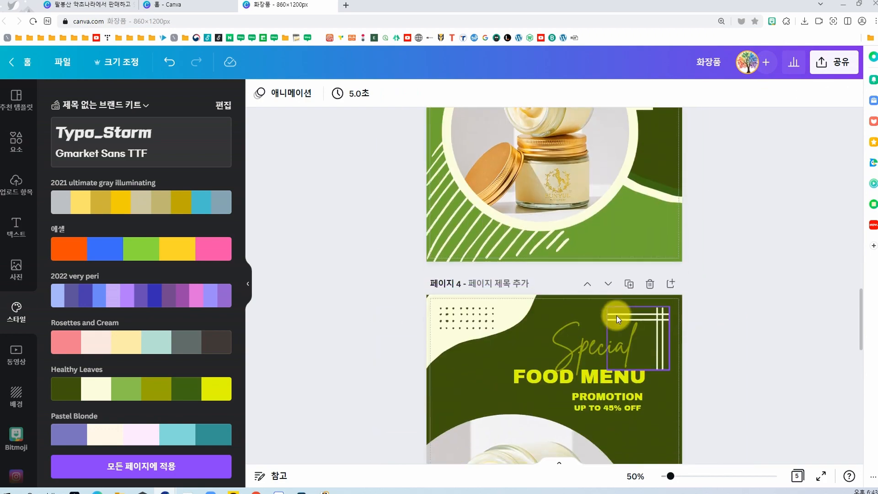
pyautogui.scroll(15, 723, 340)
pyautogui.scroll(-8, 723, 339)
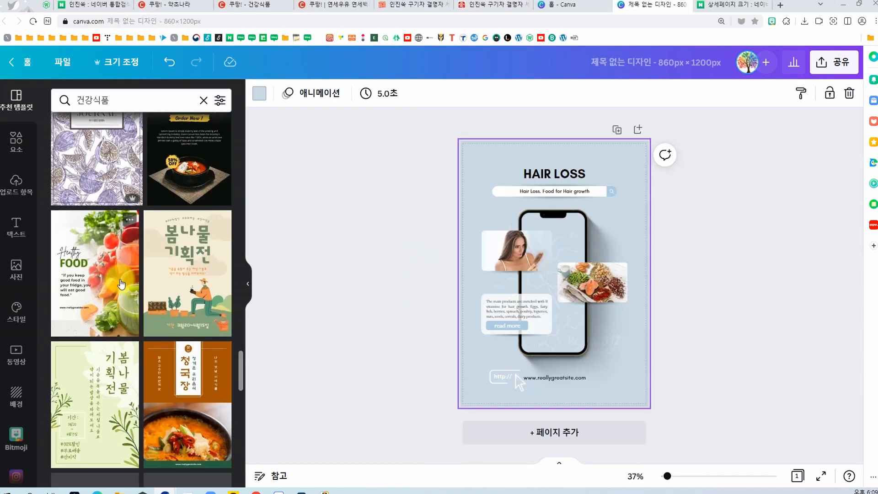
# Step: In the untitled 860 × 1200 px design, apply the Healthy FOOD template to the page and check its editable texts and background
pyautogui.click(121, 284)
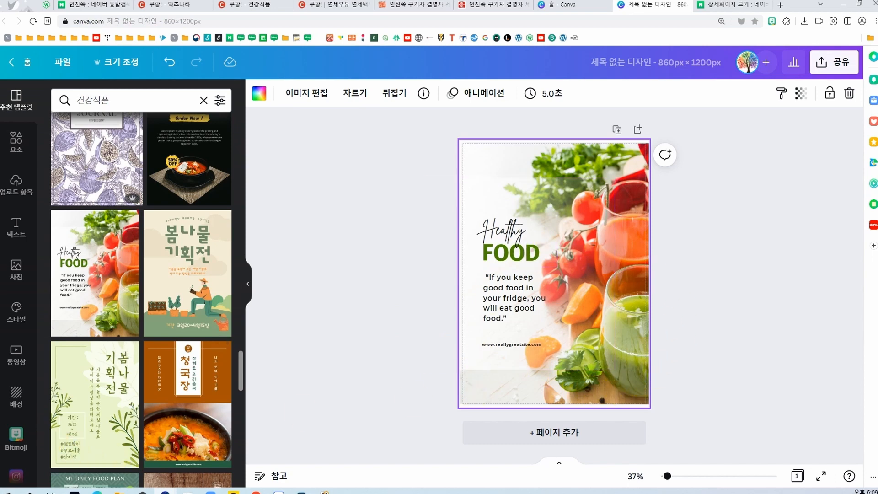
pyautogui.click(509, 289)
pyautogui.click(502, 260)
pyautogui.click(502, 315)
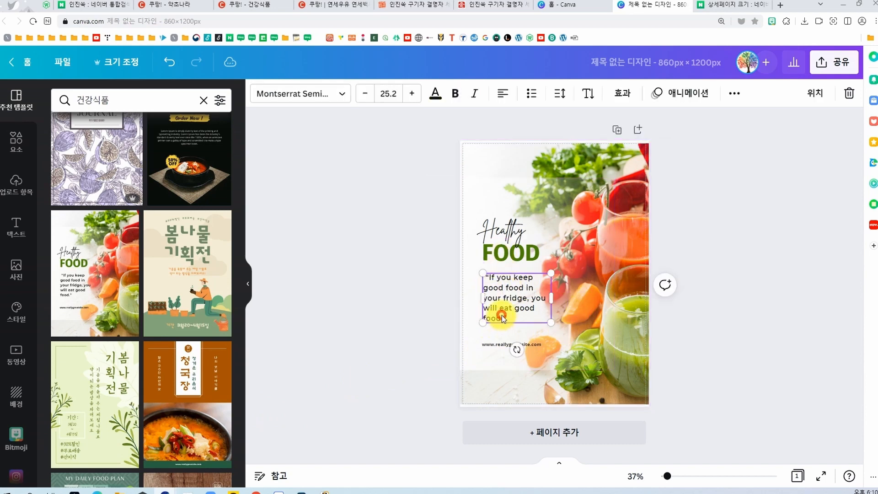
pyautogui.click(491, 251)
pyautogui.click(627, 205)
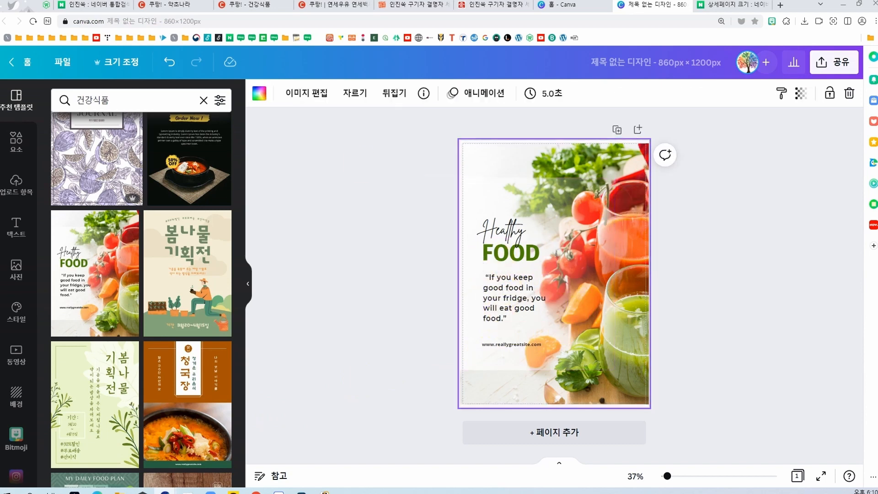
# Step: Check the local folder of herb and tea photos, and return to the Canva design
pyautogui.moveTo(0, 155); pyautogui.dragTo(356, 123)
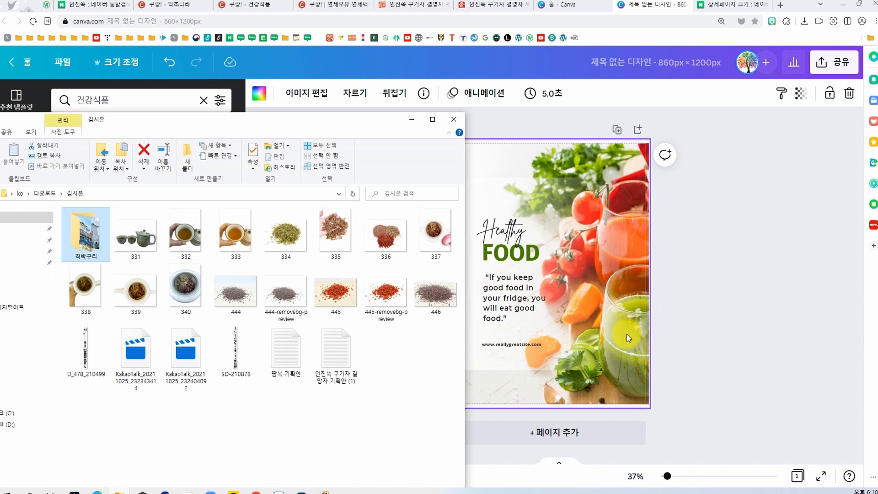
pyautogui.click(637, 338)
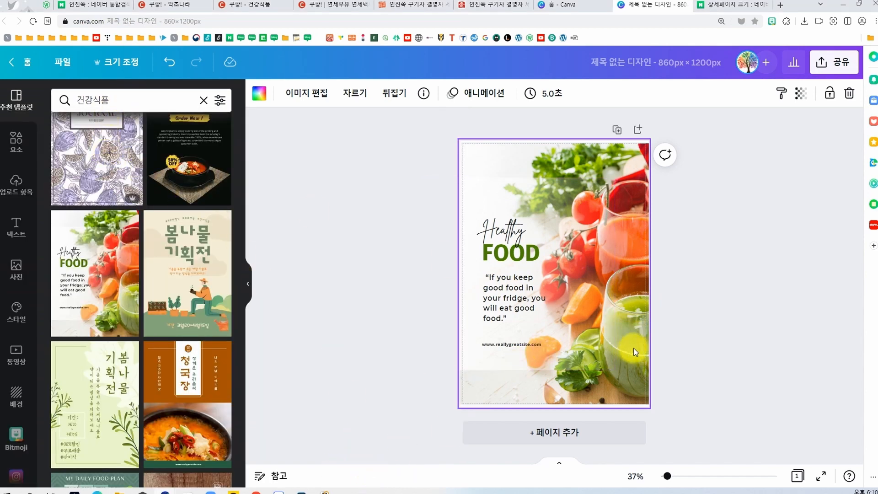
# Step: Add the herb-ingredients photo from the 한약재 photo results to the page and delete the vegetable background image
pyautogui.click(16, 145)
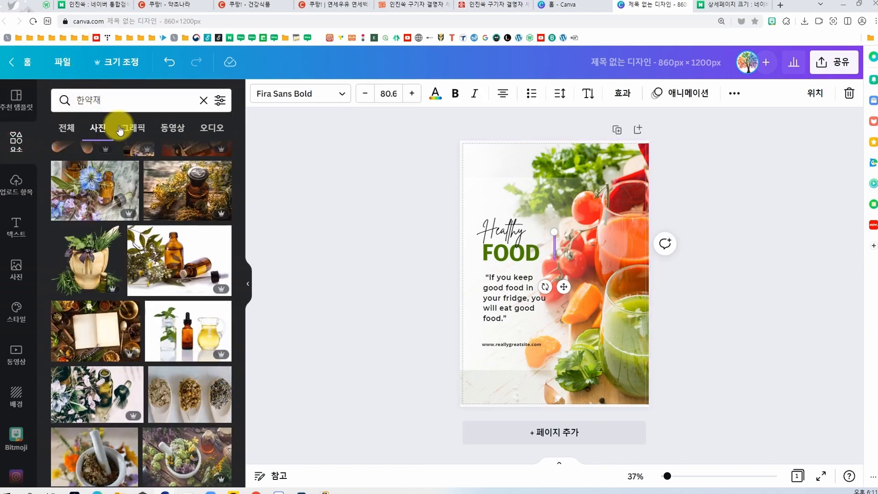
pyautogui.scroll(-5, 137, 203)
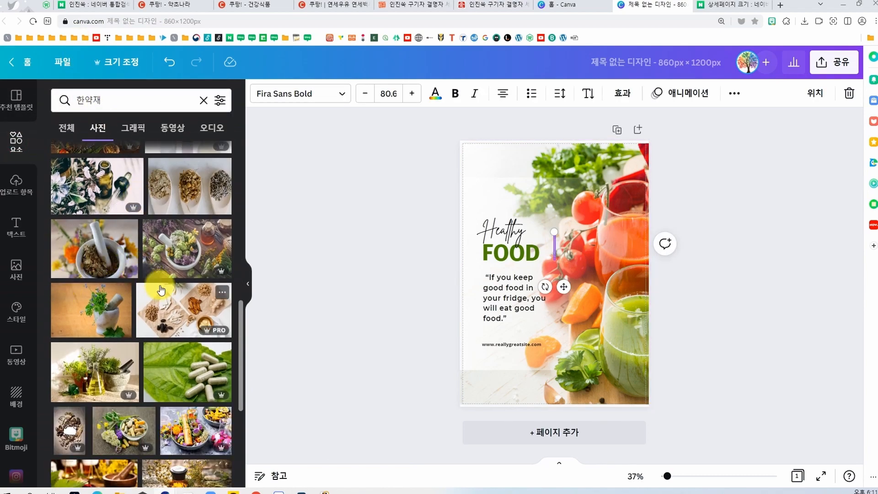
pyautogui.click(167, 306)
pyautogui.moveTo(537, 284); pyautogui.dragTo(668, 308)
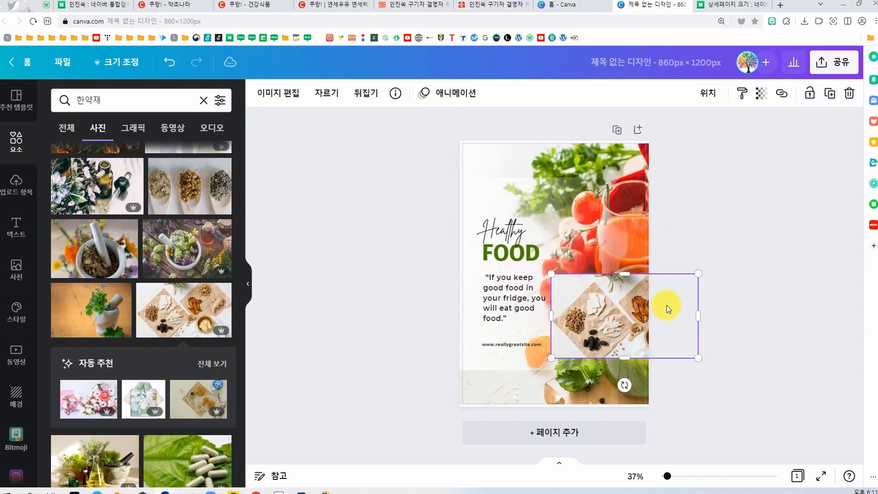
pyautogui.click(632, 189)
pyautogui.press('Delete')
# Step: Enlarge the herb photo to about 1915 × 1279 px and position it so it covers the whole page
pyautogui.click(610, 315)
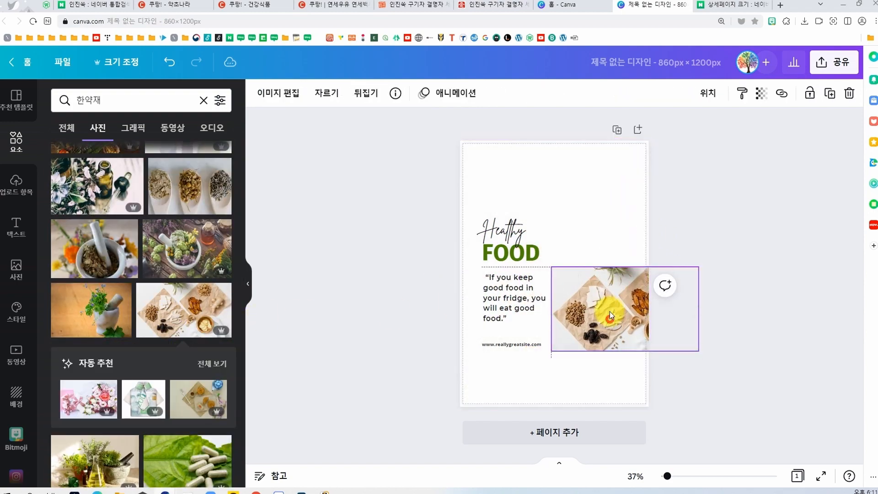
pyautogui.moveTo(610, 311); pyautogui.dragTo(612, 190)
pyautogui.moveTo(555, 230); pyautogui.dragTo(292, 415)
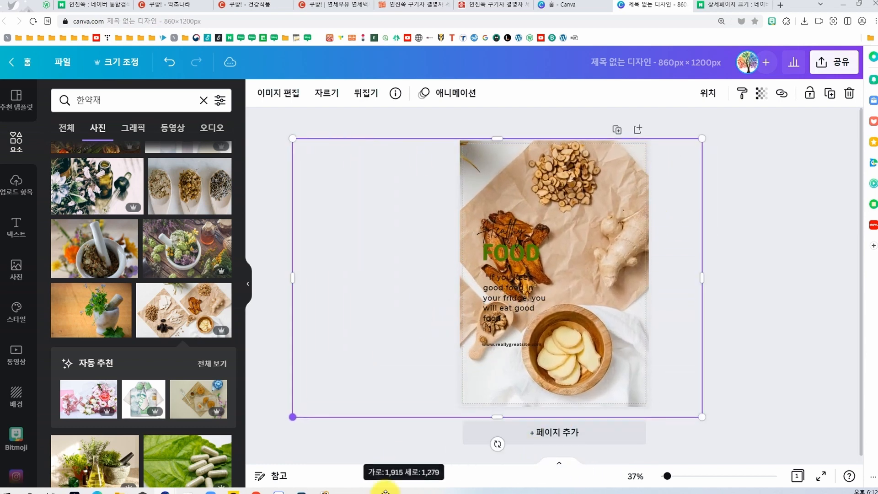
pyautogui.moveTo(576, 373); pyautogui.dragTo(590, 372)
# Step: Set the herb photo as the page background and reduce its transparency value to 59
pyautogui.click(762, 93)
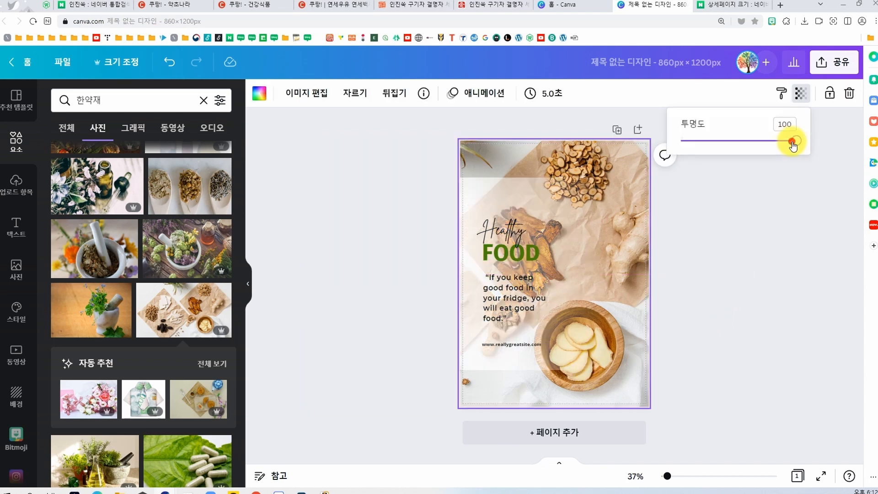
pyautogui.moveTo(794, 140); pyautogui.dragTo(745, 152)
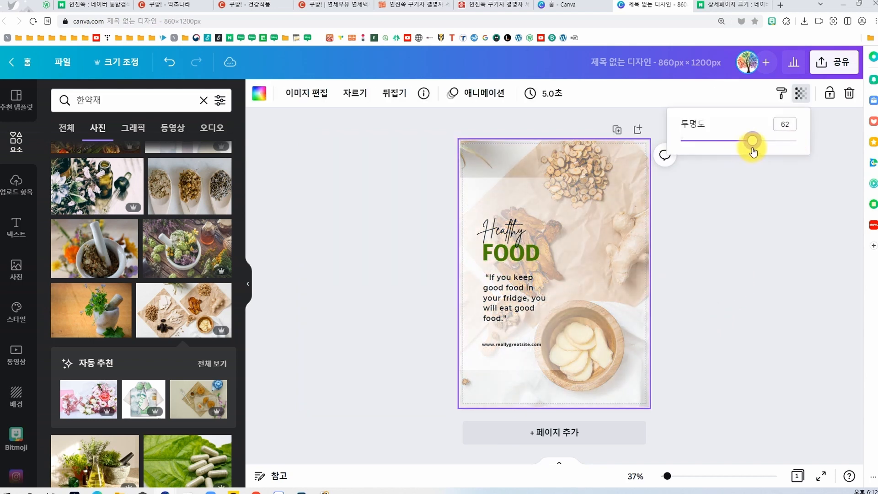
pyautogui.click(620, 156)
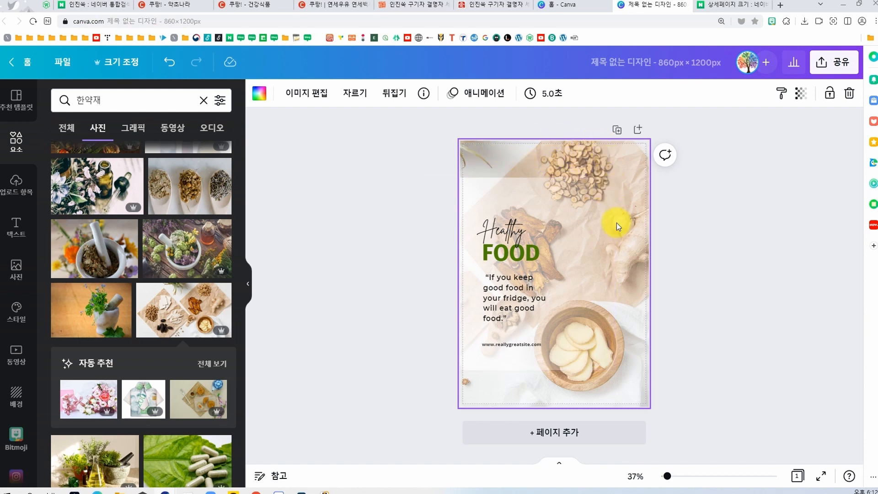
pyautogui.click(696, 254)
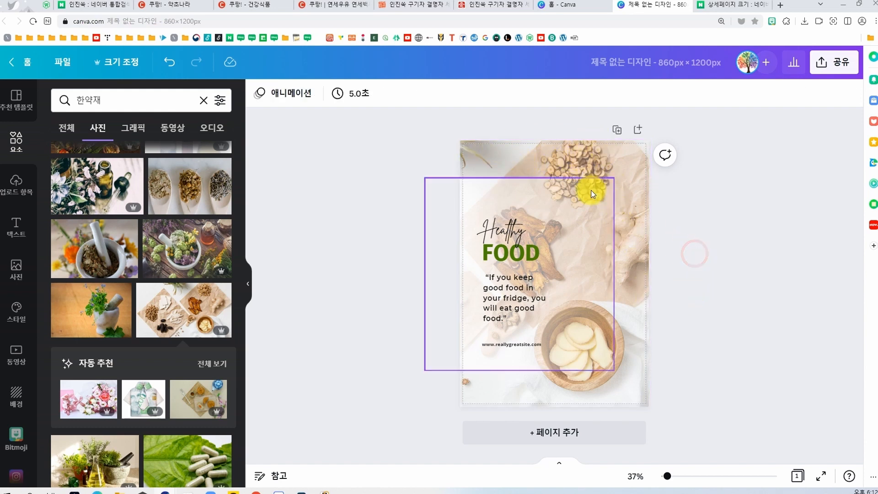
pyautogui.click(623, 164)
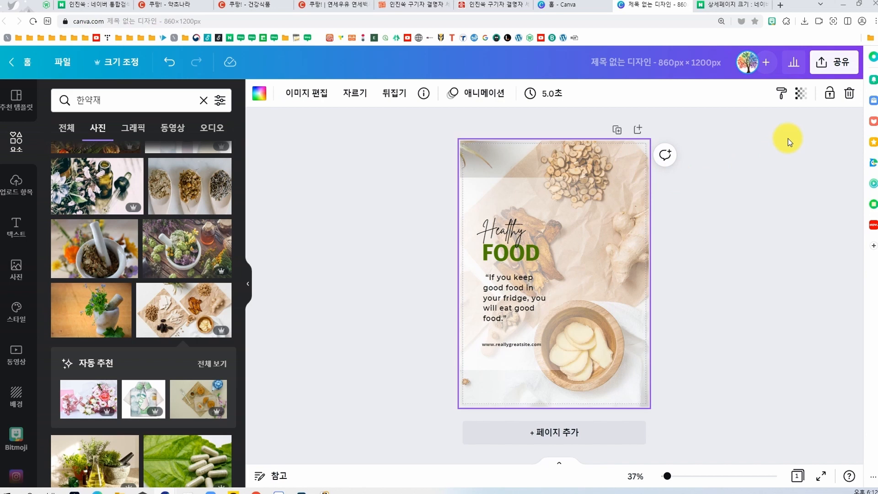
pyautogui.click(800, 95)
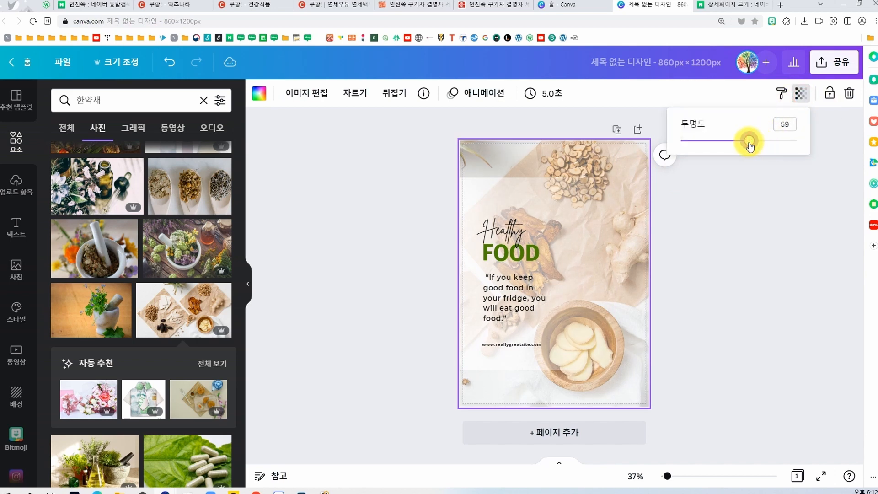
# Step: Replace the fridge quote with the copied 팔봉산 약초나라 legal notice, adjust its text box, and delete the web address
pyautogui.click(515, 302)
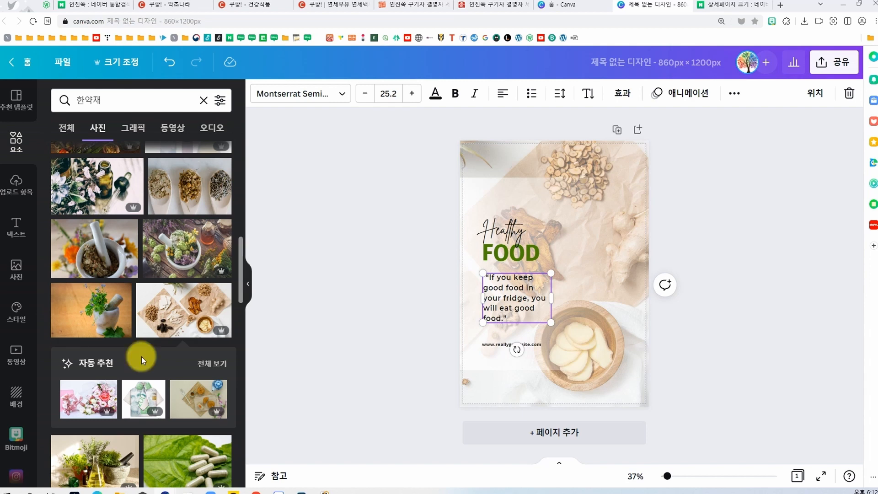
pyautogui.doubleClick(512, 303)
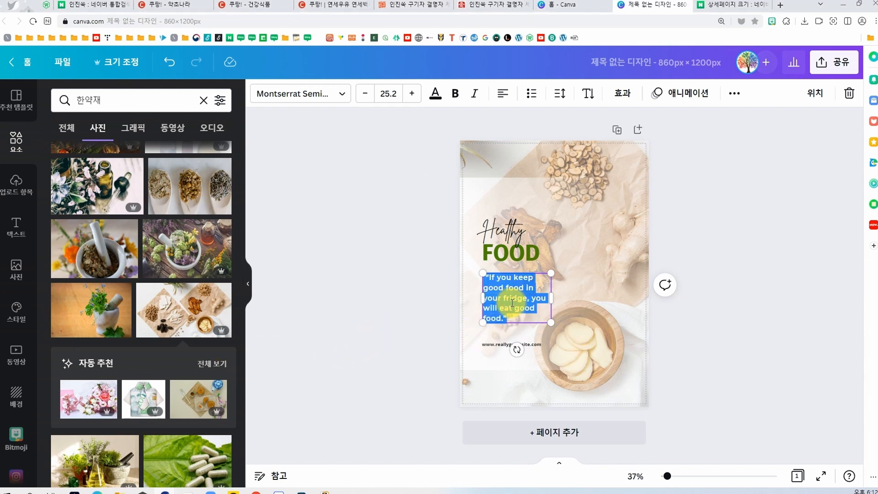
pyautogui.write('팔봉산 약초나라에서 판매하고 있는 약초는 의약품이 아닌 농산물입니다. 식품위생법관련 법규상 의약품으로 혼동될수 있는 표현이나 오인할수 있는 효능과 효과에 관한 문구는 명시하지 못하도록 규정하고 있으며 팔봉산 약초나라는 이를 준수하고 있습니다.')
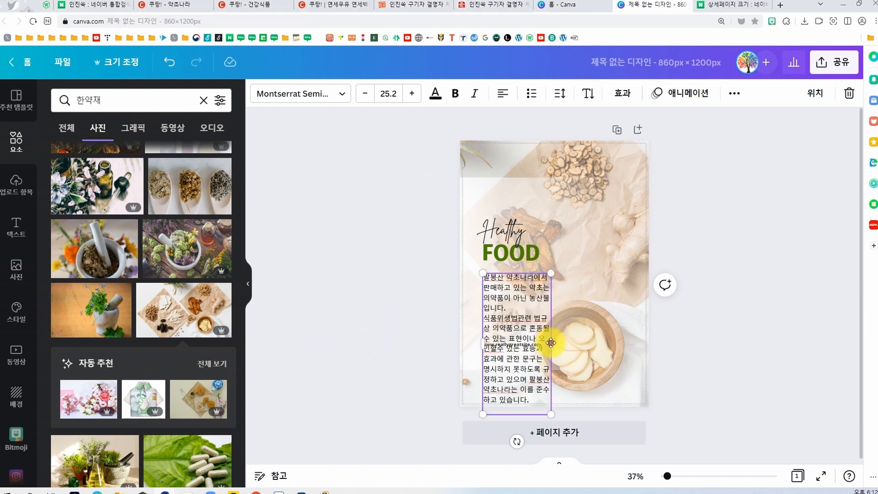
pyautogui.moveTo(551, 344); pyautogui.dragTo(603, 338)
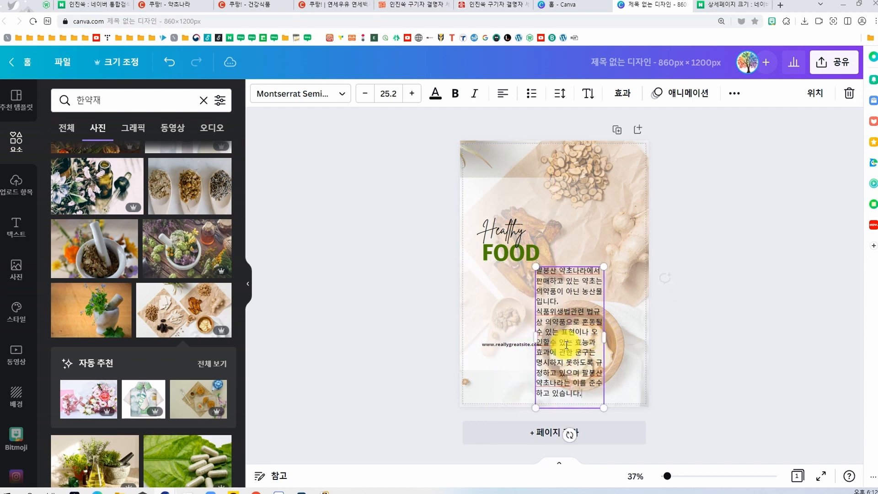
pyautogui.click(501, 344)
pyautogui.press('Delete')
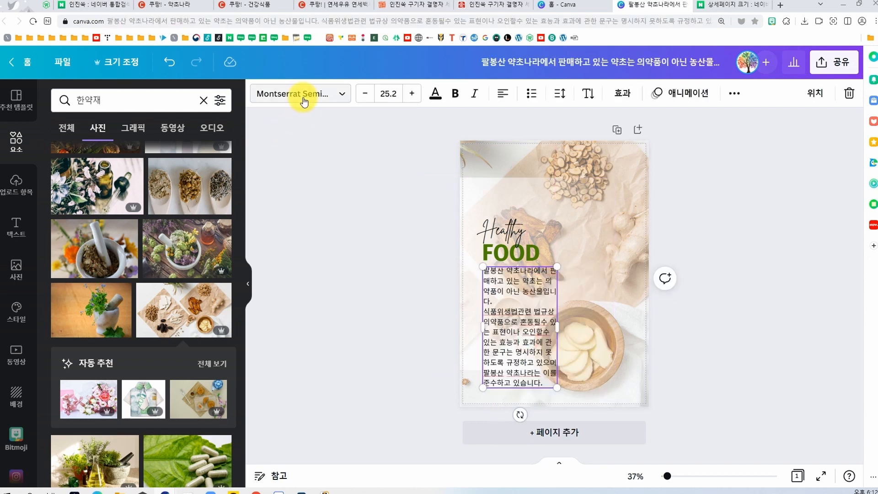
# Step: Change the font of the notice text and justify its paragraph alignment
pyautogui.click(303, 102)
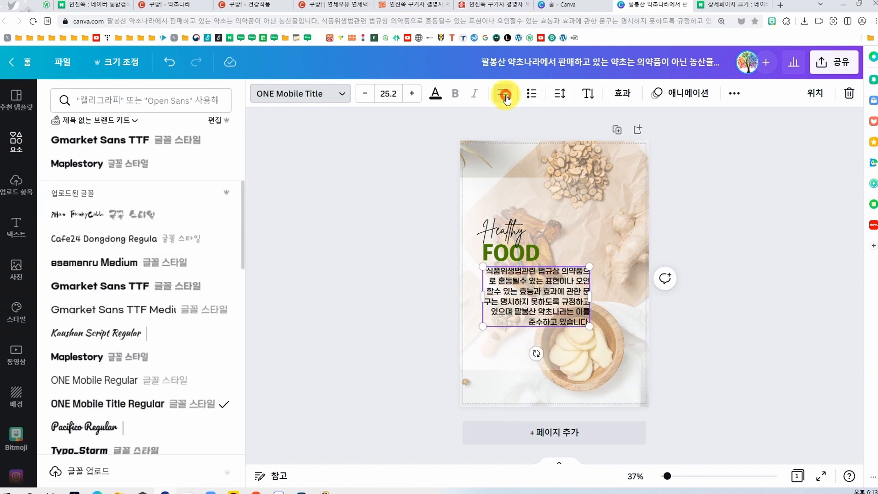
pyautogui.click(506, 97)
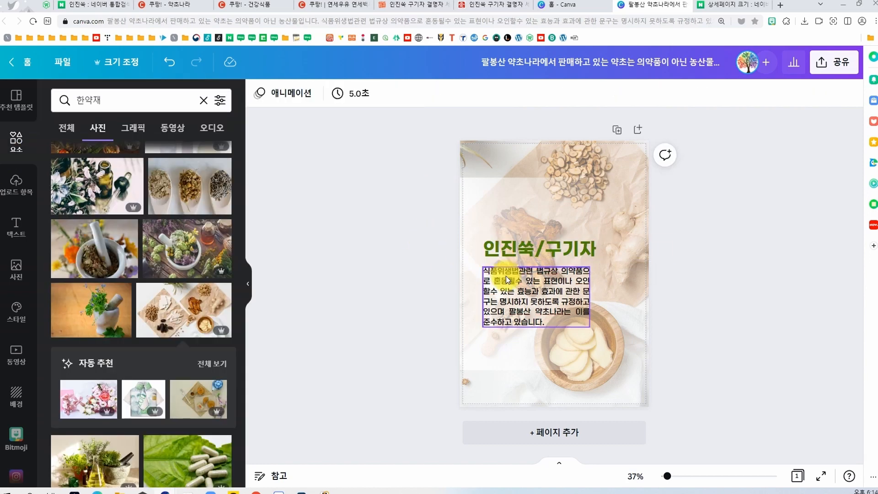
# Step: Move the 인진쑥/구기자 heading and the notice text together slightly up and right, and add a blank second page
pyautogui.click(531, 248)
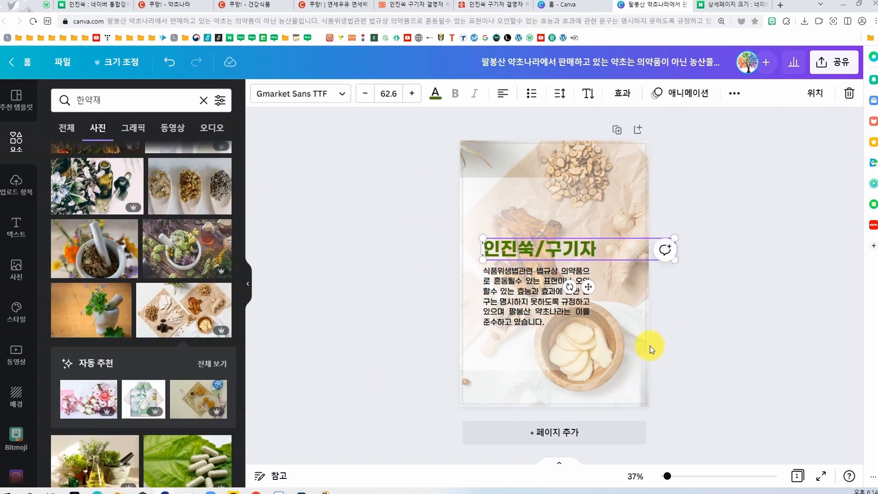
pyautogui.keyDown('shift'); pyautogui.click(509, 306); pyautogui.keyUp('shift')
pyautogui.moveTo(509, 306); pyautogui.dragTo(514, 286)
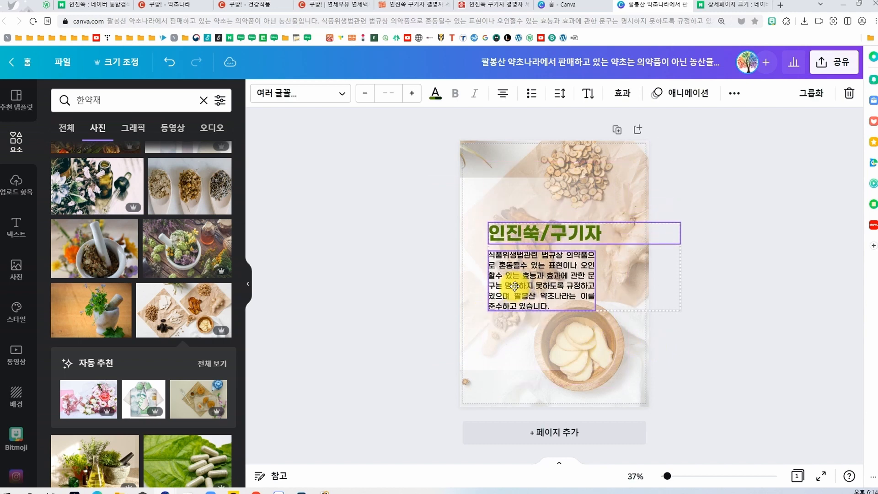
pyautogui.click(433, 380)
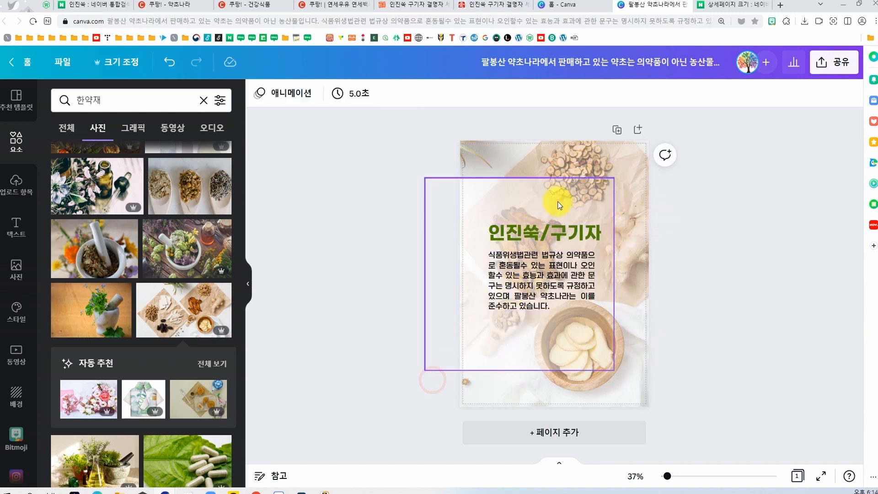
pyautogui.click(578, 432)
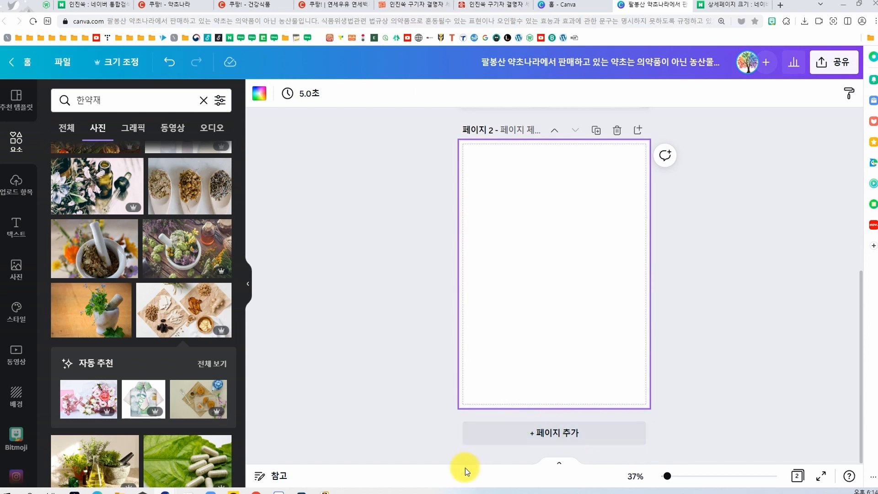
# Step: Duplicate the first page with the 인진쑥/구기자 heading and legal notice
pyautogui.scroll(5, 622, 413)
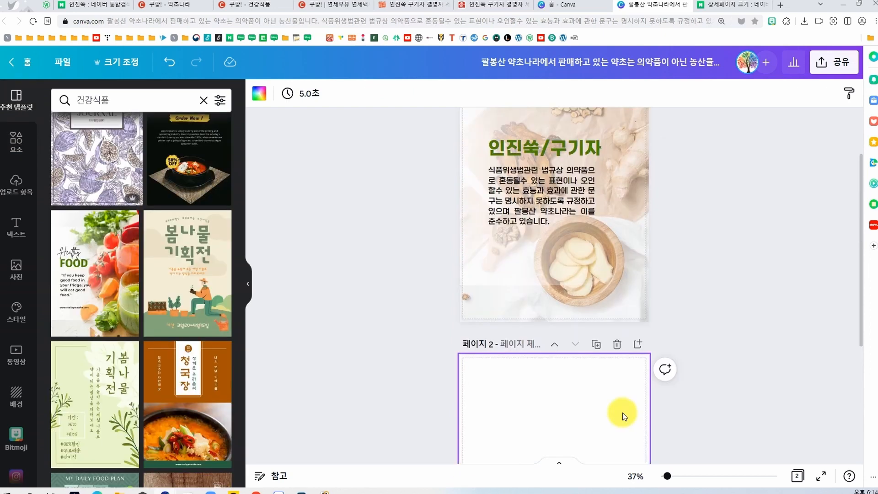
pyautogui.scroll(3, 622, 413)
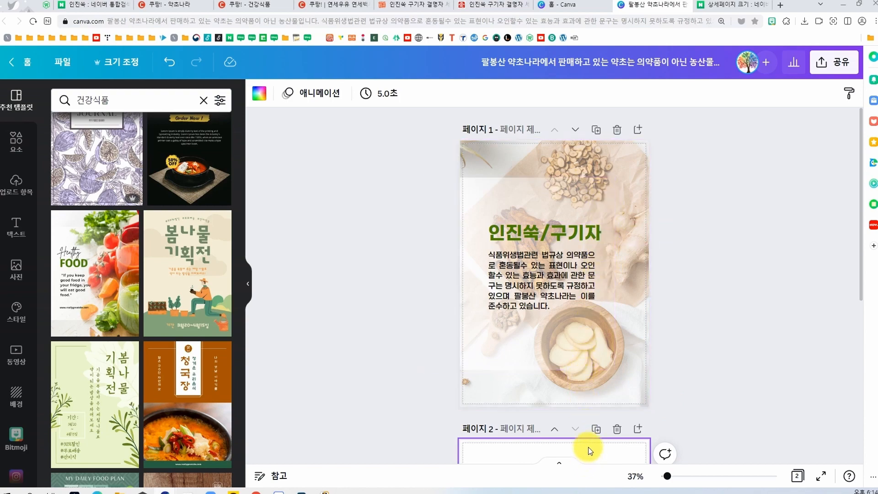
pyautogui.click(596, 130)
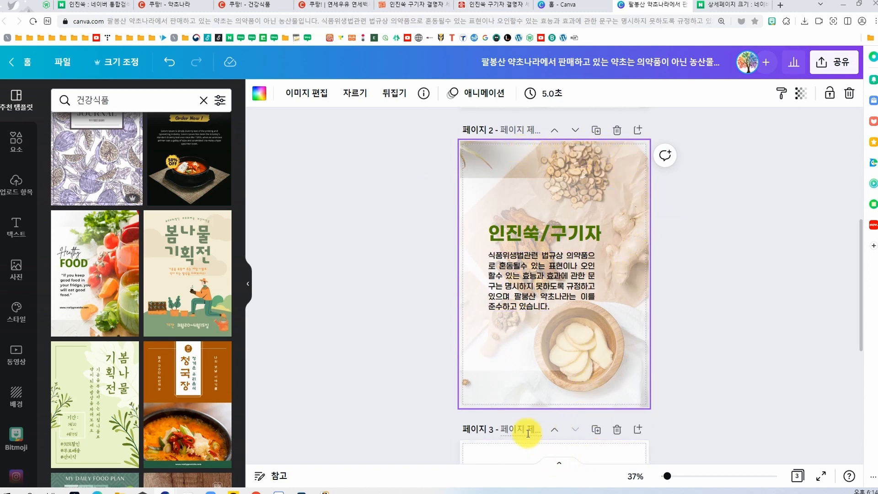
# Step: Apply the Special Food Menu template with the pasta plate to the blank third page
pyautogui.click(367, 404)
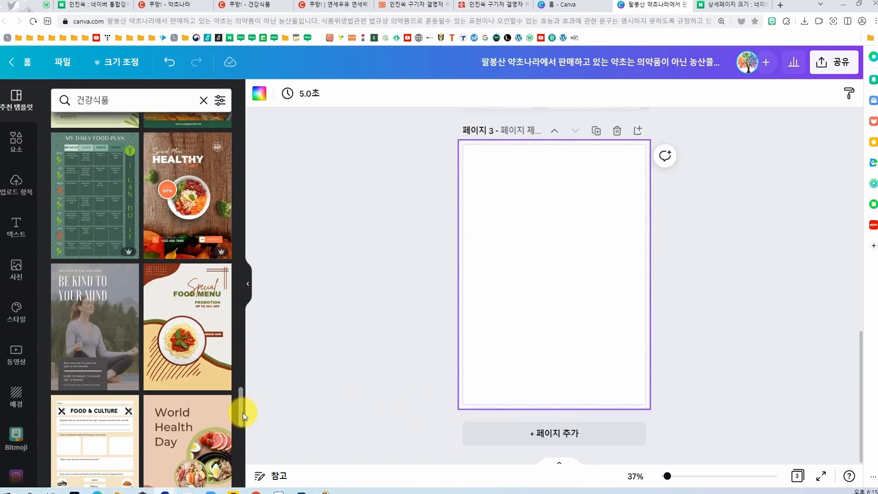
pyautogui.click(177, 335)
pyautogui.click(392, 337)
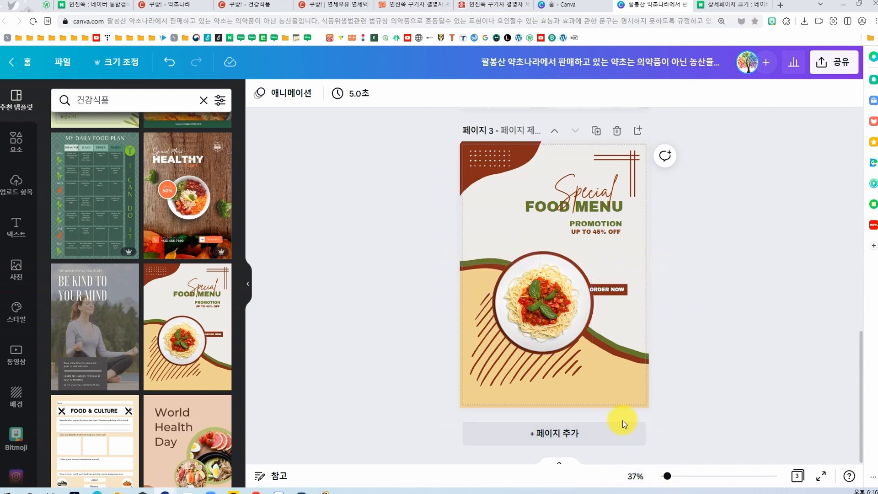
pyautogui.click(545, 303)
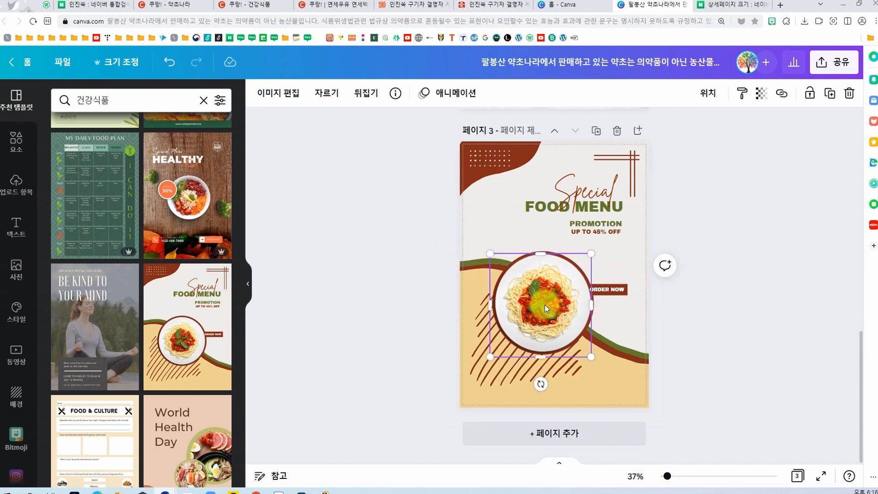
pyautogui.press('Delete')
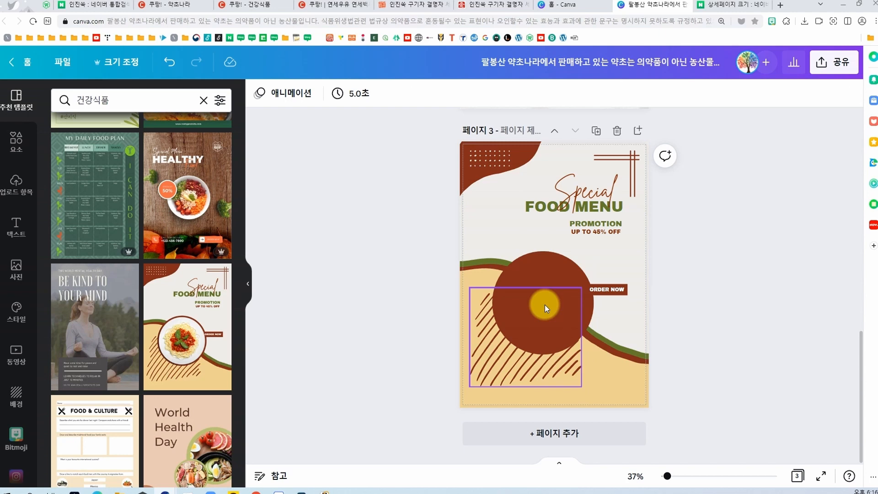
pyautogui.hotkey('ctrl', 'z')
# Step: Add the mixed herb image 336 from the file folder to page 3, beside the pasta plate
pyautogui.hotkey('alt', 'Tab')
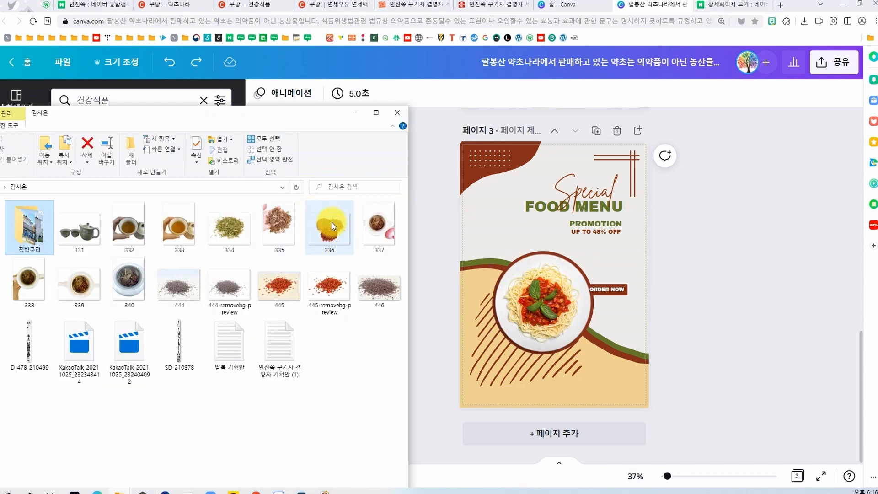
pyautogui.moveTo(329, 234); pyautogui.dragTo(533, 325)
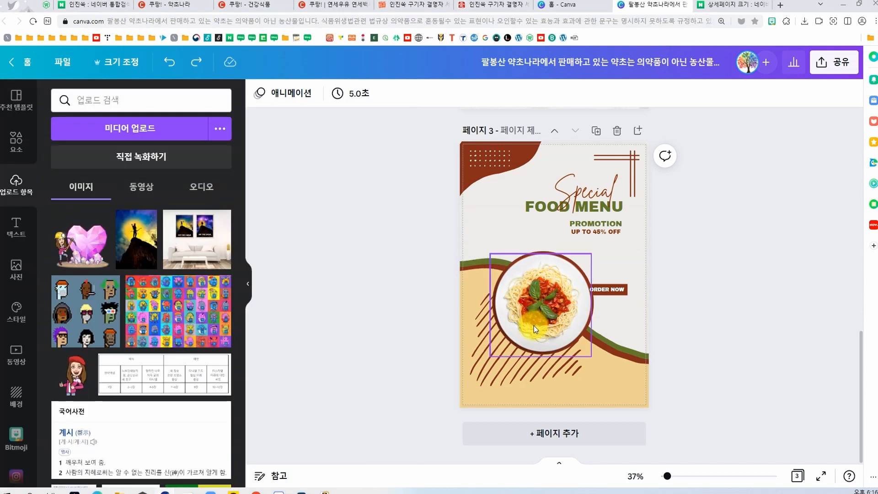
pyautogui.moveTo(553, 273); pyautogui.dragTo(600, 323)
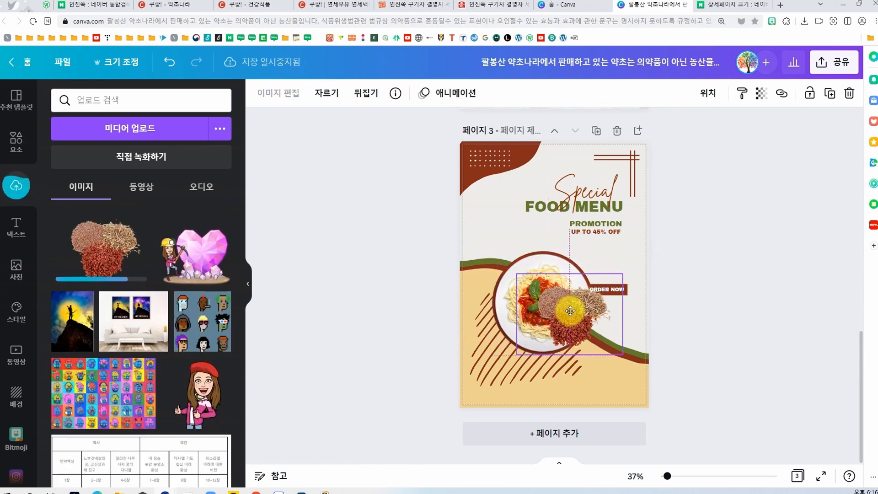
# Step: Delete the pasta plate and center the mixed herb photo on the brown circle
pyautogui.click(522, 309)
pyautogui.press('Delete')
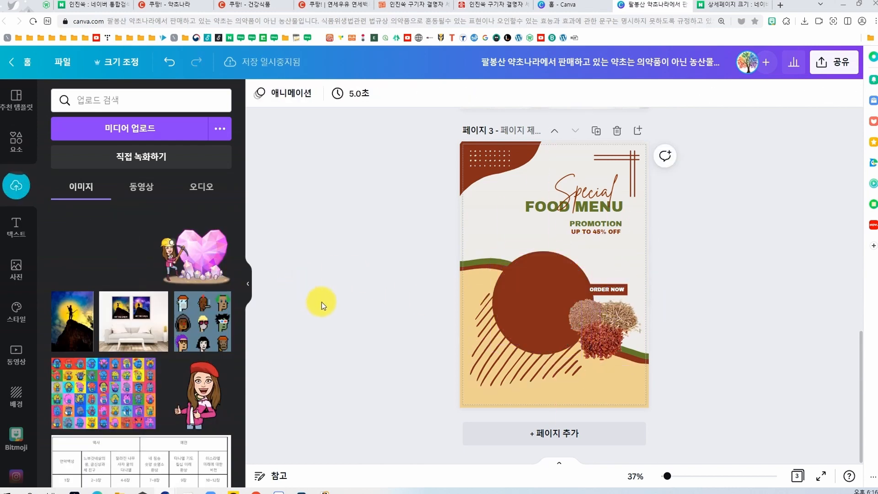
pyautogui.click(333, 303)
pyautogui.moveTo(592, 336); pyautogui.dragTo(540, 315)
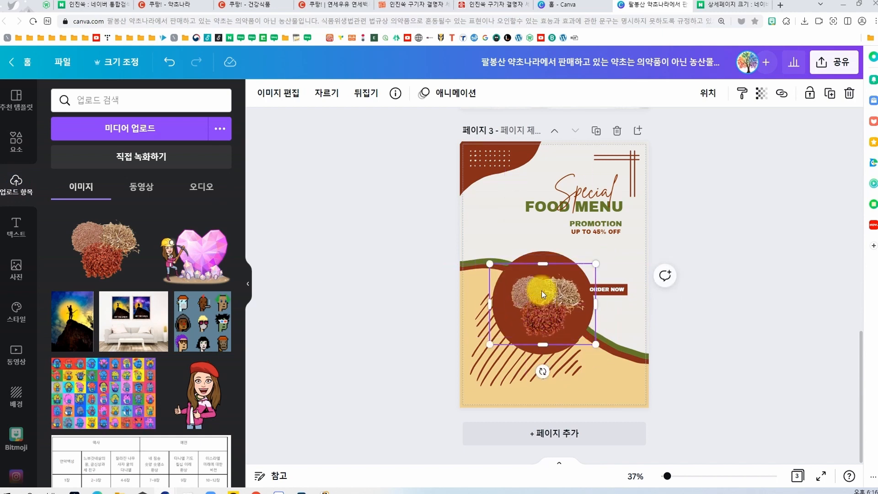
# Step: Change the brown circle behind the herb photo to white
pyautogui.scroll(2, 516, 315)
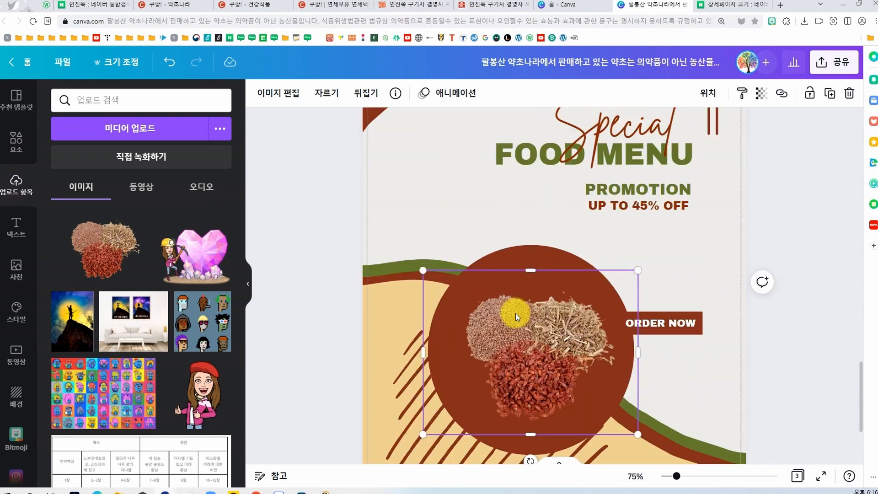
pyautogui.click(543, 261)
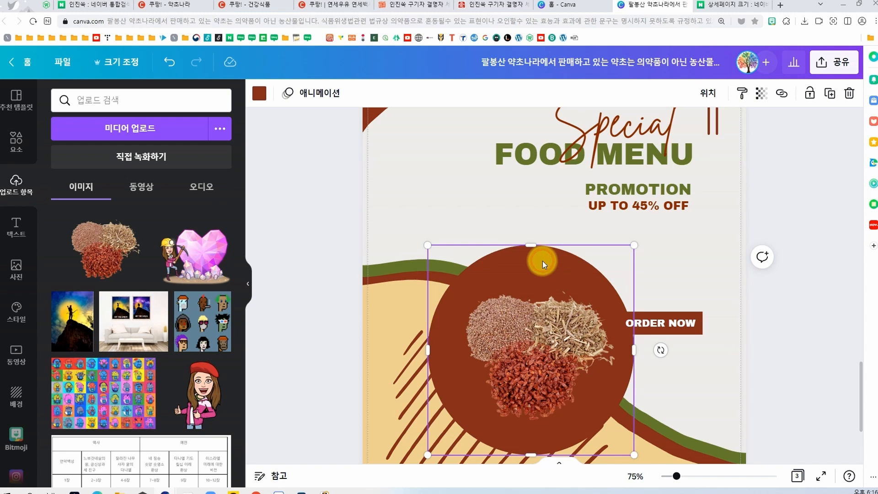
pyautogui.click(259, 94)
pyautogui.click(125, 186)
# Step: Send the brown diagonal stripes backward behind the white circle
pyautogui.scroll(-3, 507, 268)
pyautogui.click(507, 268)
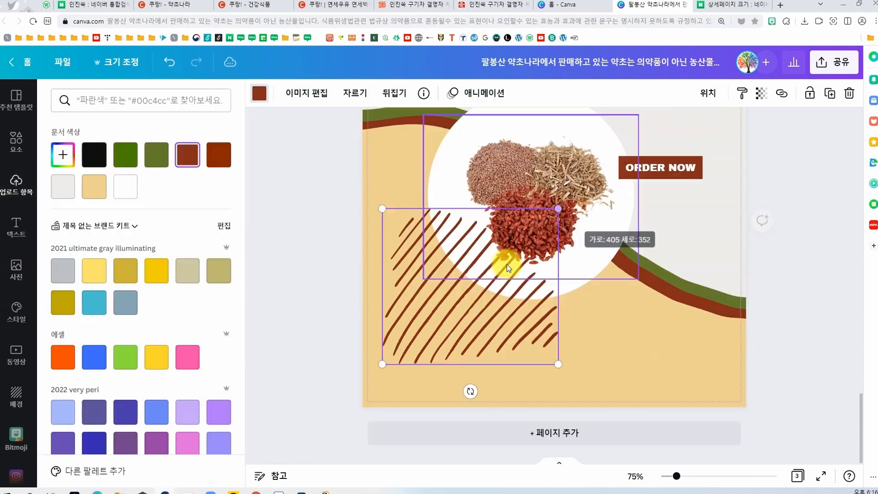
pyautogui.click(709, 95)
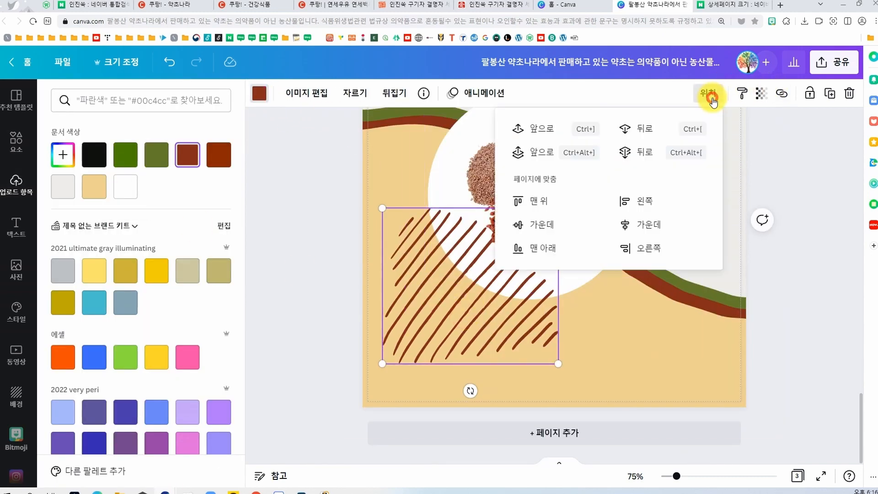
pyautogui.click(640, 137)
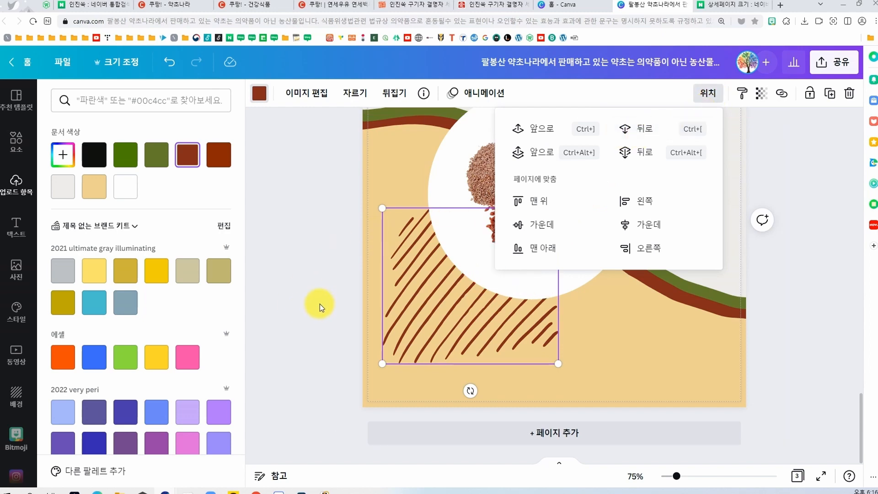
# Step: Enlarge the mixed herb photo slightly inside the white circle on page 3
pyautogui.scroll(1, 514, 343)
pyautogui.click(559, 244)
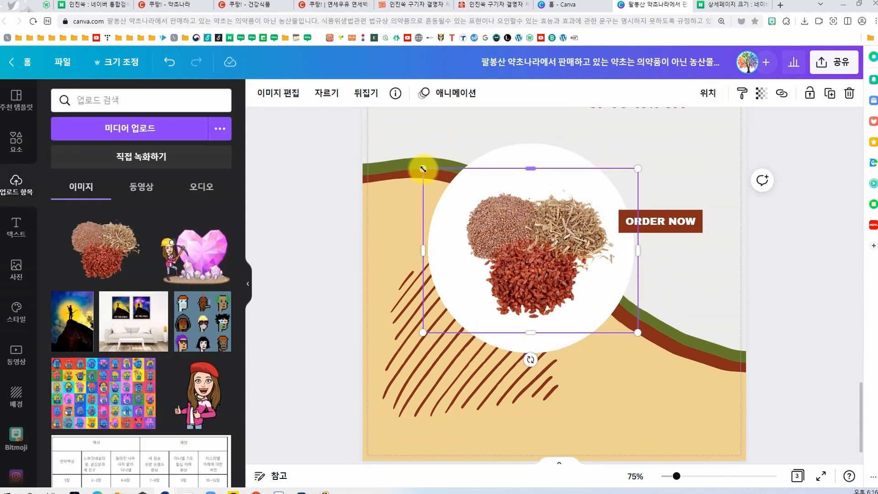
pyautogui.moveTo(423, 169); pyautogui.dragTo(412, 160)
pyautogui.click(821, 254)
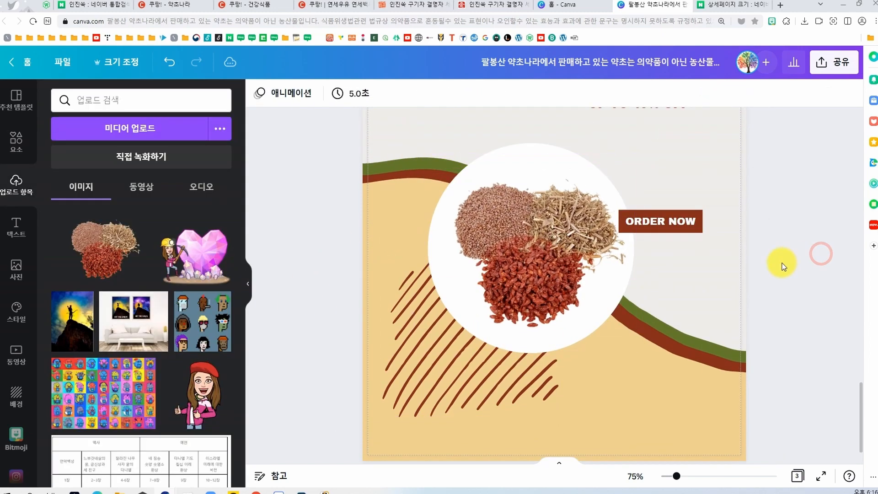
pyautogui.click(531, 279)
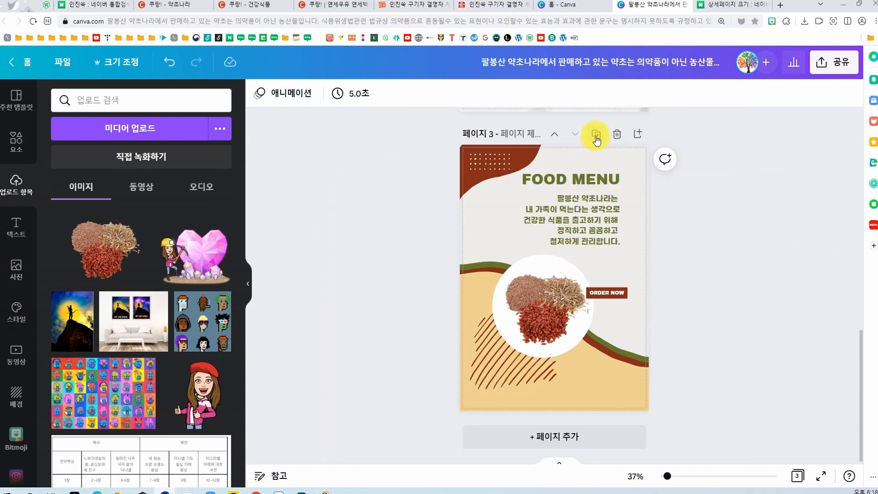
# Step: Duplicate page 3 with the FOOD MENU heading and herb photo as page 4
pyautogui.click(596, 137)
pyautogui.click(570, 300)
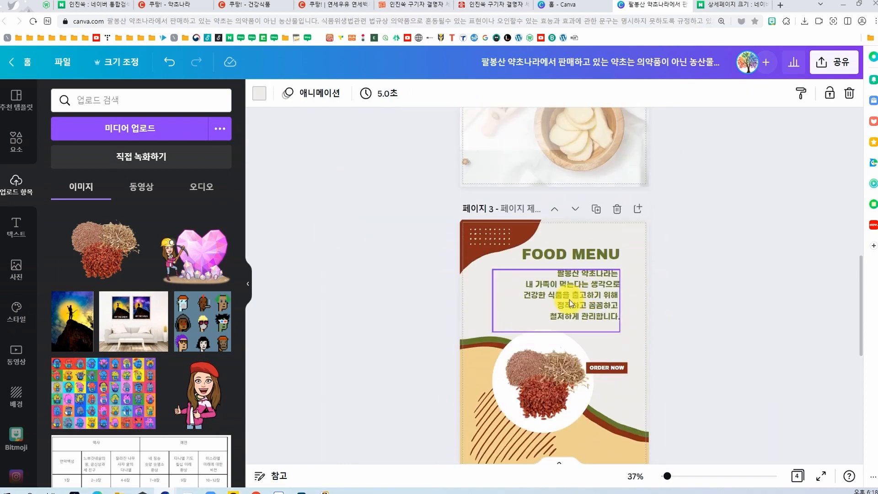
pyautogui.scroll(-6, 569, 300)
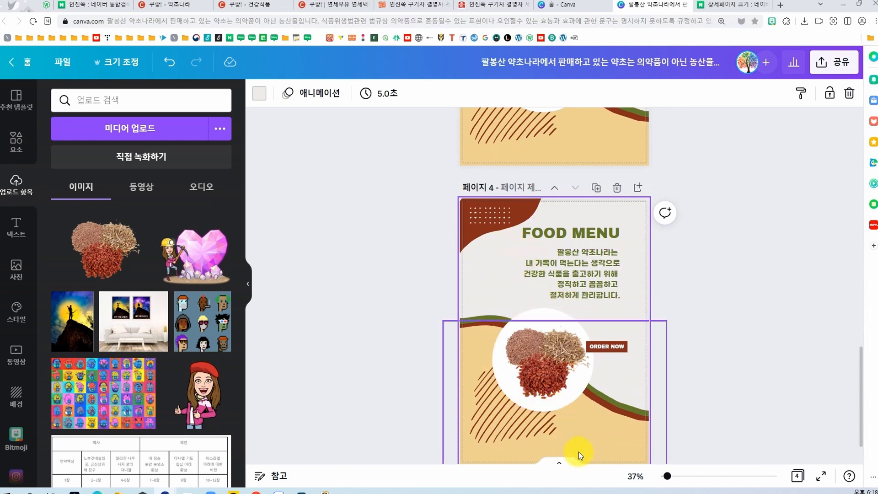
pyautogui.scroll(-1, 490, 453)
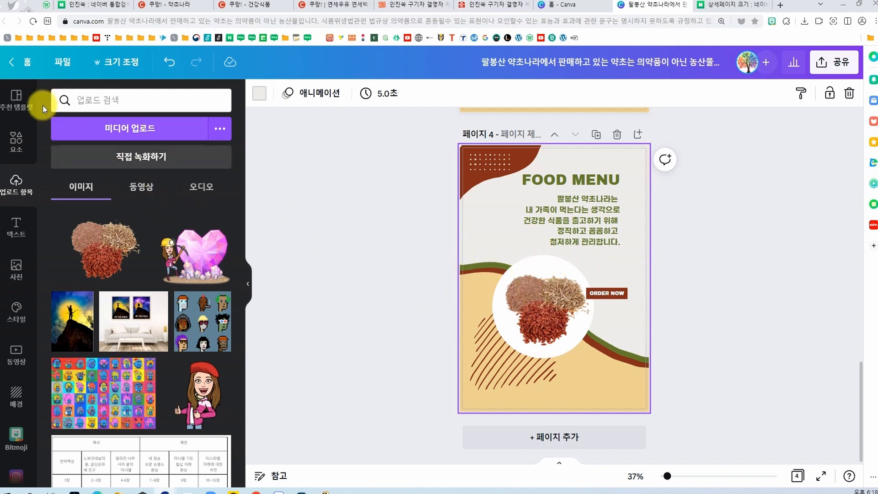
# Step: Insert a rounded square from the other shapes (기타 도형) on page 4
pyautogui.click(17, 142)
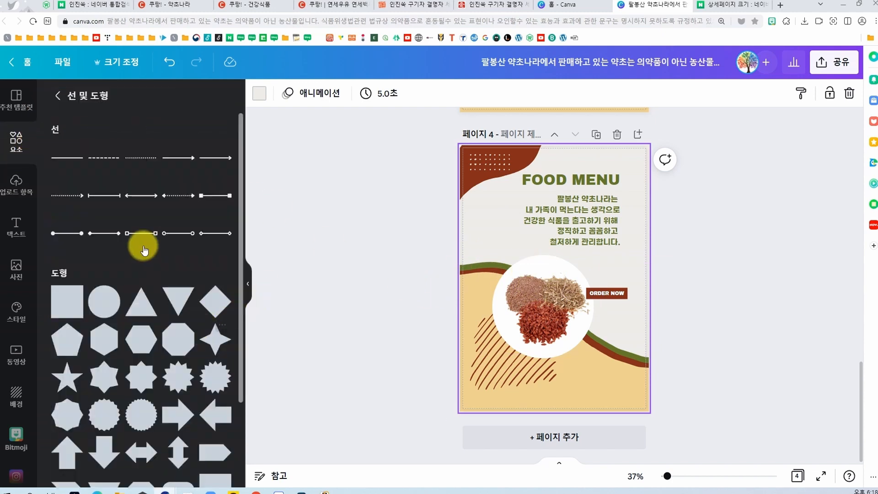
pyautogui.scroll(-5, 144, 251)
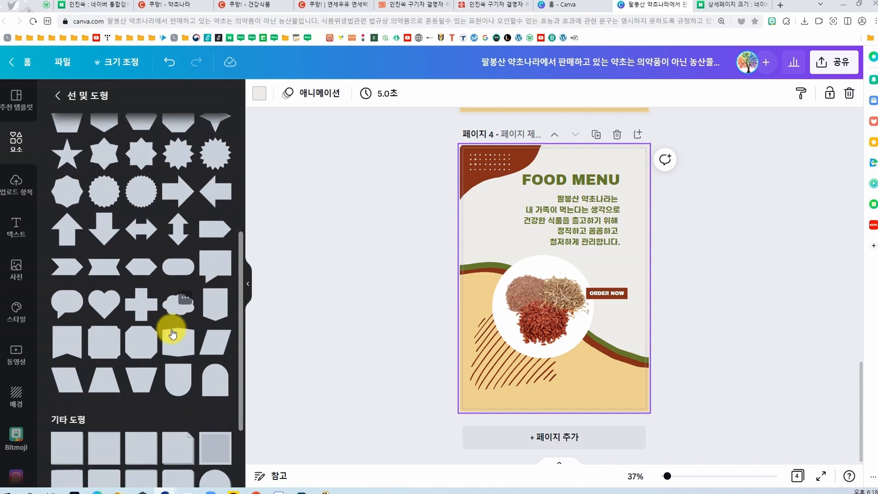
pyautogui.scroll(-3, 172, 333)
pyautogui.click(101, 376)
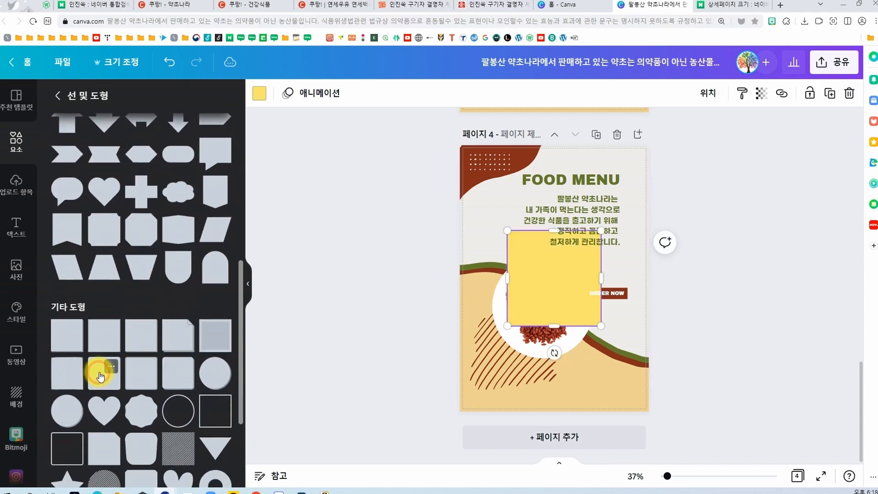
# Step: Color the rounded square white and place it behind the herb photo in place of the white circle
pyautogui.click(260, 95)
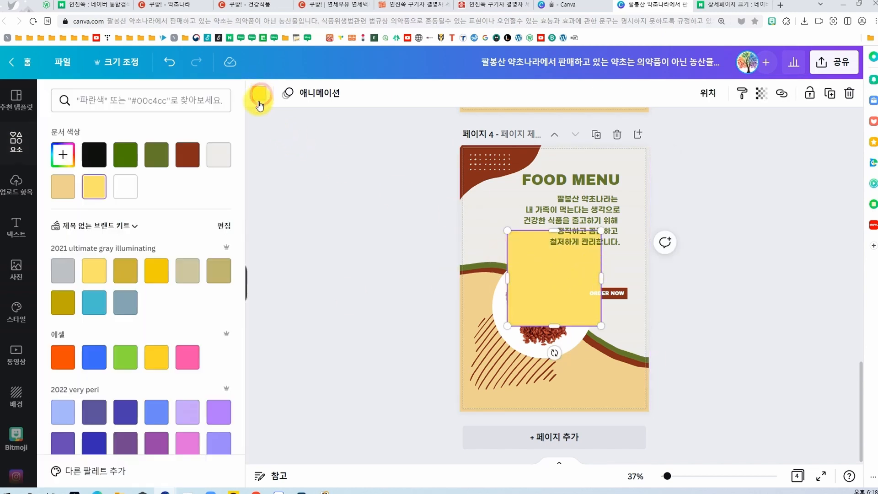
pyautogui.click(128, 189)
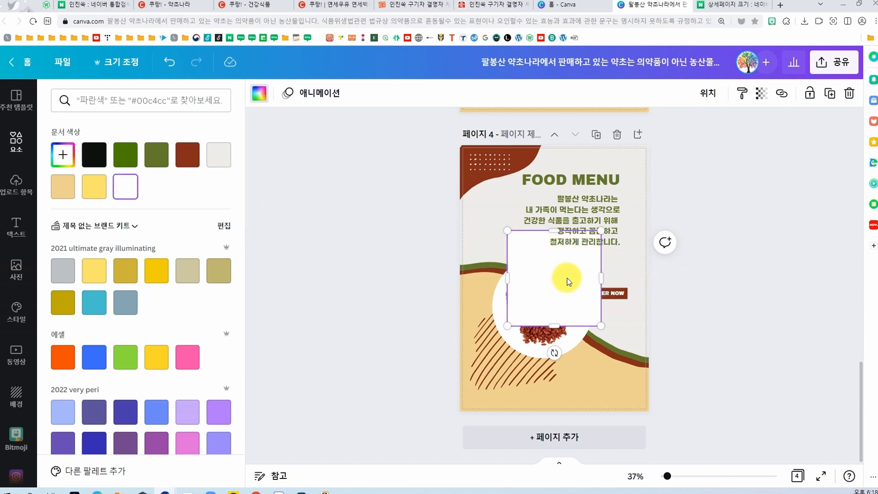
pyautogui.moveTo(567, 278); pyautogui.dragTo(621, 367)
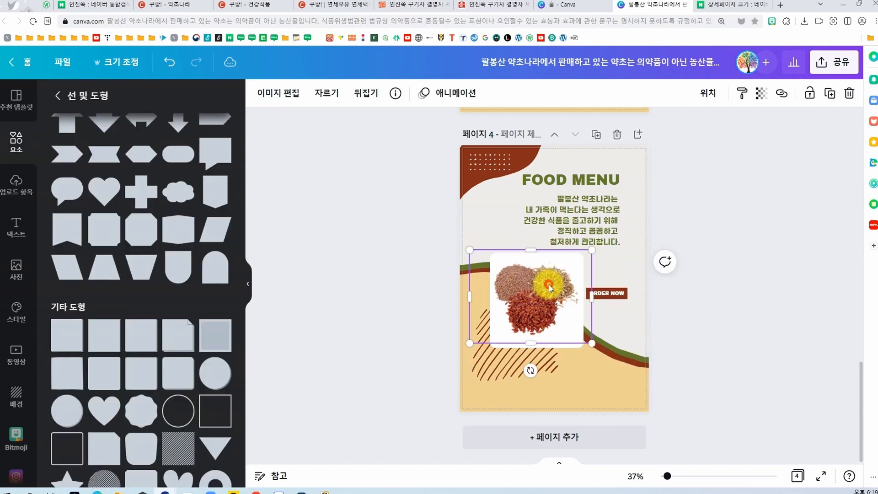
pyautogui.click(706, 323)
# Step: Delete the ORDER NOW text and its brown box from page 4
pyautogui.click(616, 295)
pyautogui.press('Delete')
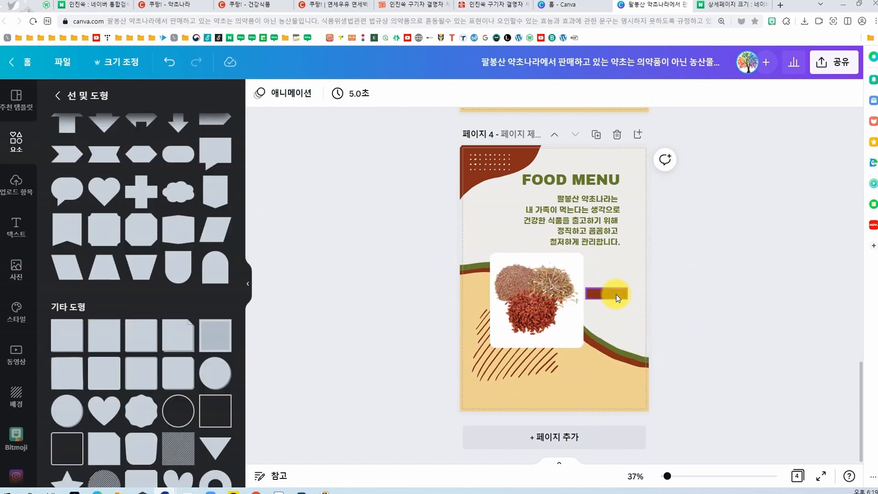
pyautogui.click(543, 284)
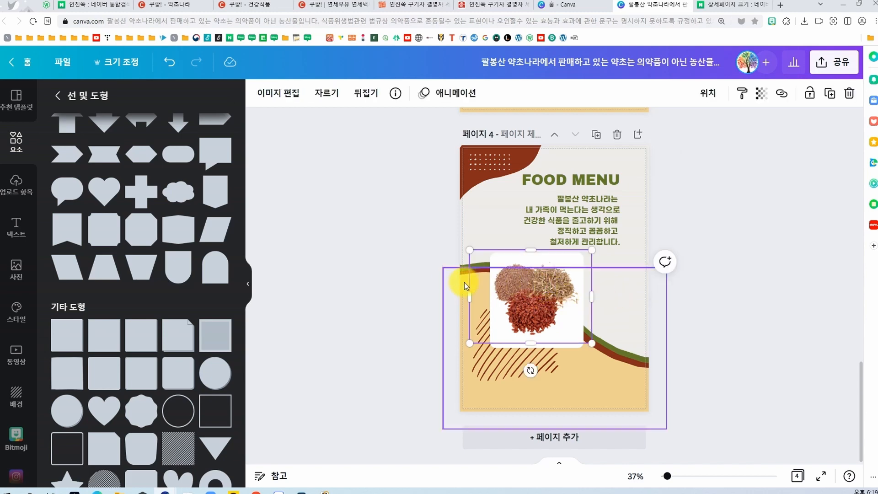
# Step: Replace the stripes with a two-by-two grid of smaller white squares and shrink the herb photo to fit the upper-left one
pyautogui.moveTo(457, 294); pyautogui.dragTo(625, 400)
pyautogui.click(749, 302)
pyautogui.moveTo(565, 314); pyautogui.dragTo(556, 314)
pyautogui.moveTo(574, 349); pyautogui.dragTo(554, 329)
pyautogui.moveTo(518, 299); pyautogui.dragTo(604, 385)
pyautogui.moveTo(627, 388); pyautogui.dragTo(552, 271)
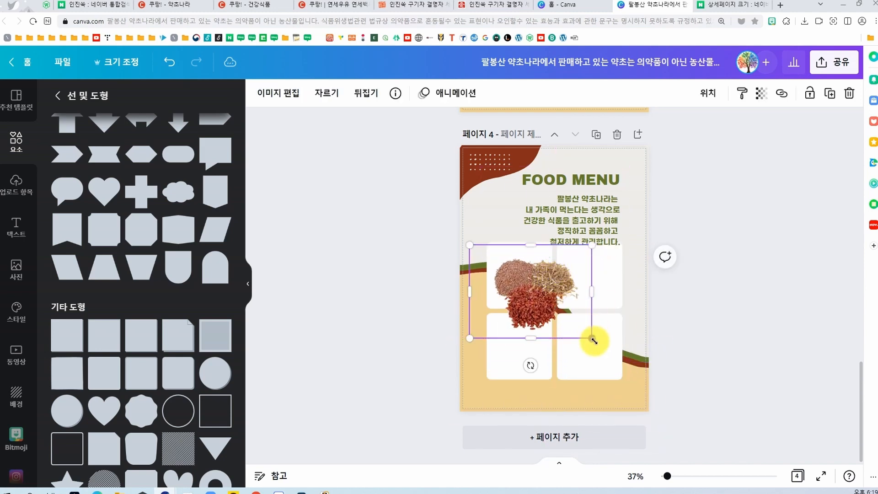
pyautogui.moveTo(592, 339); pyautogui.dragTo(526, 283)
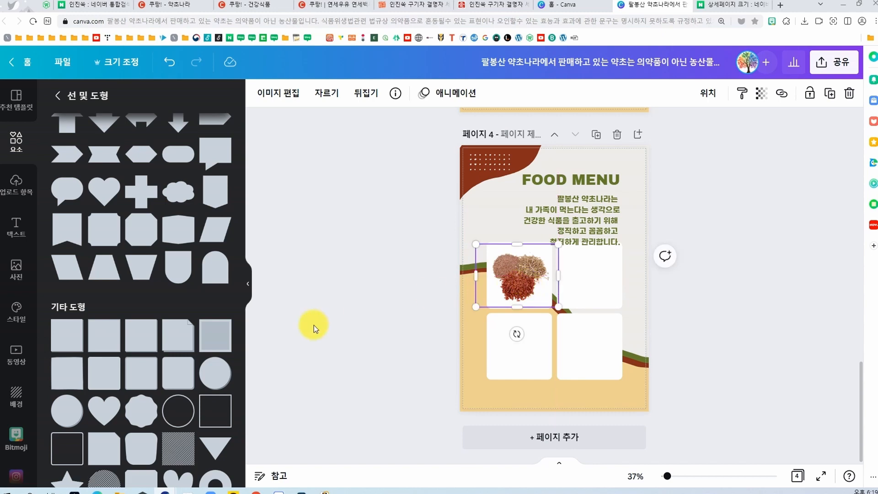
# Step: Add the green herb image 334 to the upper-right white square and 445-removebg-preview to the lower-left one, scaled to fit
pyautogui.moveTo(0, 109); pyautogui.dragTo(85, 101)
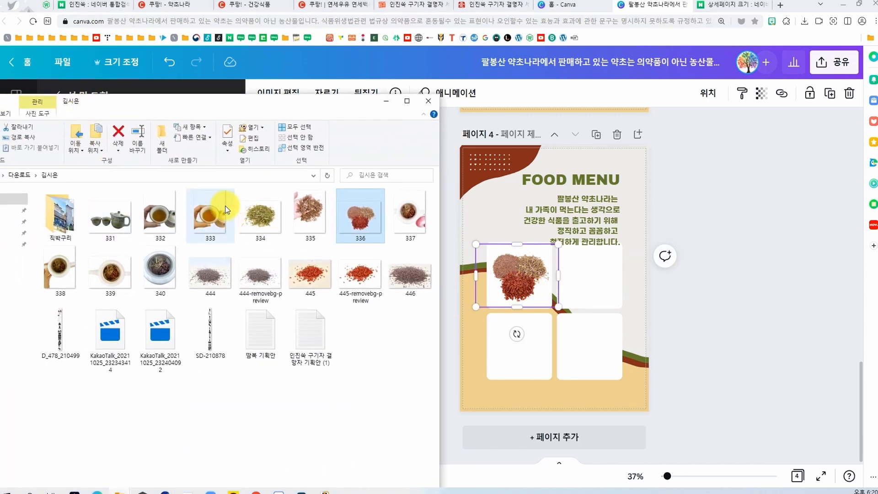
pyautogui.moveTo(264, 213); pyautogui.dragTo(591, 295)
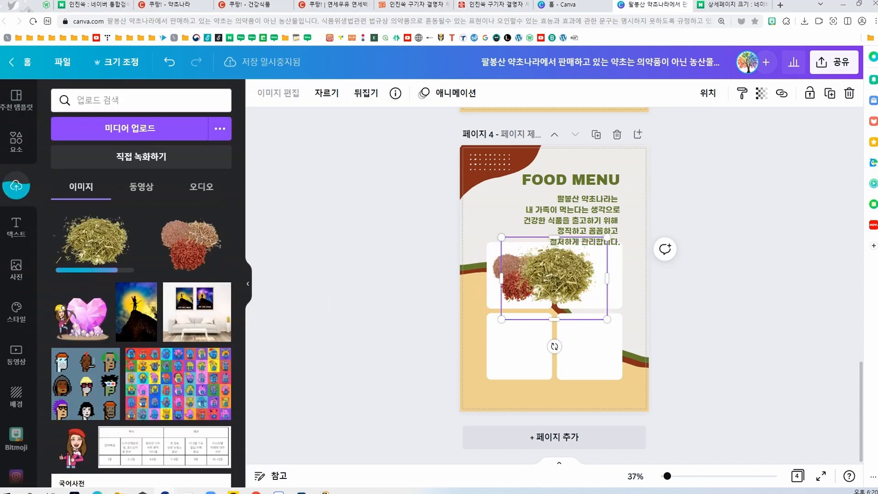
pyautogui.moveTo(363, 270); pyautogui.dragTo(462, 336)
pyautogui.moveTo(463, 336); pyautogui.dragTo(529, 359)
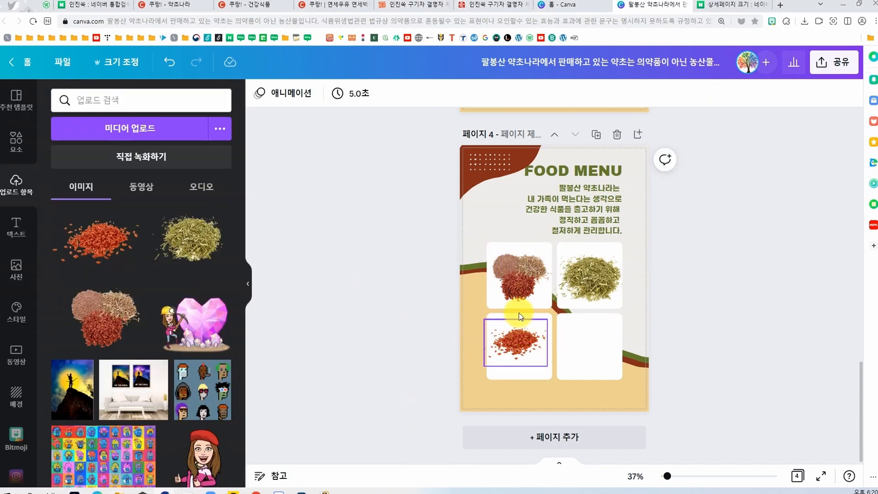
pyautogui.click(583, 364)
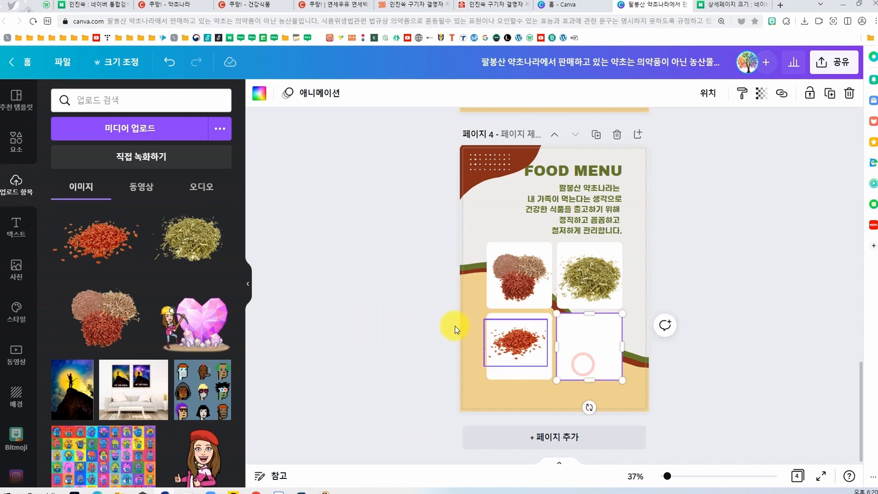
pyautogui.click(11, 140)
pyautogui.scroll(-3, 182, 265)
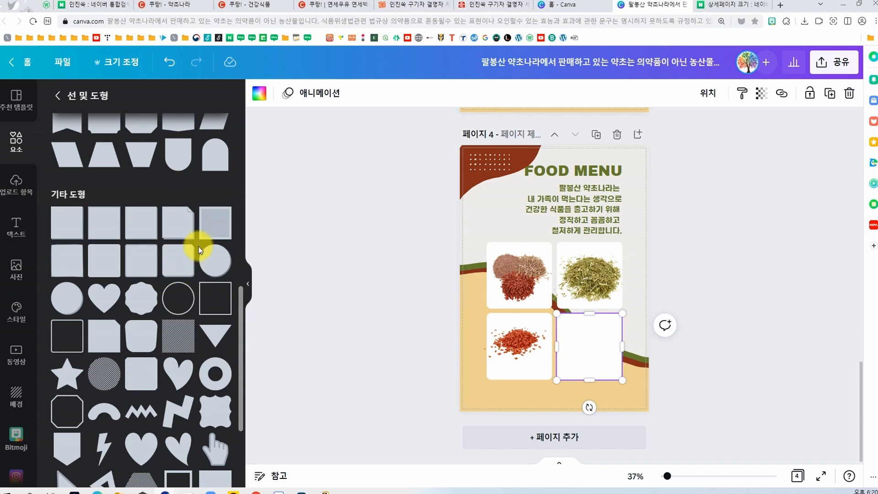
pyautogui.scroll(-3, 127, 315)
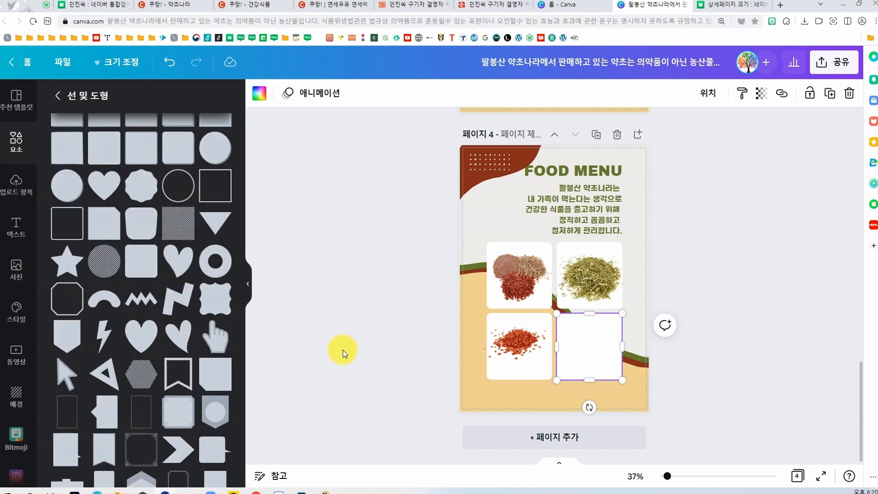
pyautogui.click(396, 390)
# Step: Add the teacup image 332 to page 1, enlarge it and place it over the bowl in the lower part
pyautogui.scroll(15, 767, 308)
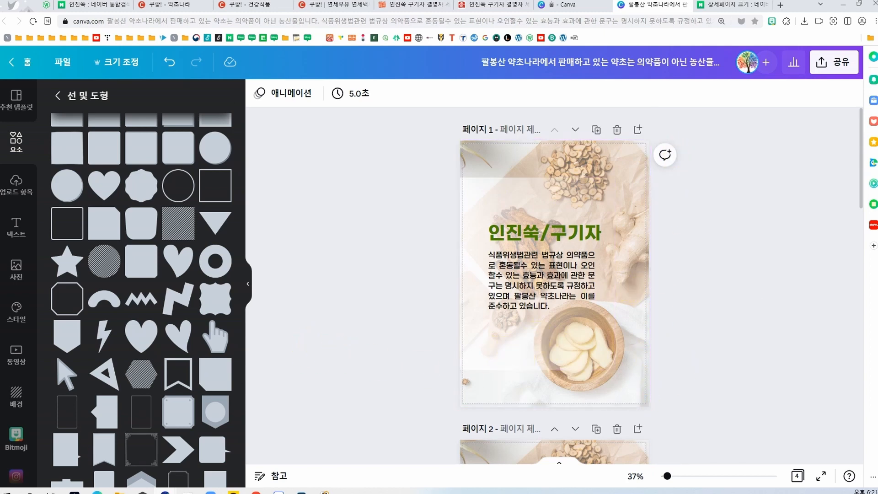
pyautogui.moveTo(160, 207); pyautogui.dragTo(570, 360)
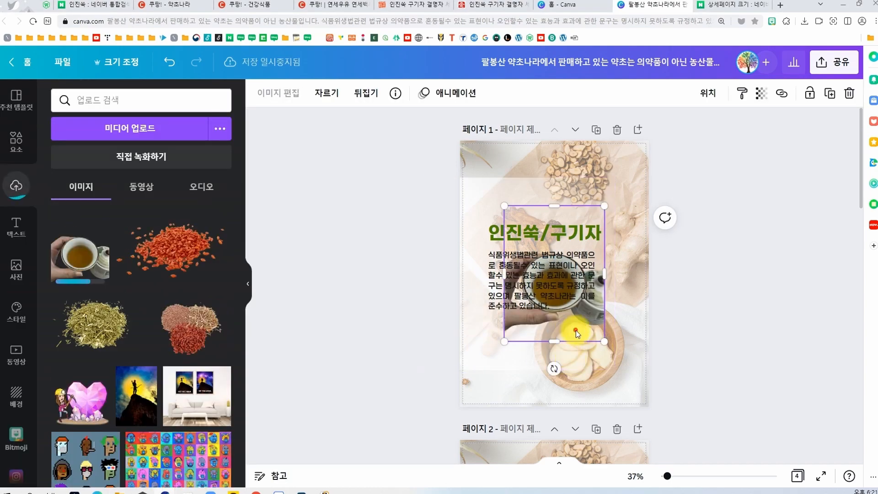
pyautogui.moveTo(575, 330); pyautogui.dragTo(615, 403)
pyautogui.moveTo(542, 278); pyautogui.dragTo(483, 198)
pyautogui.moveTo(521, 377); pyautogui.dragTo(544, 405)
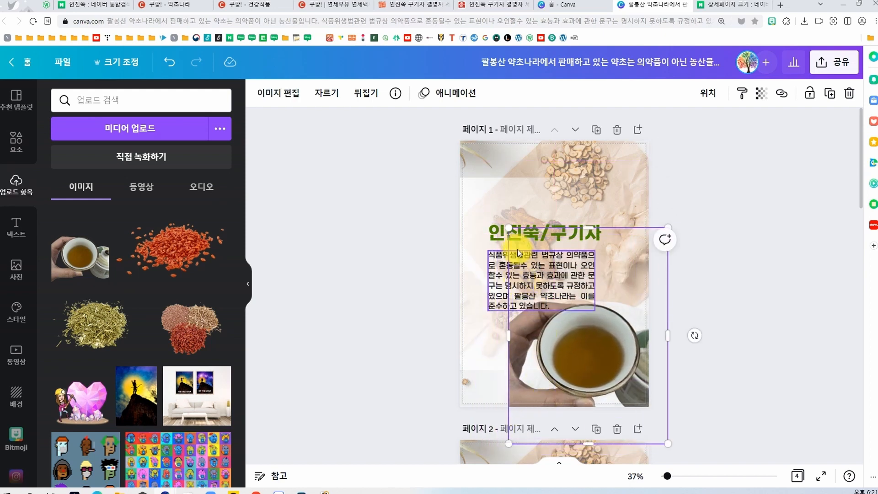
# Step: Move the 인진쑥/구기자 title and its paragraph together higher up on page 1
pyautogui.click(495, 232)
pyautogui.keyDown('shift'); pyautogui.click(499, 279); pyautogui.keyUp('shift')
pyautogui.moveTo(499, 279); pyautogui.dragTo(488, 244)
# Step: Move the teacup photo to page 1's left edge and enlarge it to span the page width
pyautogui.click(553, 334)
pyautogui.moveTo(553, 334); pyautogui.dragTo(503, 337)
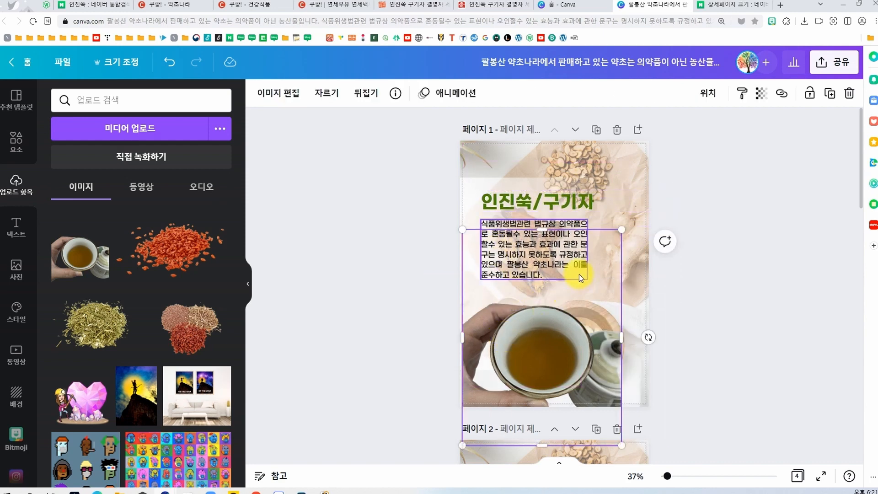
pyautogui.moveTo(623, 227); pyautogui.dragTo(645, 226)
pyautogui.click(703, 355)
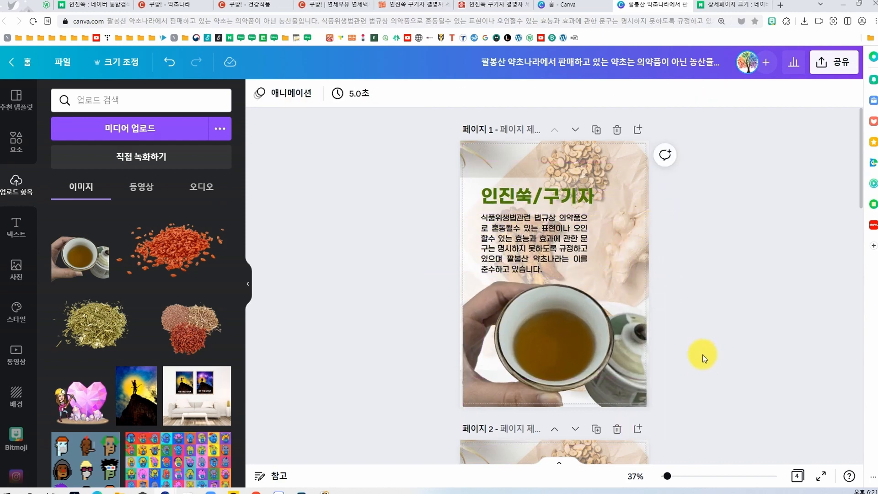
# Step: Set the teacup photo's brightness to 28 and its contrast to 21
pyautogui.scroll(-2, 621, 327)
pyautogui.scroll(-6, 619, 327)
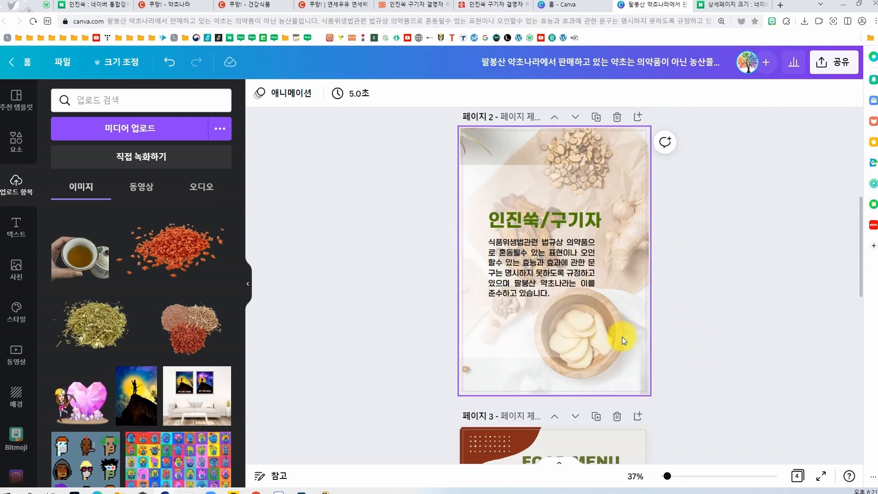
pyautogui.scroll(3, 622, 336)
pyautogui.scroll(3, 622, 340)
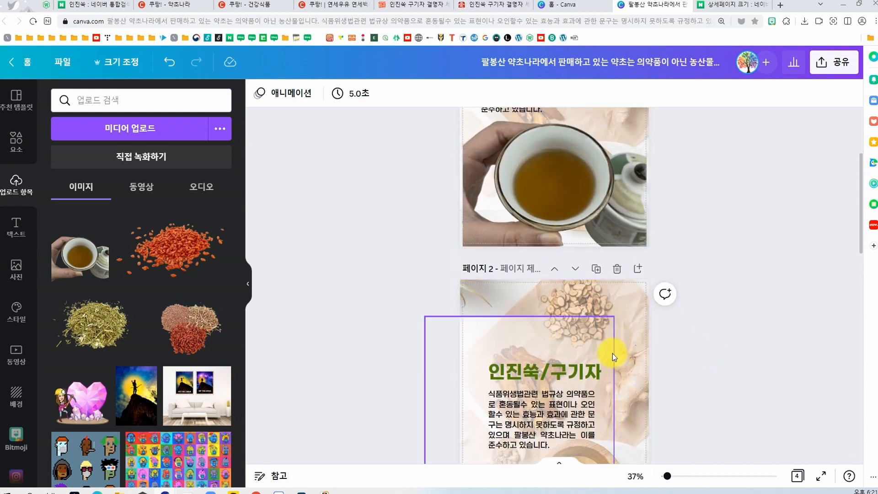
pyautogui.click(549, 309)
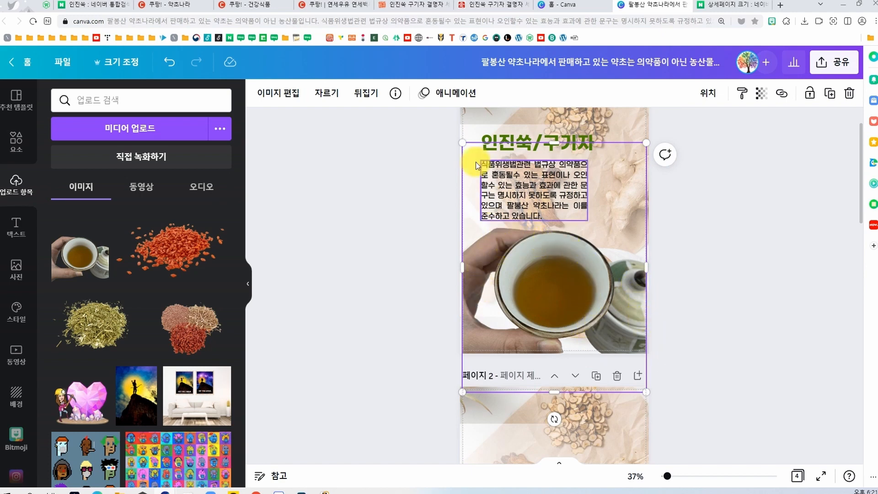
pyautogui.click(278, 94)
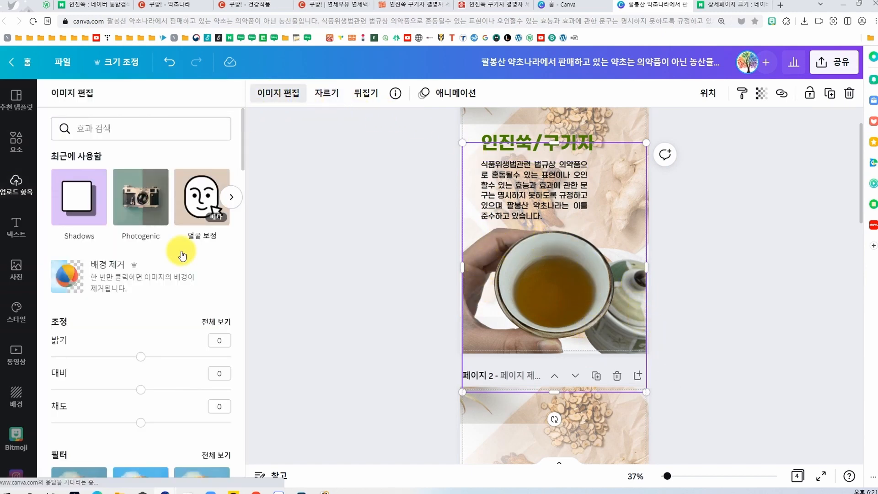
pyautogui.click(216, 329)
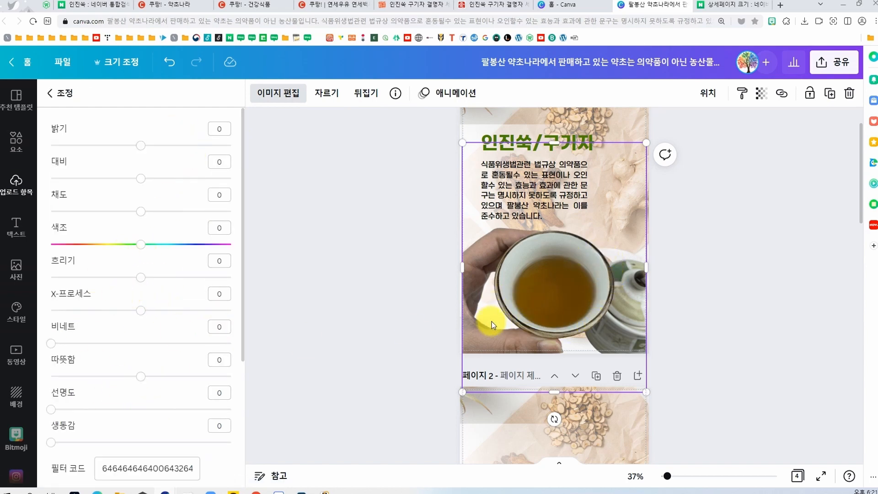
pyautogui.moveTo(144, 149); pyautogui.dragTo(167, 153)
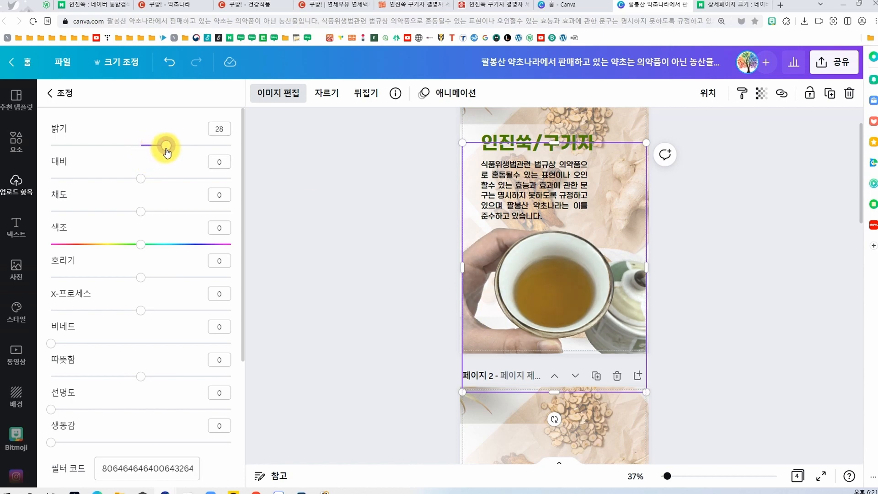
pyautogui.moveTo(142, 184); pyautogui.dragTo(157, 184)
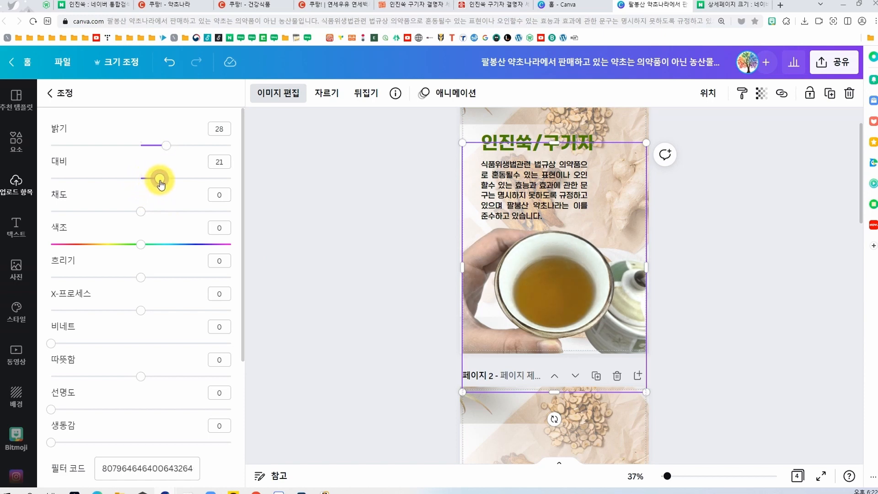
pyautogui.click(389, 310)
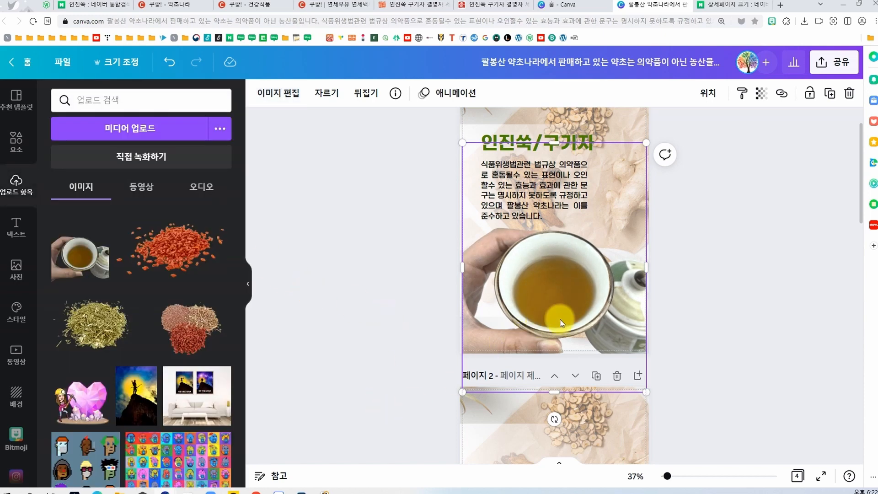
pyautogui.click(712, 352)
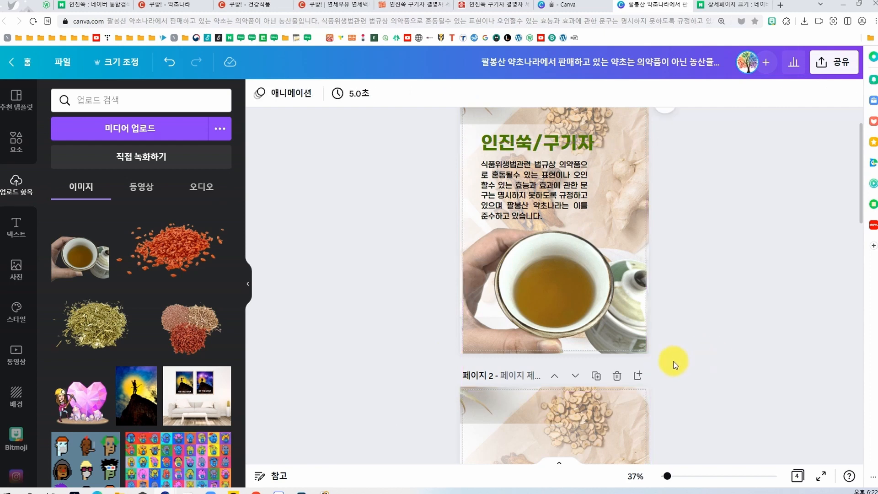
# Step: Switch to File Explorer and look through the photos in the 직박구리 folder
pyautogui.scroll(-10, 673, 359)
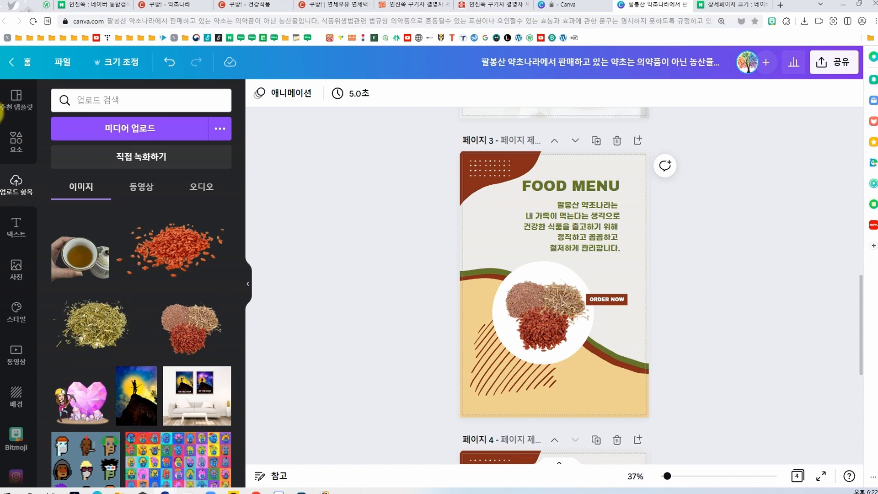
pyautogui.click(120, 493)
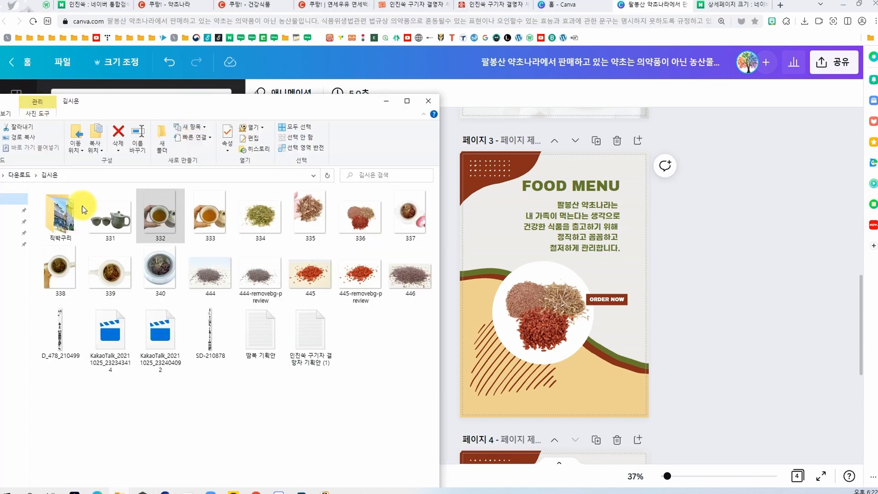
pyautogui.click(62, 208)
pyautogui.doubleClick(62, 208)
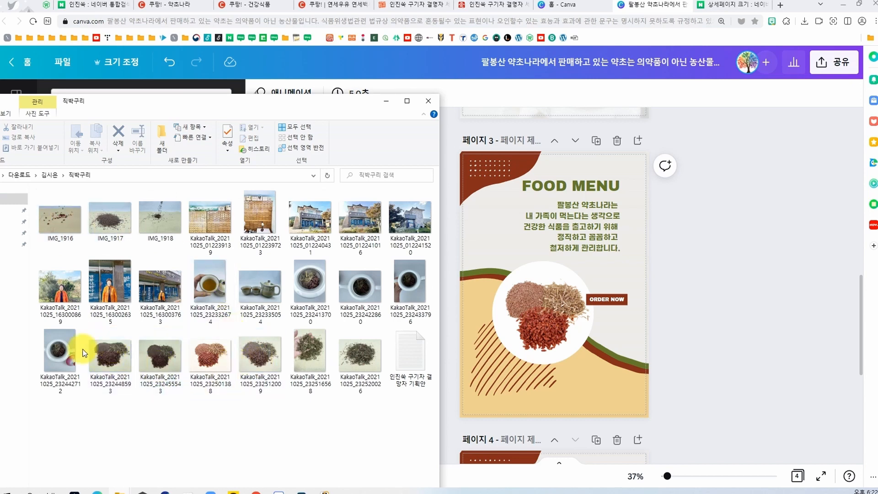
pyautogui.click(522, 298)
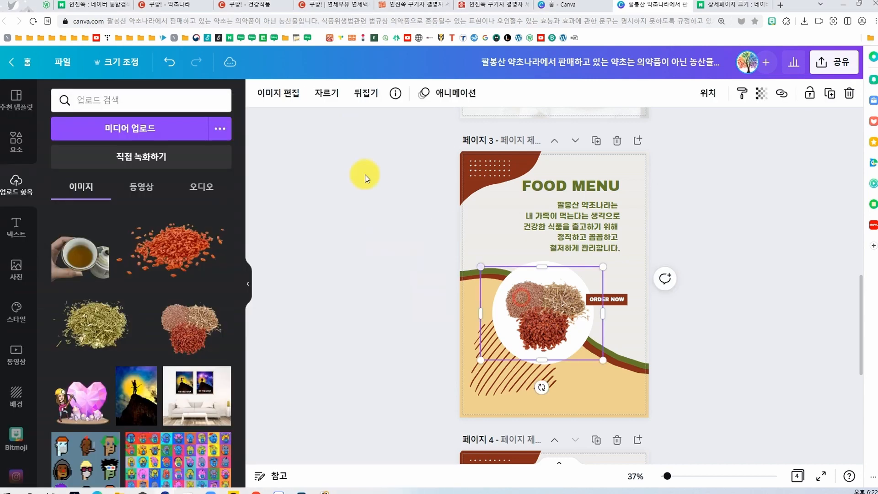
pyautogui.click(283, 94)
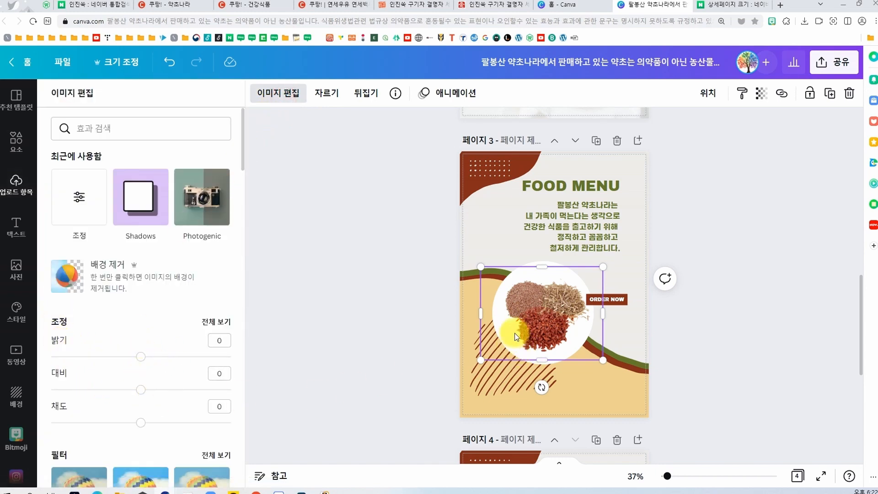
pyautogui.click(720, 332)
pyautogui.click(697, 346)
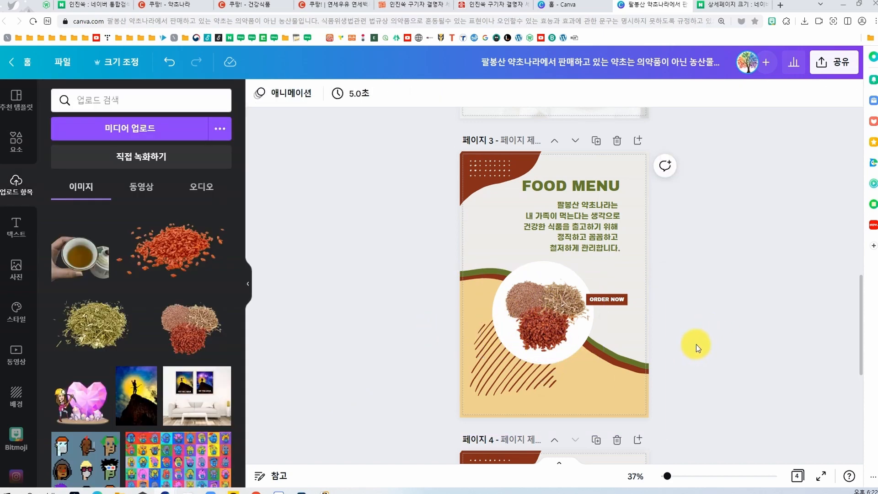
# Step: Add a blank page after page 4 and apply the 활어회 sashimi template from the 건강식품 results to it
pyautogui.scroll(-5, 696, 343)
pyautogui.scroll(-2, 696, 344)
pyautogui.scroll(15, 696, 344)
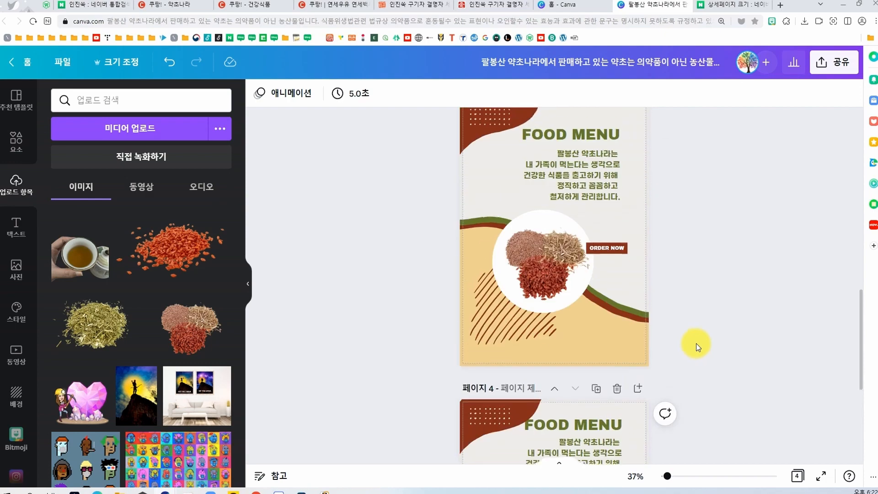
pyautogui.scroll(4, 692, 343)
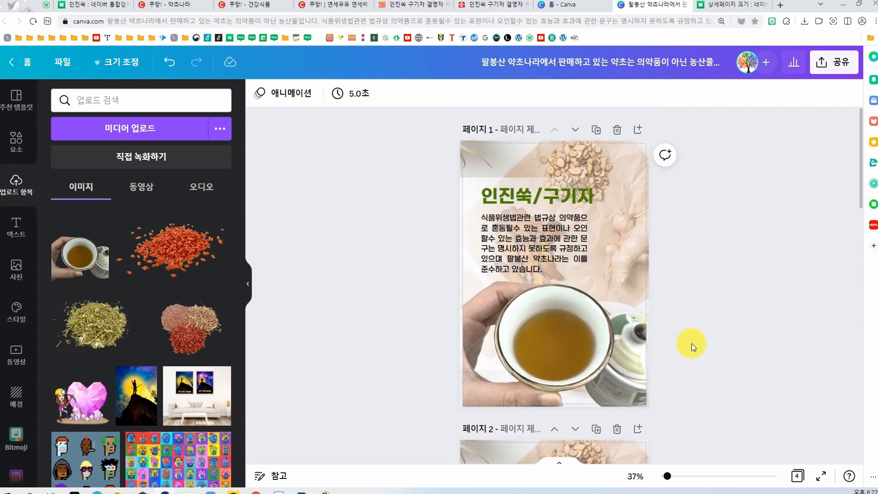
pyautogui.scroll(-6, 443, 381)
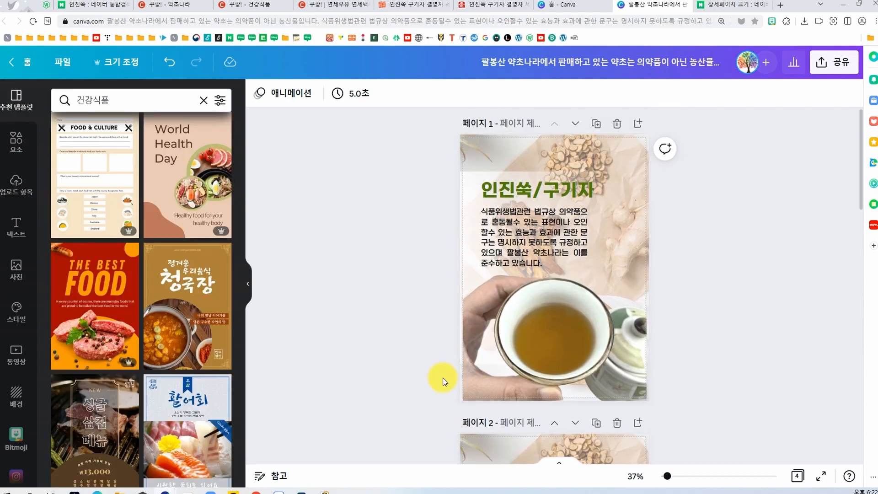
pyautogui.scroll(-3, 443, 381)
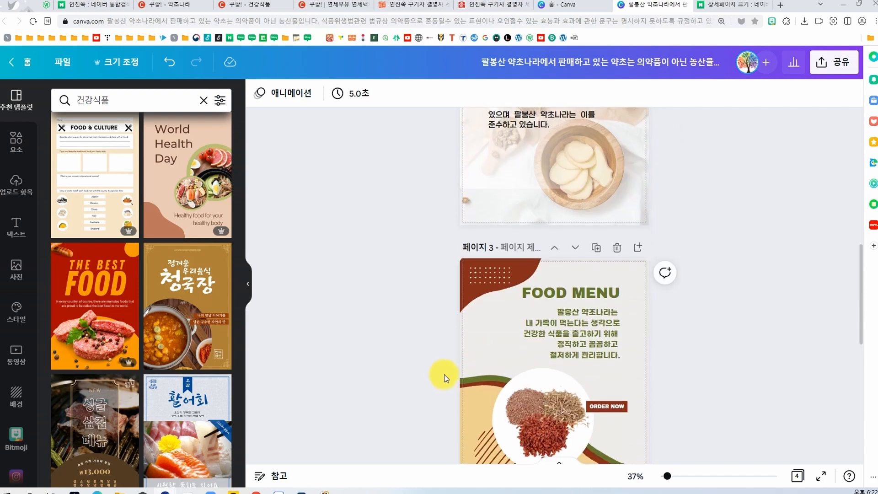
pyautogui.scroll(-9, 455, 368)
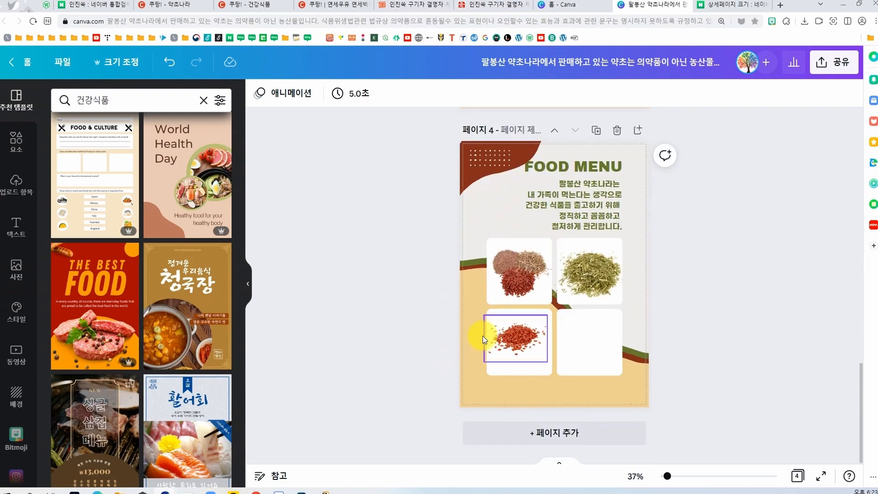
pyautogui.click(644, 132)
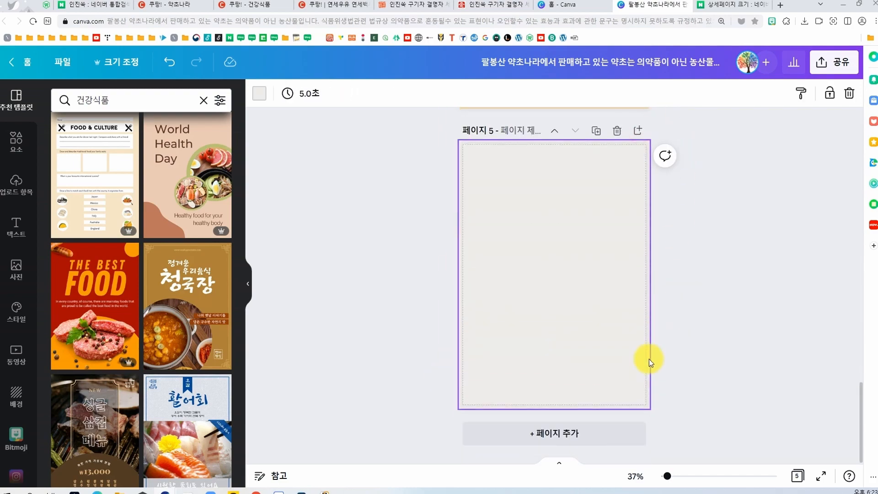
pyautogui.scroll(-5, 186, 349)
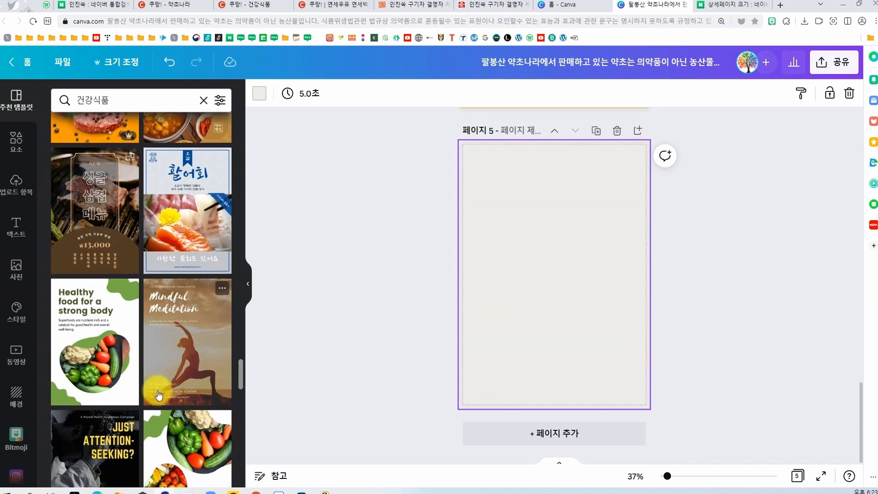
pyautogui.click(162, 209)
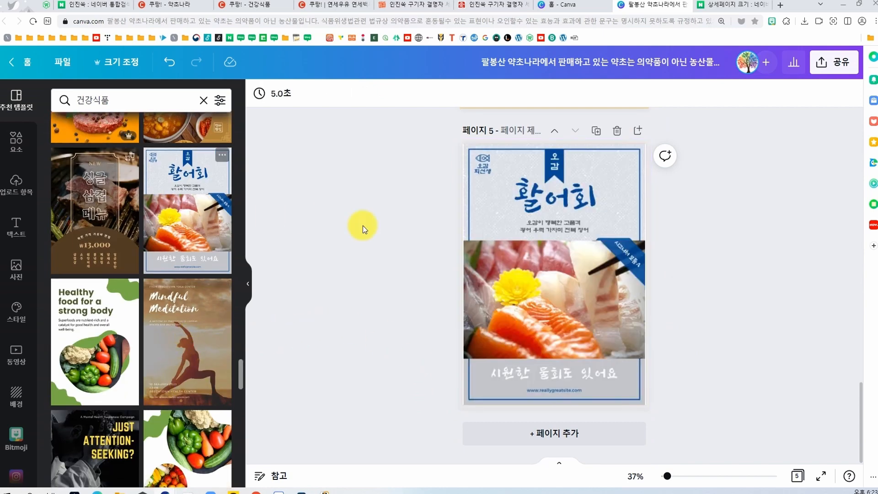
pyautogui.click(385, 278)
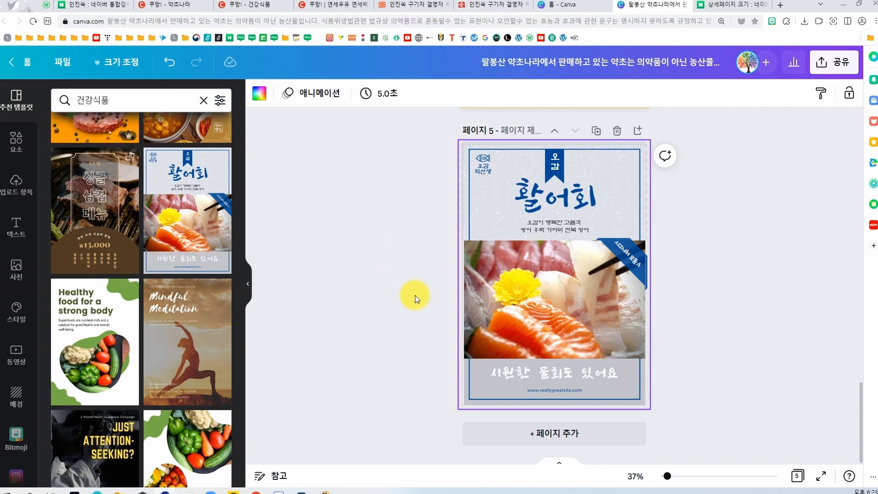
# Step: Replace page 5's sashimi photo with the teapot and two teacups photo from the 직박구리 folder, filling the same frame
pyautogui.click(483, 167)
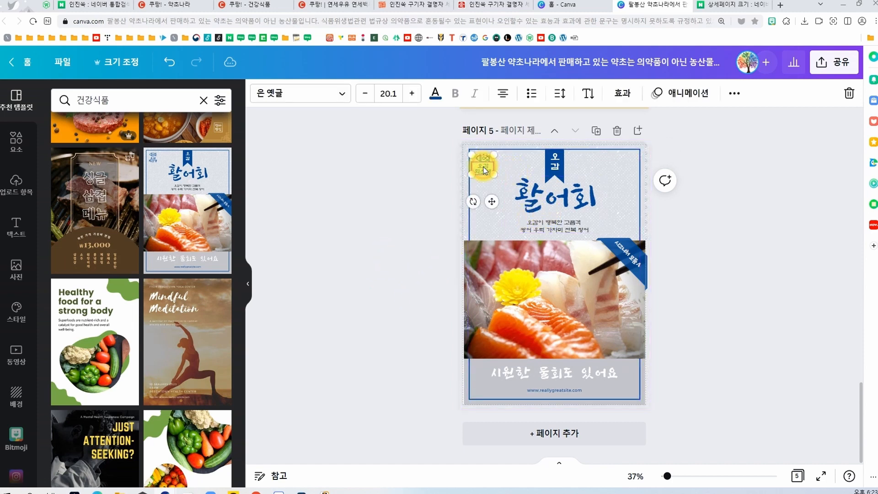
pyautogui.click(437, 302)
pyautogui.click(539, 304)
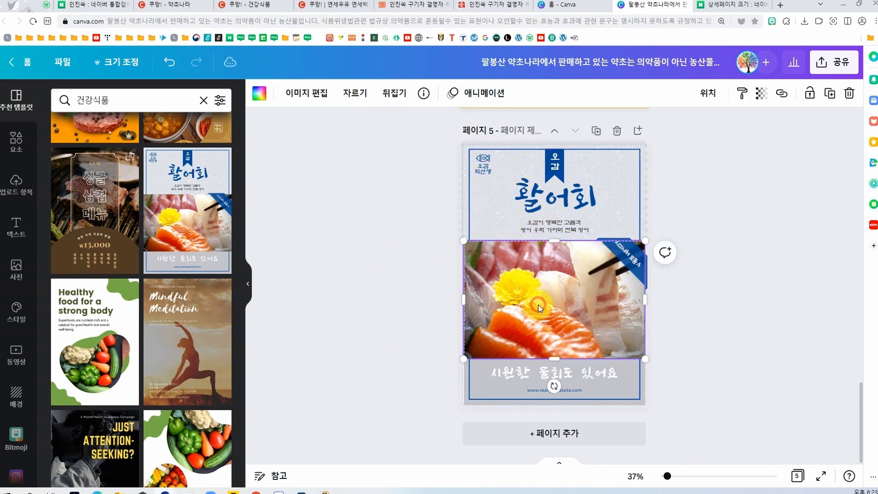
pyautogui.hotkey('alt', 'Tab')
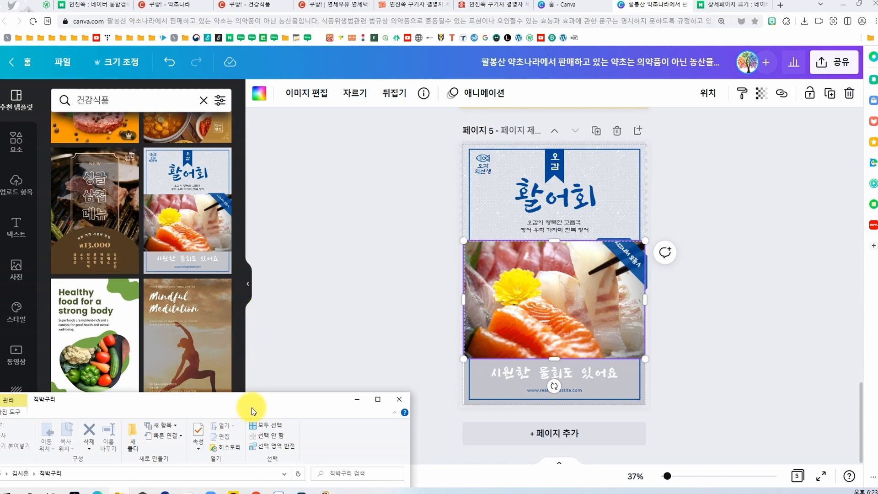
pyautogui.moveTo(288, 410); pyautogui.dragTo(288, 401)
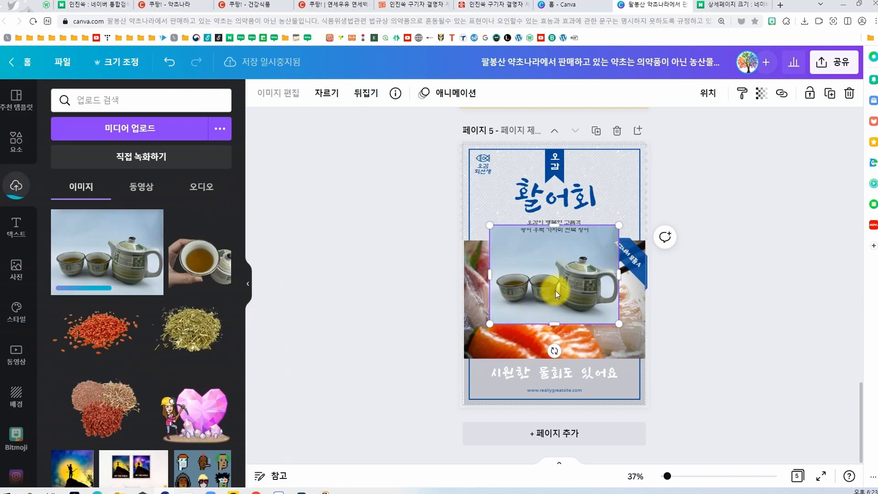
pyautogui.moveTo(555, 290); pyautogui.dragTo(545, 306)
pyautogui.click(693, 314)
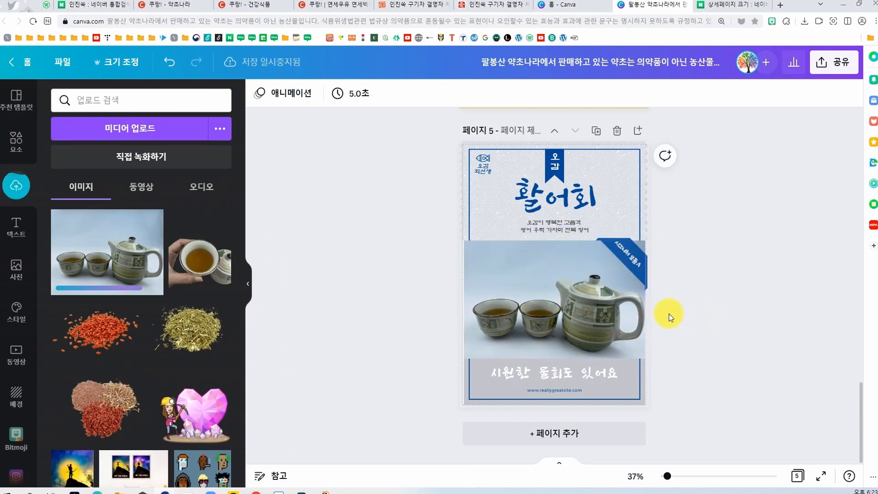
# Step: Raise the brightness and contrast of the teapot photo on page 5
pyautogui.click(547, 227)
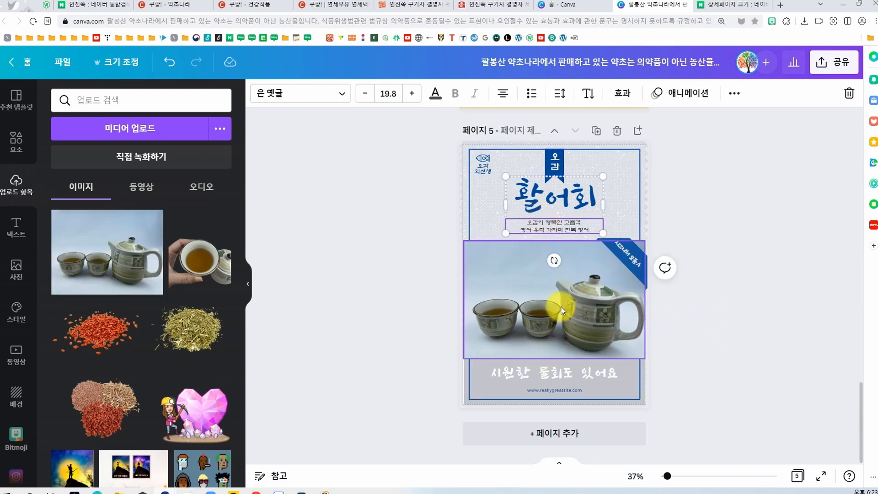
pyautogui.click(731, 328)
pyautogui.click(585, 330)
pyautogui.hotkey('ctrl', '+')
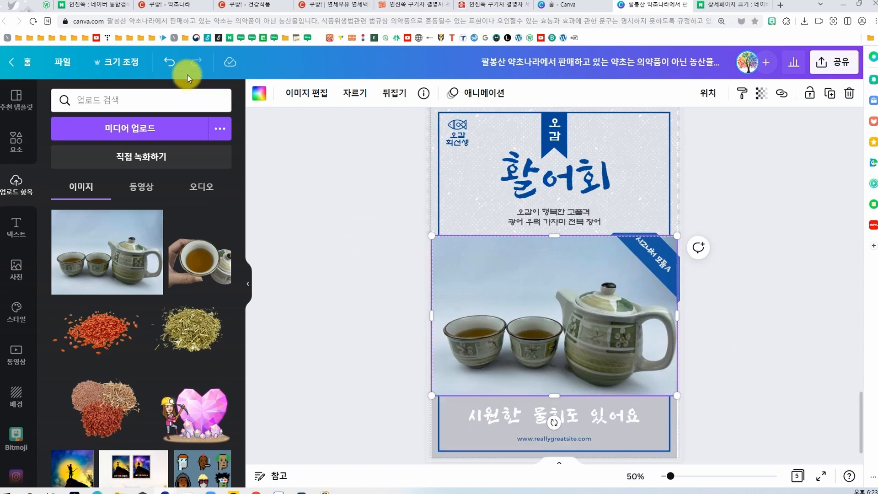
pyautogui.click(295, 93)
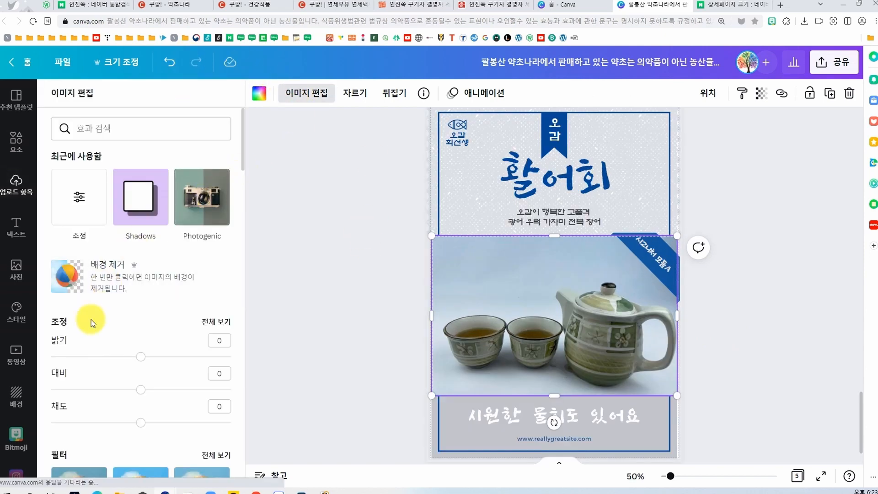
pyautogui.moveTo(142, 357); pyautogui.dragTo(171, 361)
pyautogui.moveTo(141, 390); pyautogui.dragTo(164, 361)
pyautogui.click(333, 358)
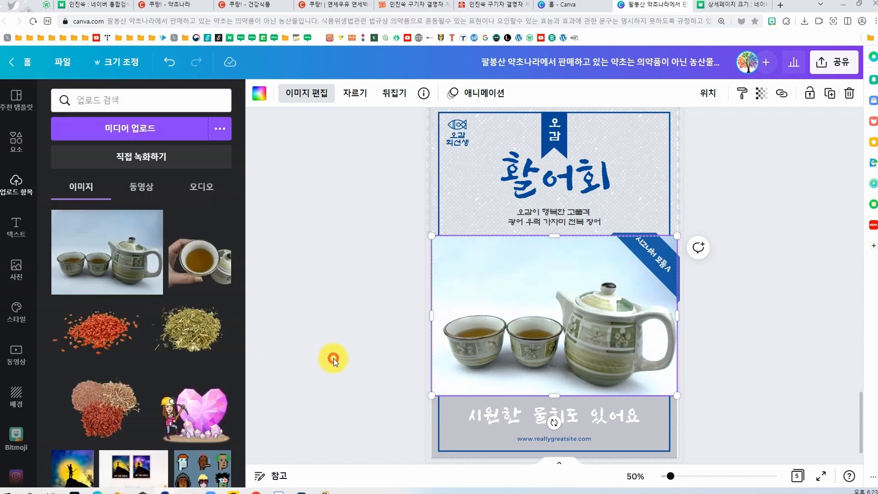
# Step: Remove the grey textured panel behind the 활어회 title on page 5 and apply the misty mountain landscape as the background
pyautogui.scroll(2, 473, 403)
pyautogui.click(440, 214)
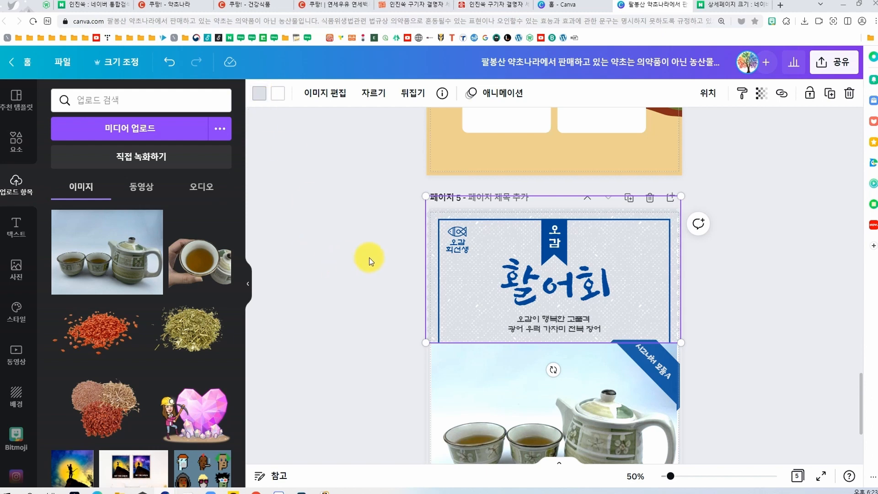
pyautogui.scroll(-2, 368, 260)
pyautogui.click(18, 386)
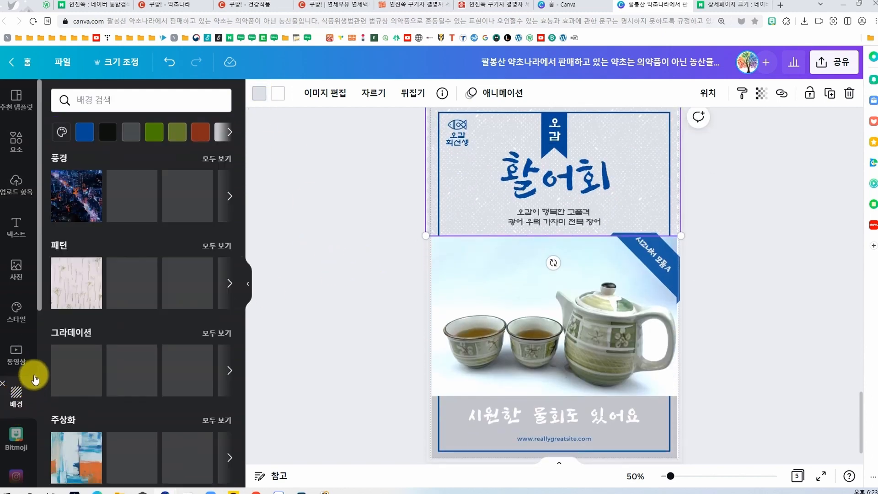
pyautogui.moveTo(180, 284); pyautogui.dragTo(639, 334)
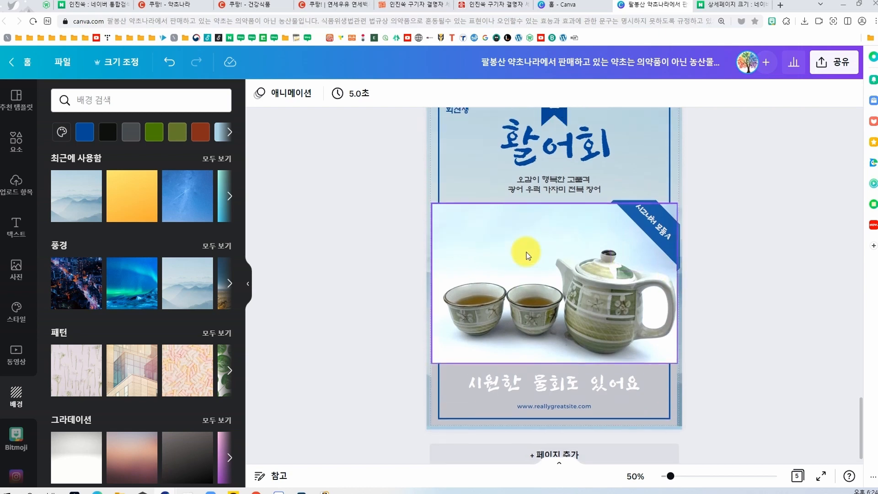
# Step: Find the white marble texture among the background images and apply it as page 5's background
pyautogui.scroll(3, 512, 259)
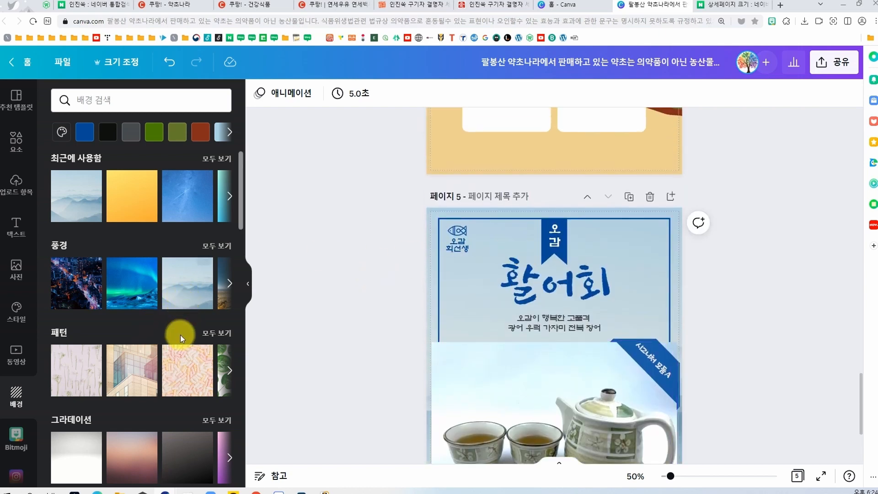
pyautogui.scroll(-5, 182, 336)
pyautogui.scroll(-6, 183, 339)
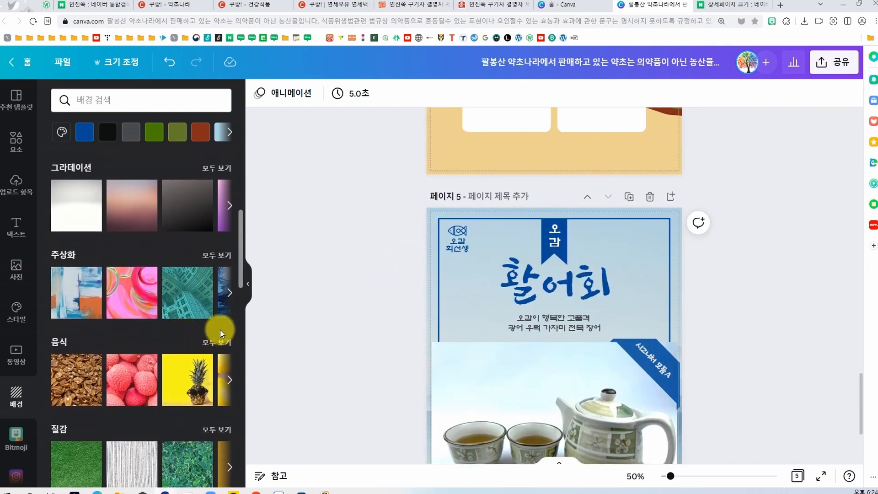
pyautogui.scroll(-2, 186, 344)
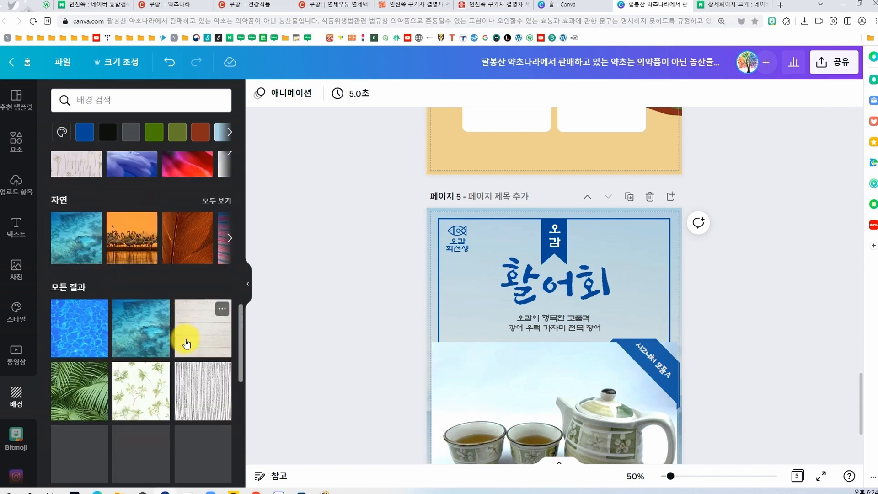
pyautogui.moveTo(151, 458); pyautogui.dragTo(449, 241)
pyautogui.scroll(-3, 633, 358)
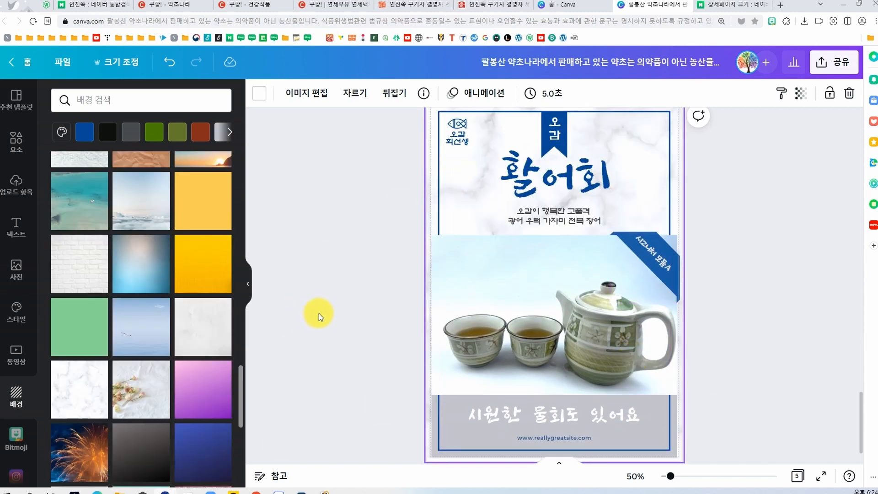
# Step: Try deleting the grey panel behind the caption below page 5's teapot photo
pyautogui.click(338, 318)
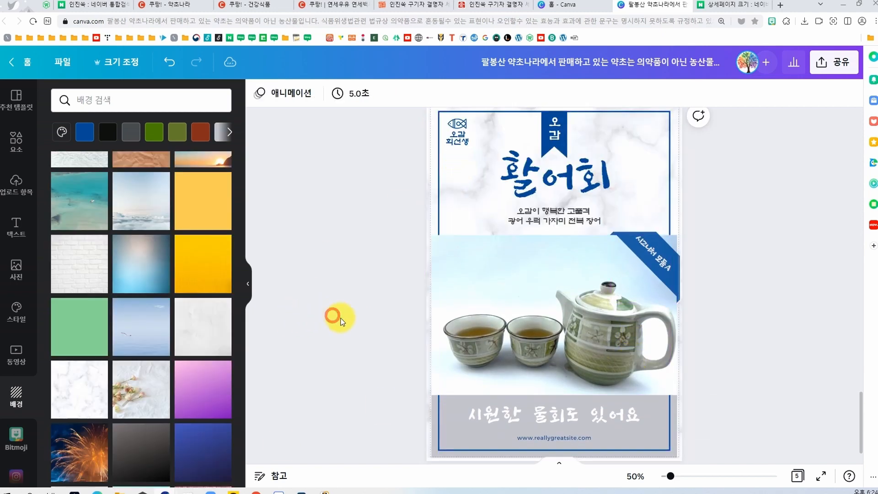
pyautogui.click(439, 452)
pyautogui.click(441, 452)
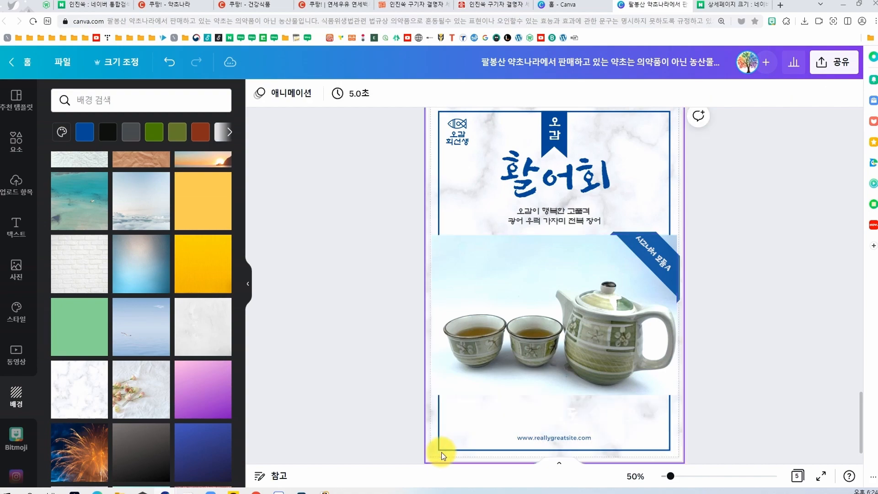
# Step: Review the earlier pages and replace the caption below page 5's teapot photo with 약초나라가 드리는 자연의 선물
pyautogui.scroll(5, 631, 311)
pyautogui.scroll(10, 638, 342)
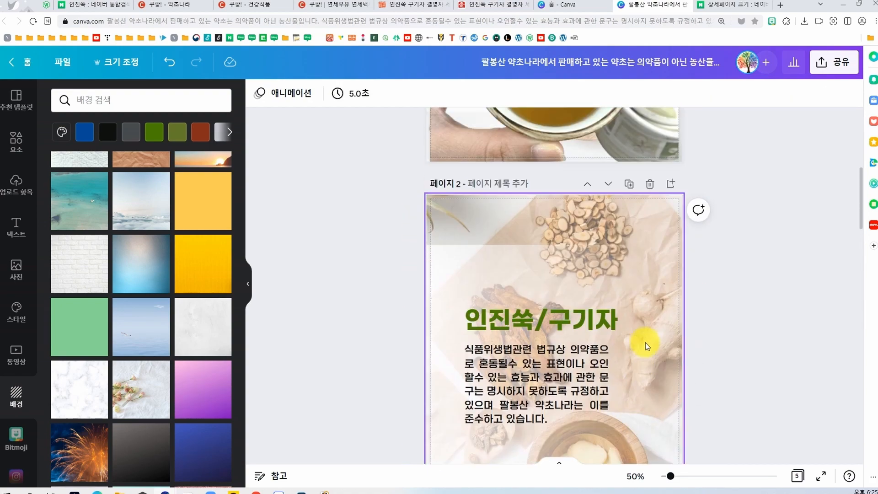
pyautogui.scroll(-10, 549, 300)
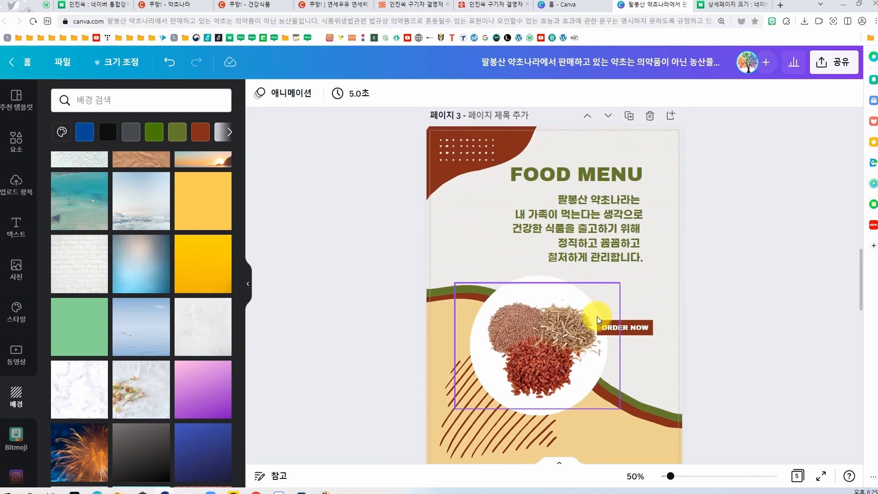
pyautogui.scroll(-4, 598, 320)
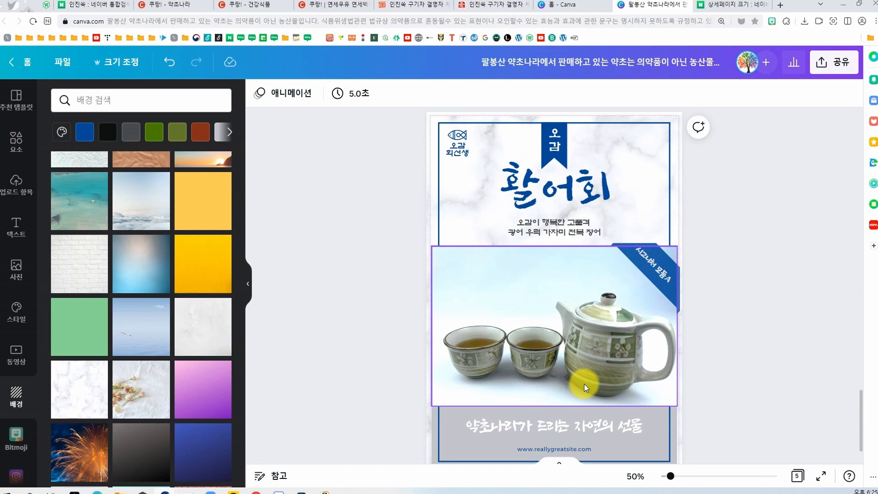
pyautogui.scroll(-1, 573, 348)
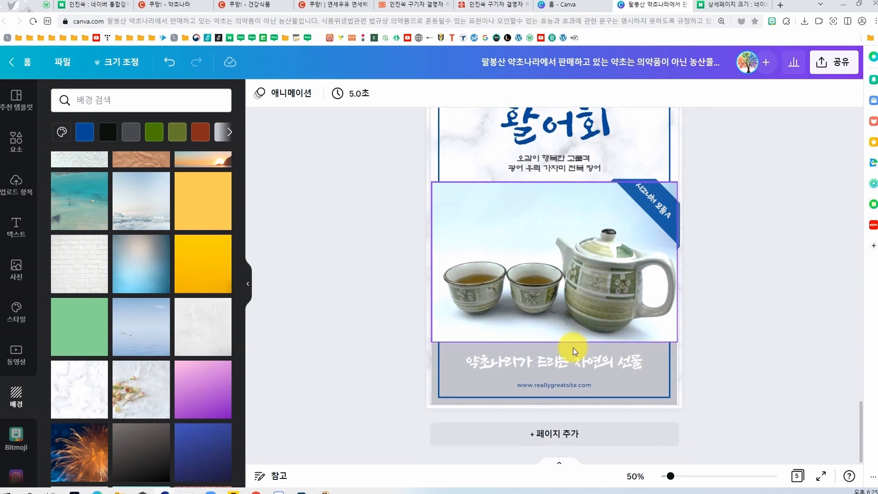
# Step: Switch to the 화장품 design and add a new page to it
pyautogui.click(669, 122)
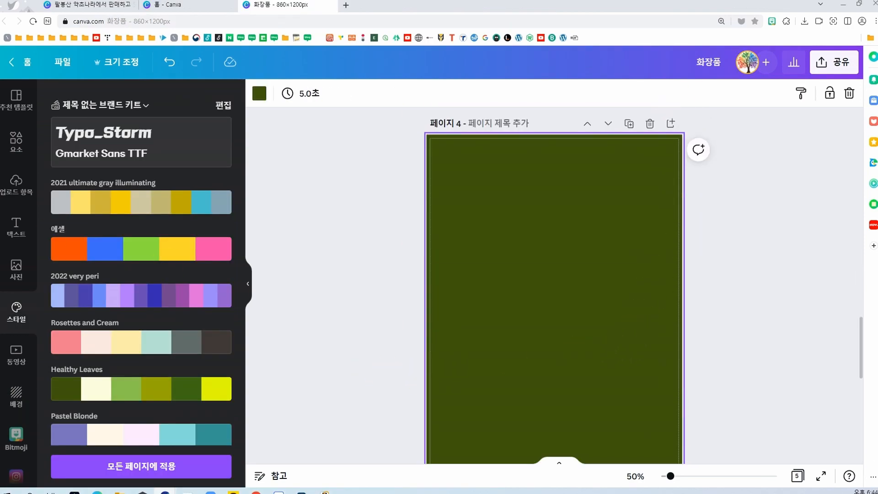
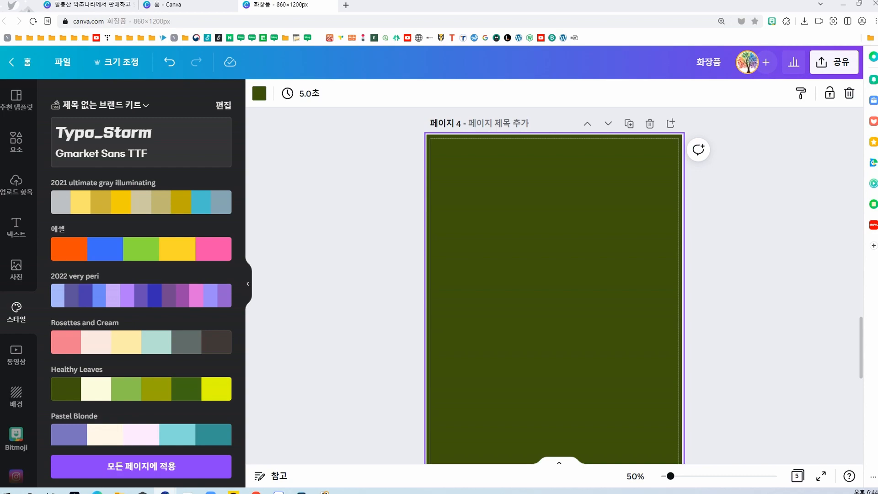
# Step: Switch to the Coupang 연세백세생식 product page and examine its detail images down to the colour-coded ingredient pouch graphic
pyautogui.moveTo(1, 88); pyautogui.dragTo(515, 51)
pyautogui.scroll(10, 492, 293)
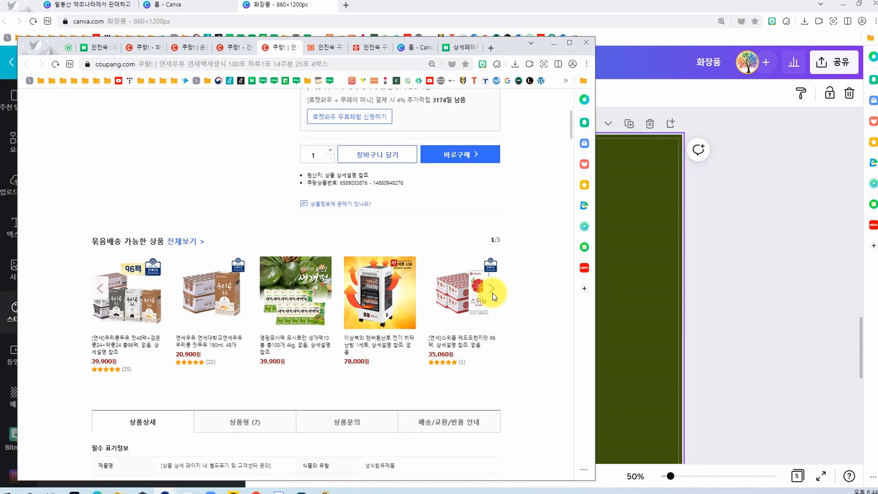
pyautogui.scroll(6, 493, 292)
pyautogui.scroll(-13, 492, 293)
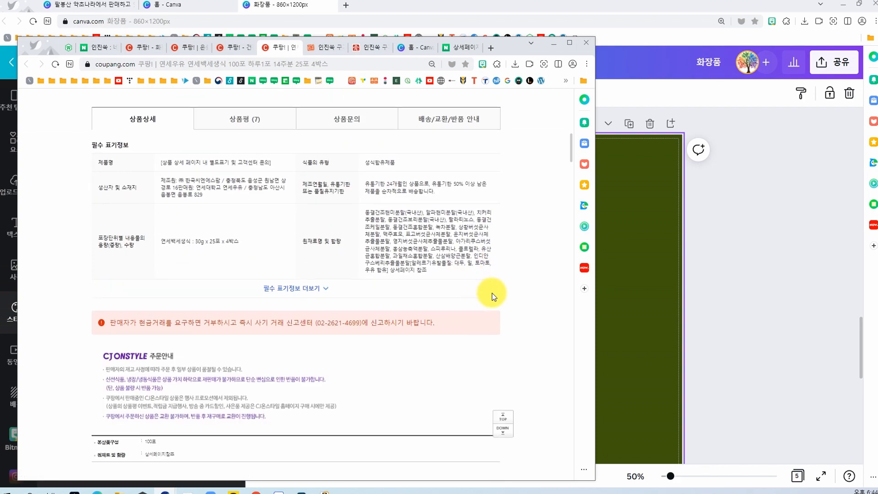
pyautogui.scroll(-11, 492, 293)
pyautogui.scroll(6, 492, 293)
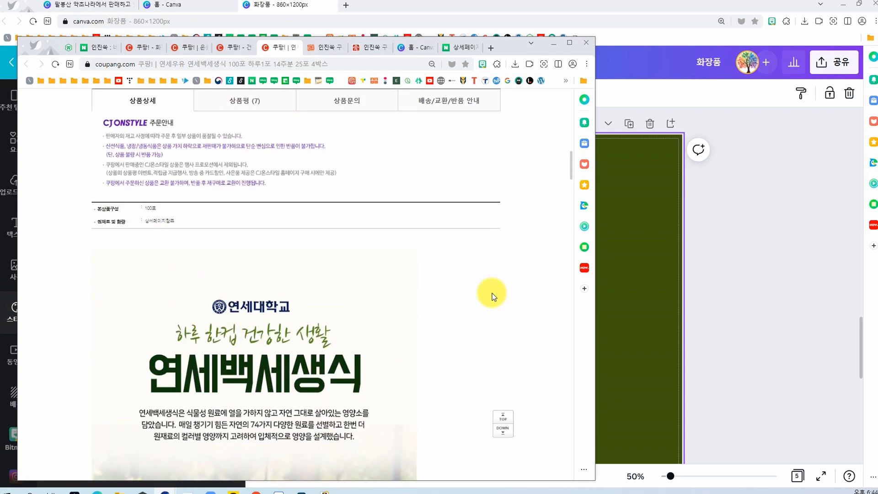
pyautogui.scroll(-7, 493, 293)
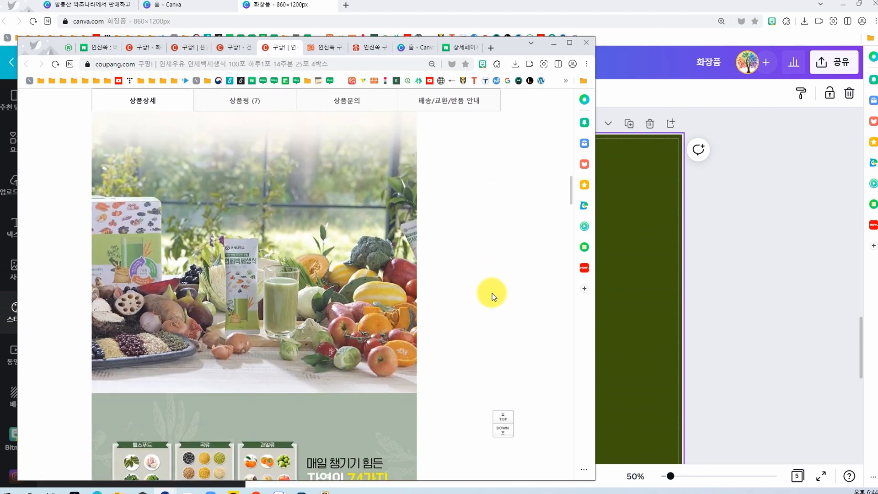
pyautogui.scroll(-10, 492, 293)
pyautogui.scroll(1, 492, 293)
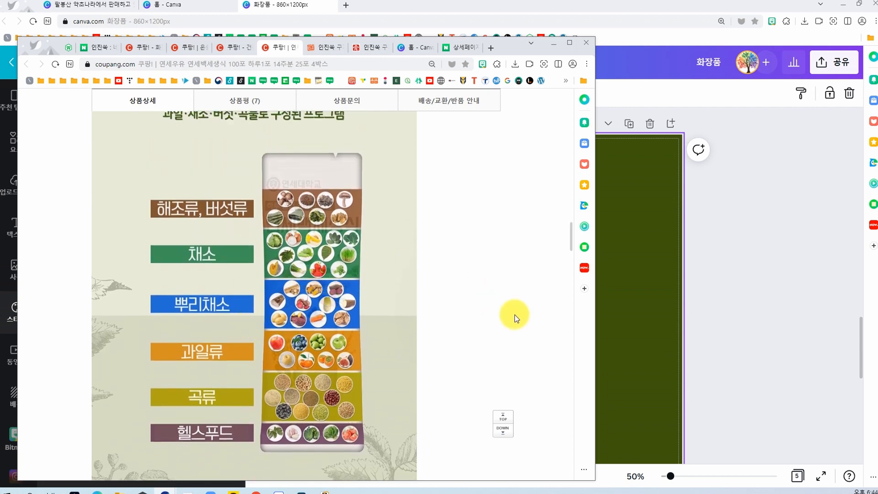
pyautogui.scroll(-1, 514, 315)
pyautogui.scroll(1, 513, 317)
# Step: Capture the ingredient pouch graphic from the Coupang page and paste it onto page 4 of the 화장품 design
pyautogui.moveTo(512, 48); pyautogui.dragTo(483, 16)
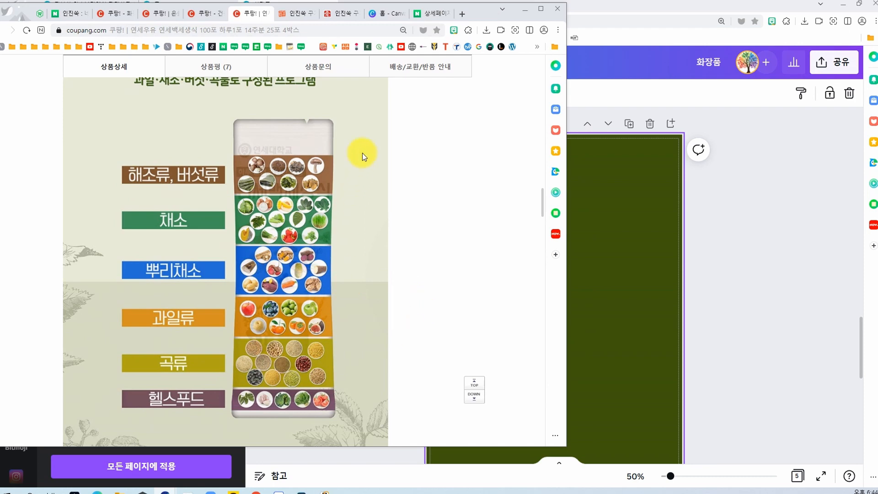
pyautogui.press('super+shift+s')
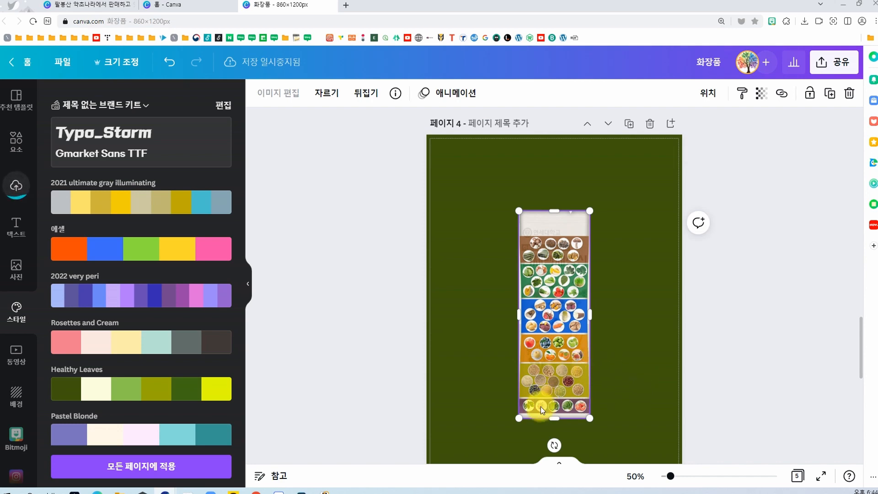
pyautogui.click(756, 353)
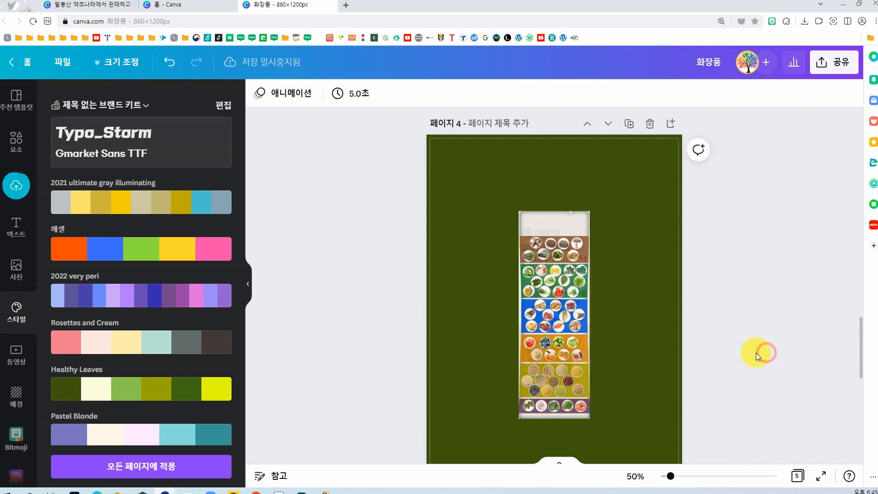
# Step: Remove the background from the pasted ingredient pouch image
pyautogui.click(568, 354)
pyautogui.click(278, 93)
pyautogui.click(137, 285)
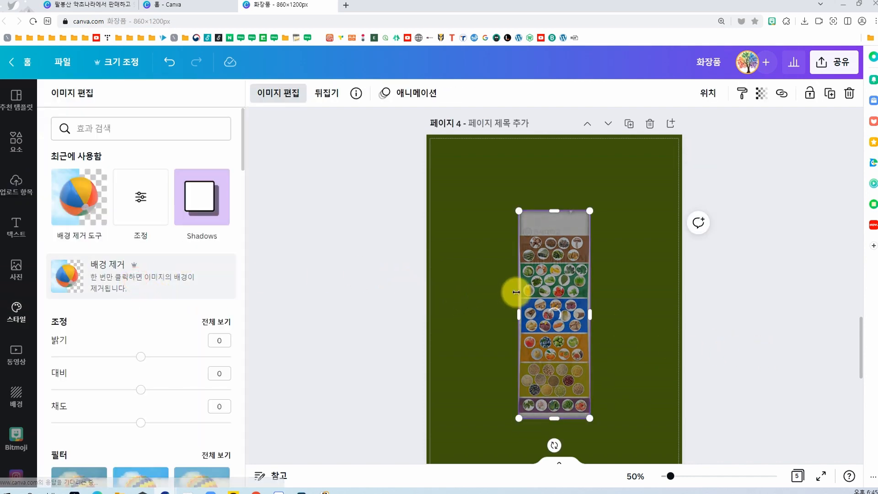
pyautogui.click(319, 220)
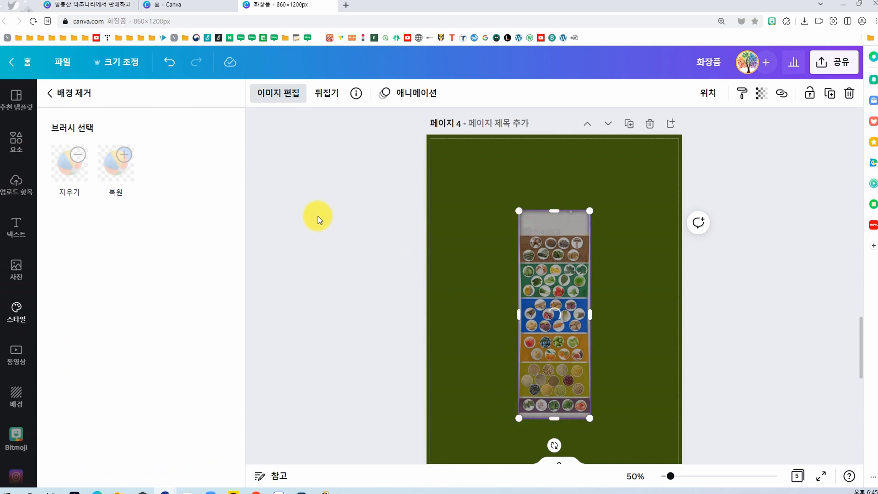
# Step: Move the pouch image to the right half of page 4 and clear the page's dark green background
pyautogui.moveTo(543, 332); pyautogui.dragTo(588, 353)
pyautogui.click(499, 340)
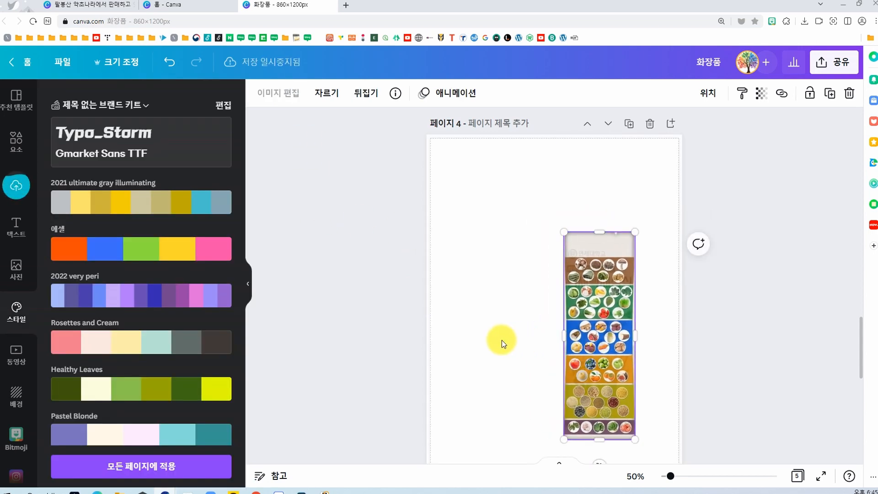
pyautogui.doubleClick(1, 4)
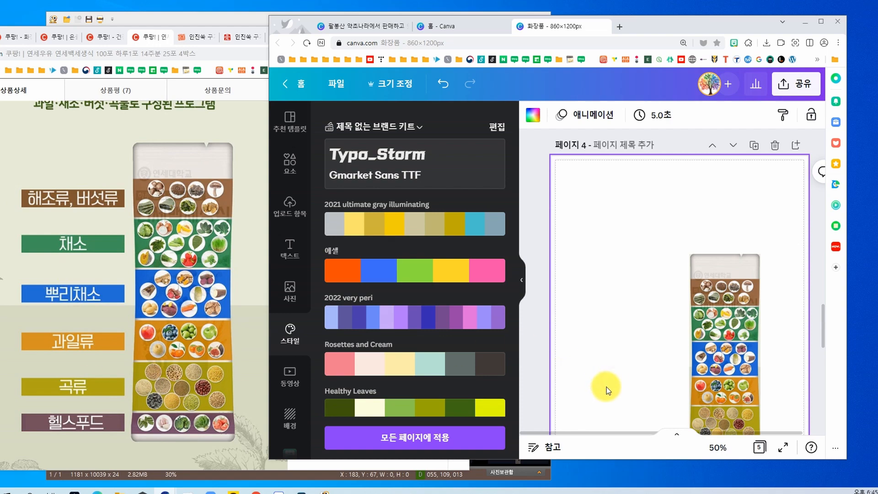
# Step: Search the elements for 버튼 and place the olive-green rounded button beside the pouch's upper part
pyautogui.scroll(-2, 606, 383)
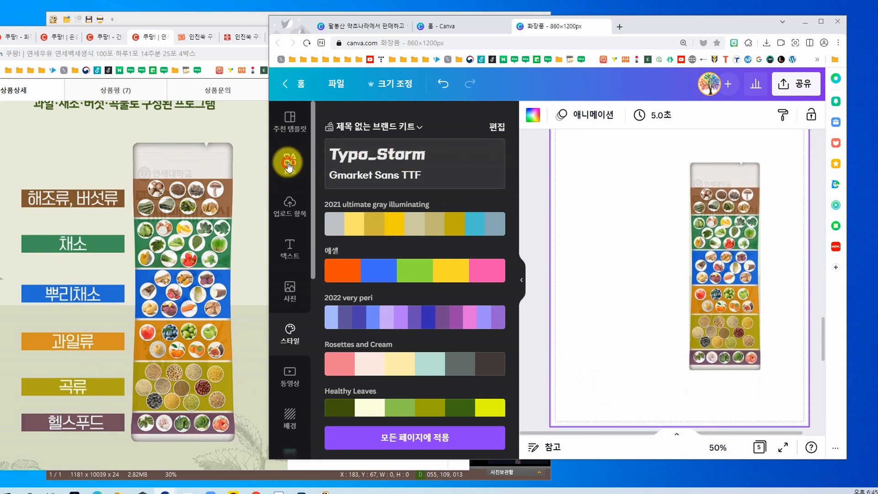
pyautogui.click(289, 164)
pyautogui.click(356, 126)
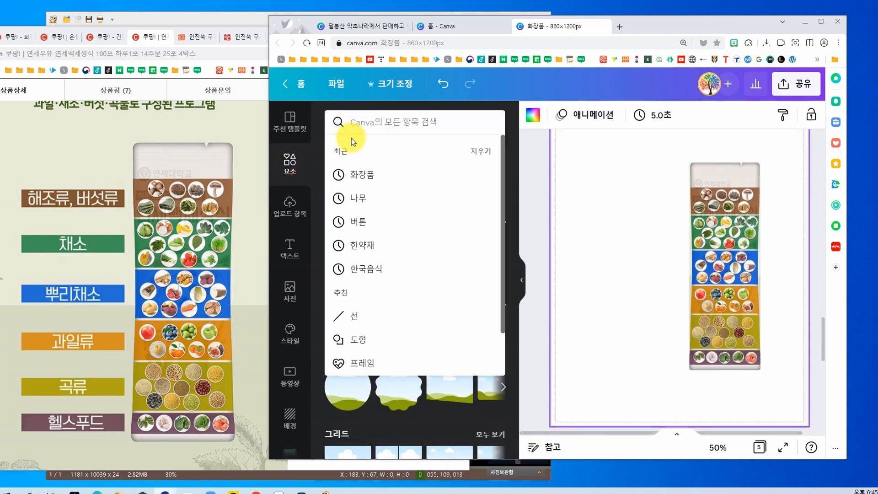
pyautogui.write('벌튼')
pyautogui.press('Return')
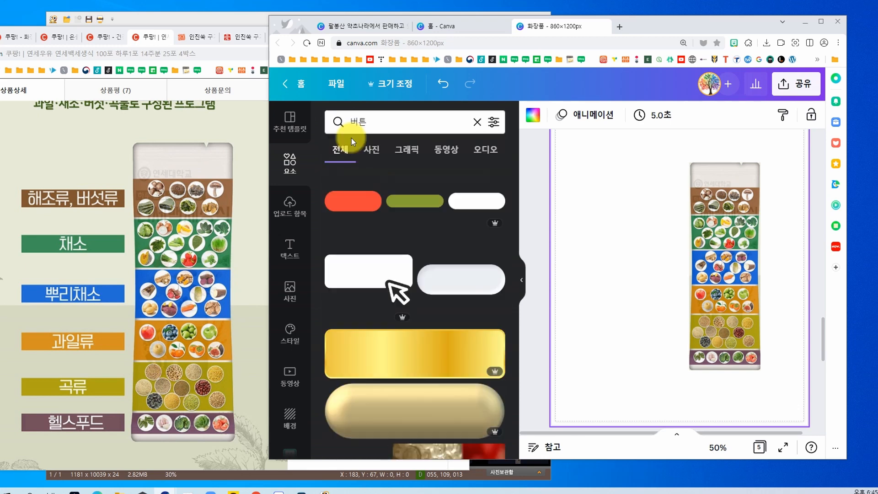
pyautogui.click(438, 190)
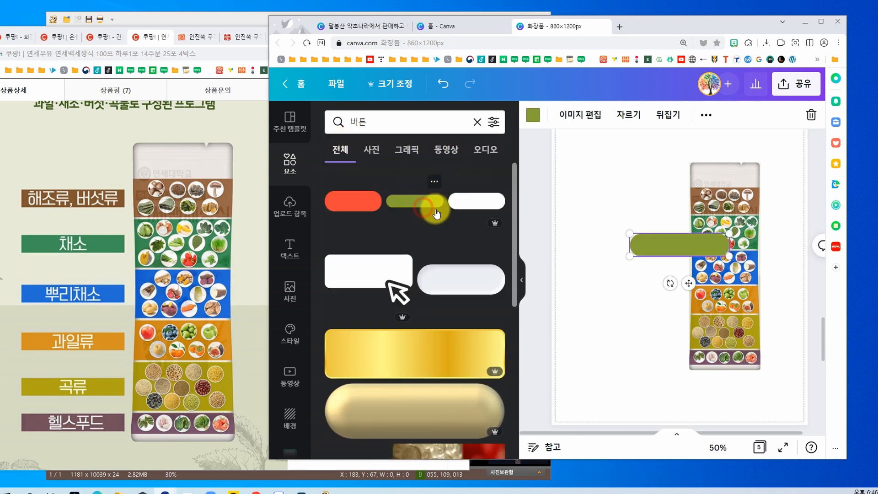
pyautogui.moveTo(674, 245); pyautogui.dragTo(618, 196)
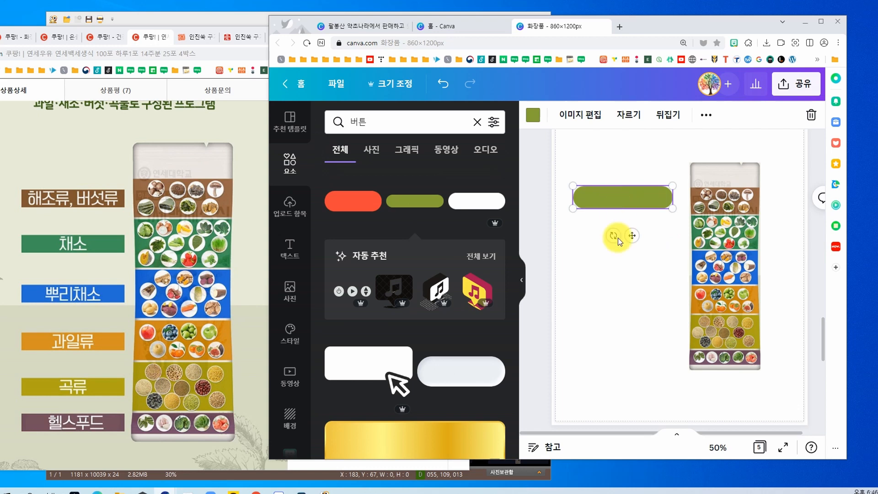
# Step: Move the olive-green button up and place the light-blue double-arrow button beneath it, beside the pouch
pyautogui.scroll(-10, 414, 327)
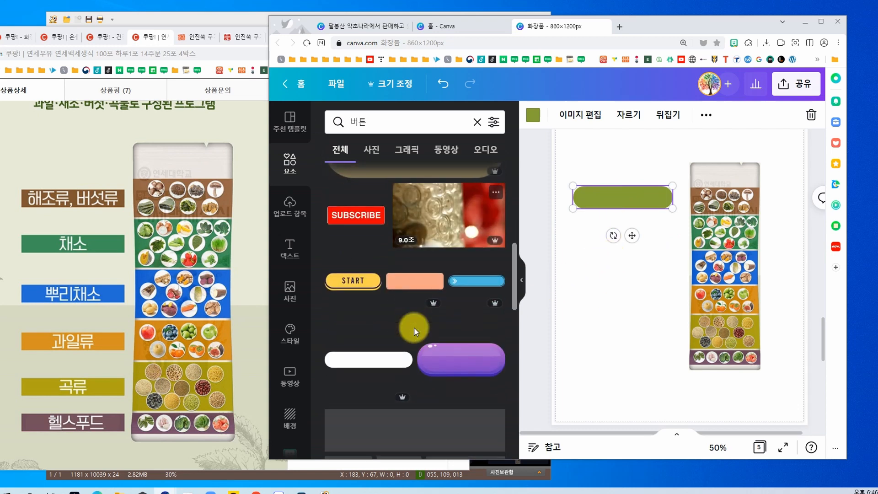
pyautogui.scroll(1, 415, 327)
pyautogui.scroll(-3, 423, 315)
pyautogui.scroll(3, 430, 307)
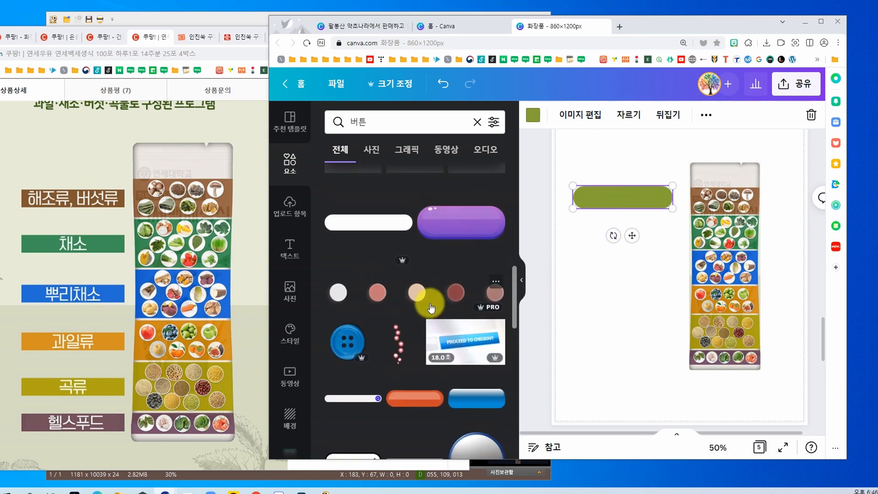
pyautogui.scroll(2, 430, 315)
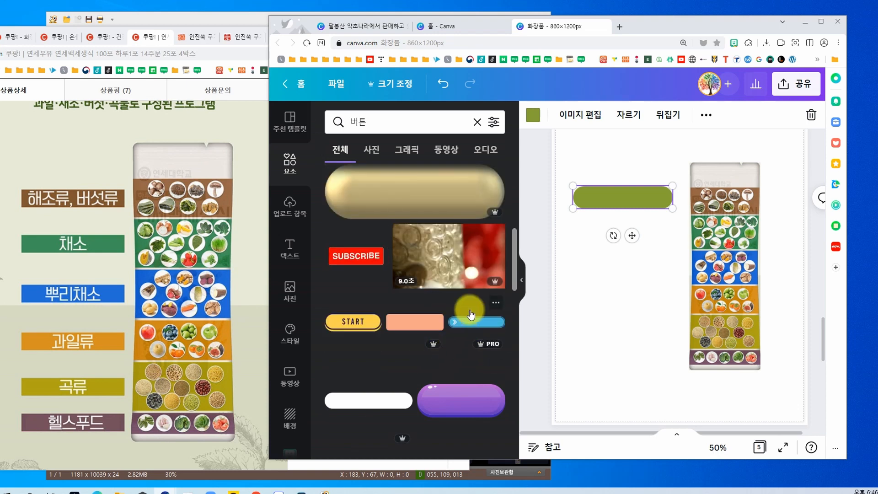
pyautogui.click(467, 327)
pyautogui.moveTo(624, 198); pyautogui.dragTo(621, 125)
pyautogui.moveTo(673, 248); pyautogui.dragTo(620, 194)
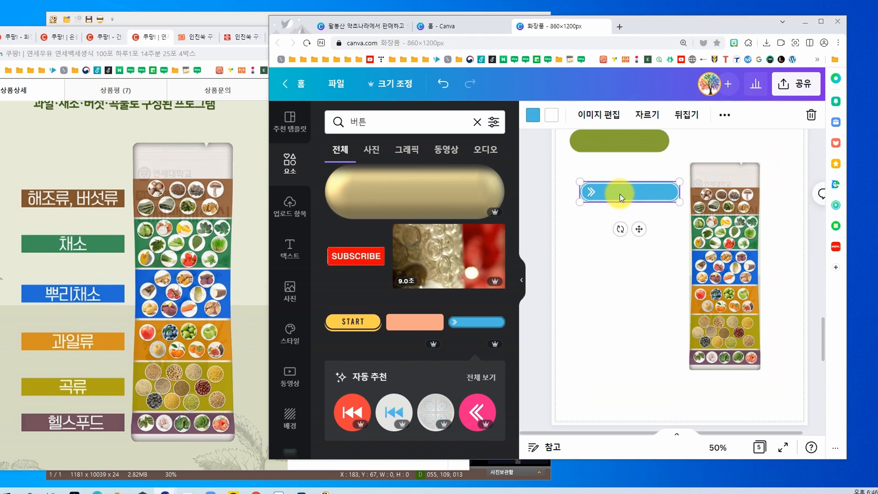
# Step: Duplicate the light-blue arrow button downwards into an evenly spaced column of six beside the pouch
pyautogui.click(619, 194)
pyautogui.click(634, 197)
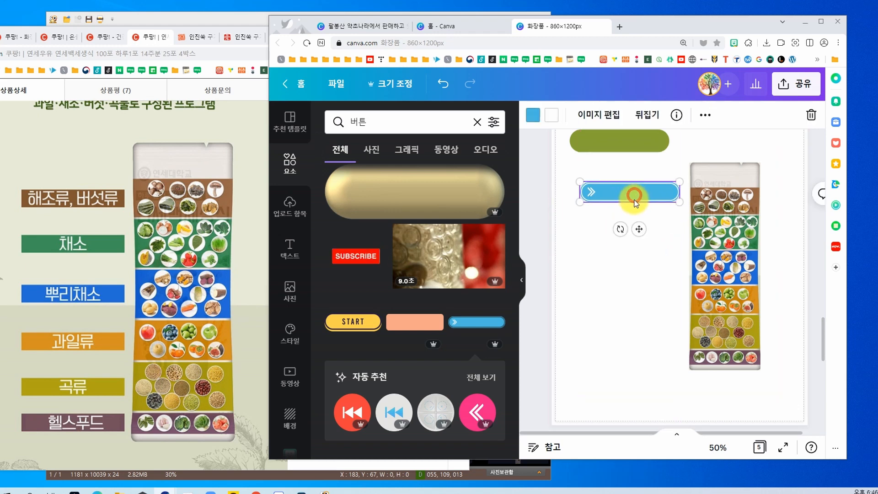
pyautogui.moveTo(634, 196); pyautogui.dragTo(638, 256)
pyautogui.click(631, 250)
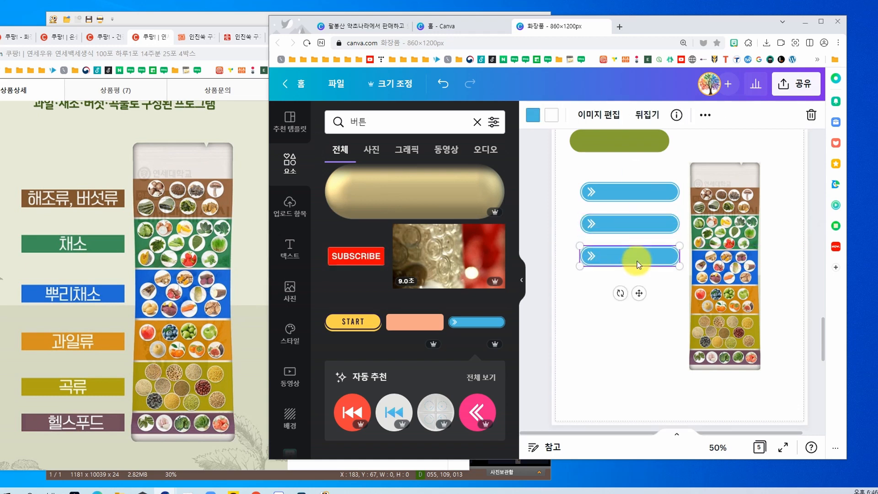
pyautogui.click(631, 275)
pyautogui.click(632, 252)
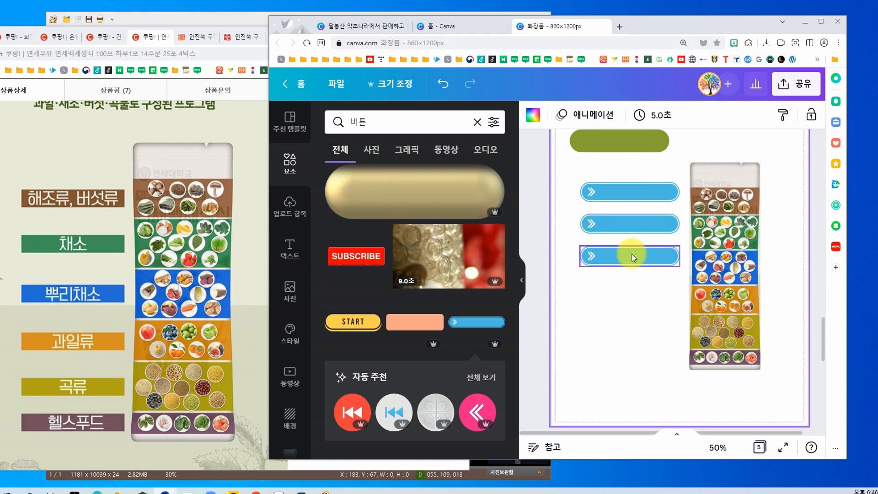
pyautogui.click(634, 277)
pyautogui.click(631, 255)
pyautogui.hotkey('ctrl', 'd')
pyautogui.hotkey('ctrl', 'd')
pyautogui.hotkey('ctrl', 'd')
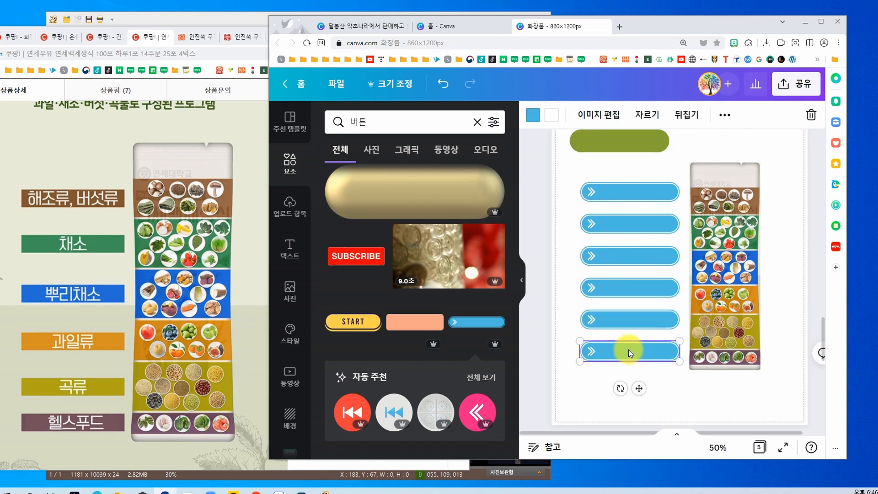
# Step: Recolour the lower five arrow buttons, from bottom to top, pink, salmon, green, orange and blue
pyautogui.click(534, 118)
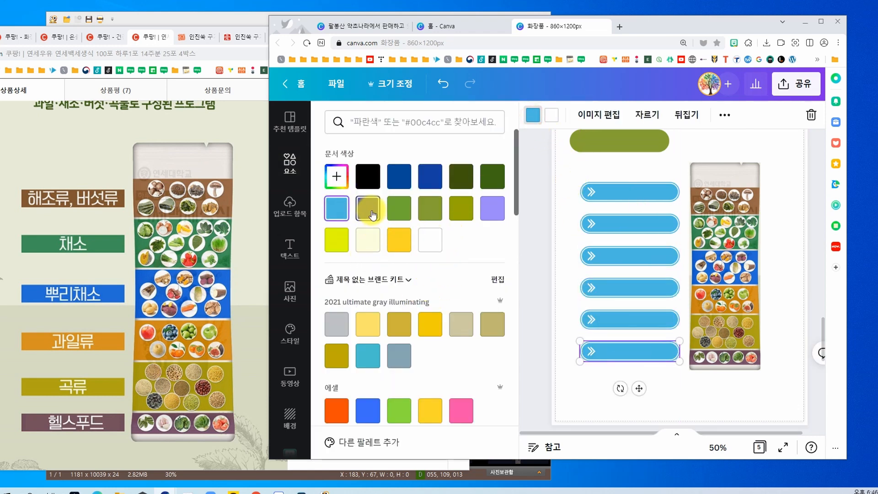
pyautogui.click(462, 410)
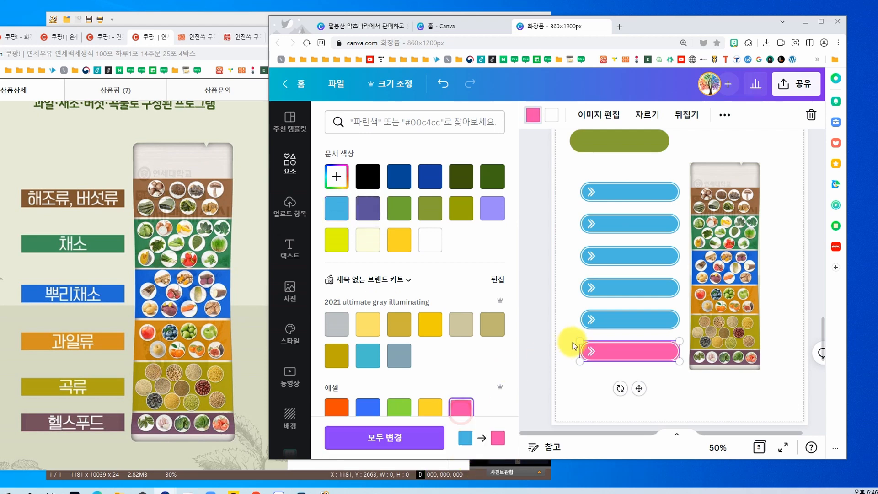
pyautogui.click(619, 325)
pyautogui.scroll(-5, 394, 366)
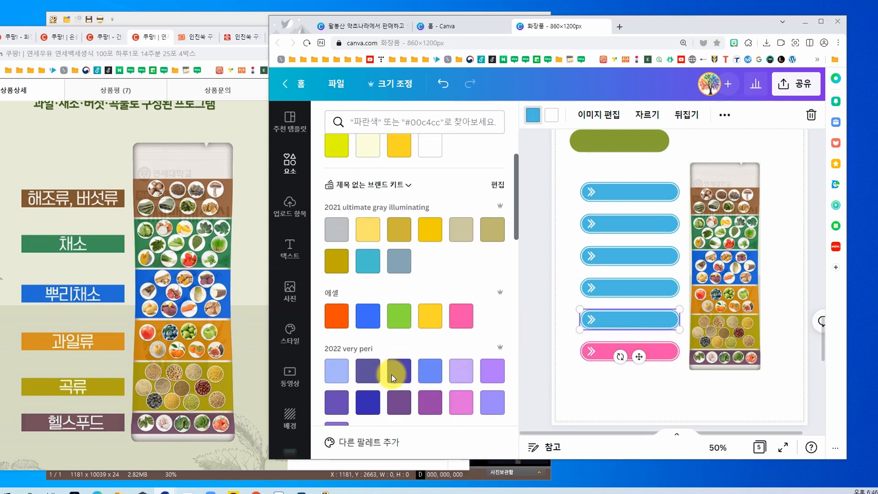
pyautogui.click(340, 341)
pyautogui.click(627, 289)
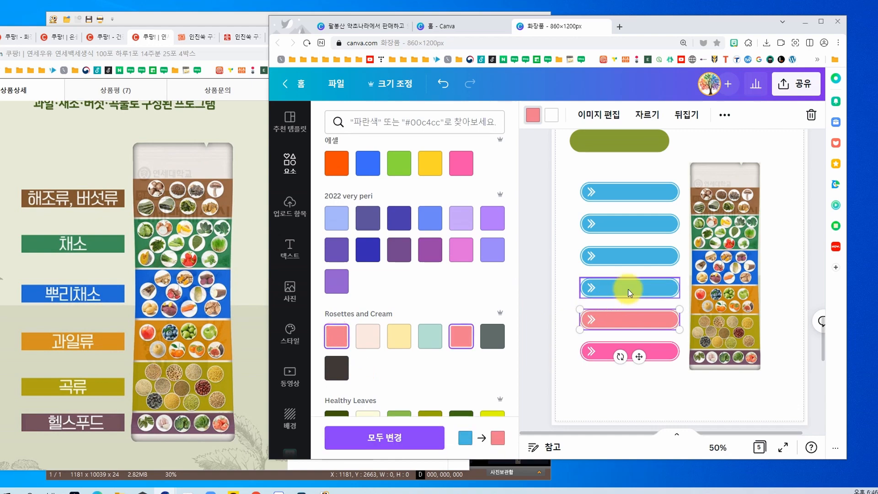
pyautogui.scroll(-2, 448, 356)
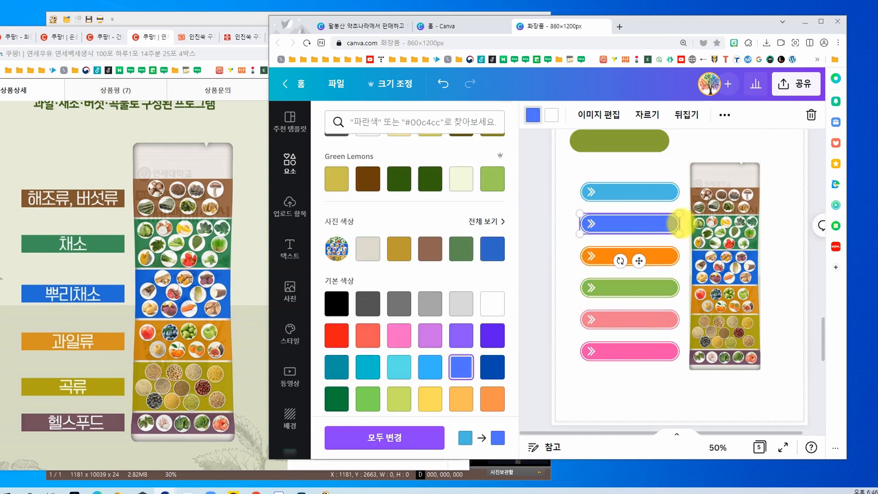
pyautogui.scroll(3, 632, 279)
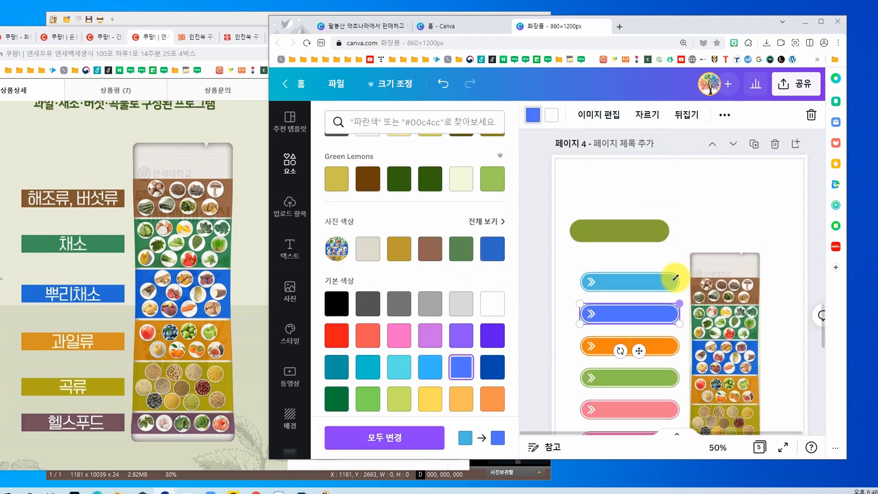
# Step: Add a white text label reading 단락 텍스트 to the light-blue arrow button and copy it onto the other five buttons
pyautogui.click(728, 198)
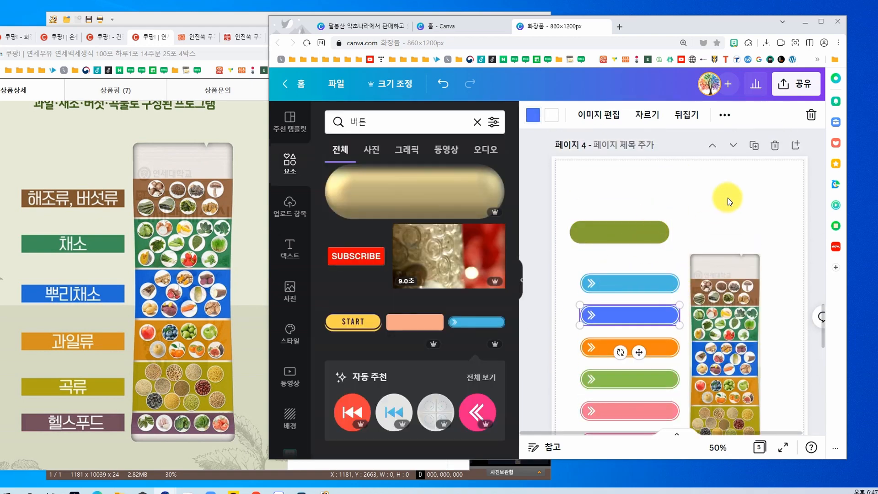
pyautogui.press('t')
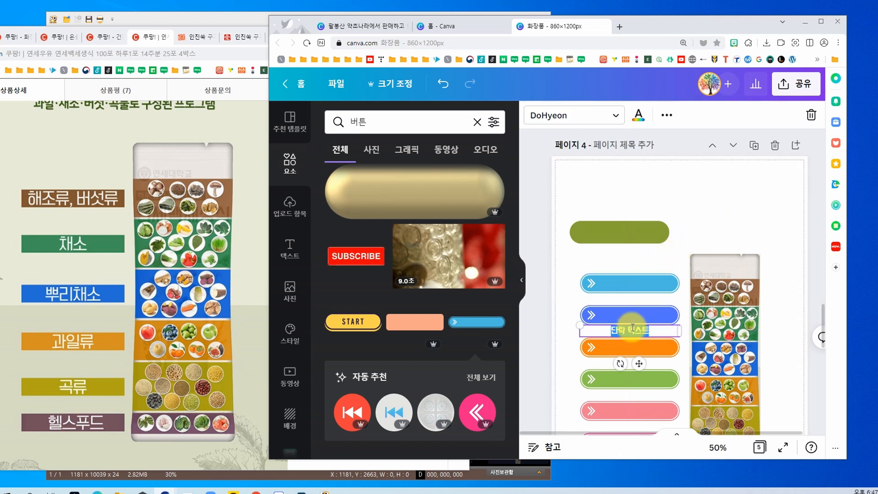
pyautogui.click(571, 255)
pyautogui.moveTo(631, 331); pyautogui.dragTo(630, 283)
pyautogui.click(640, 119)
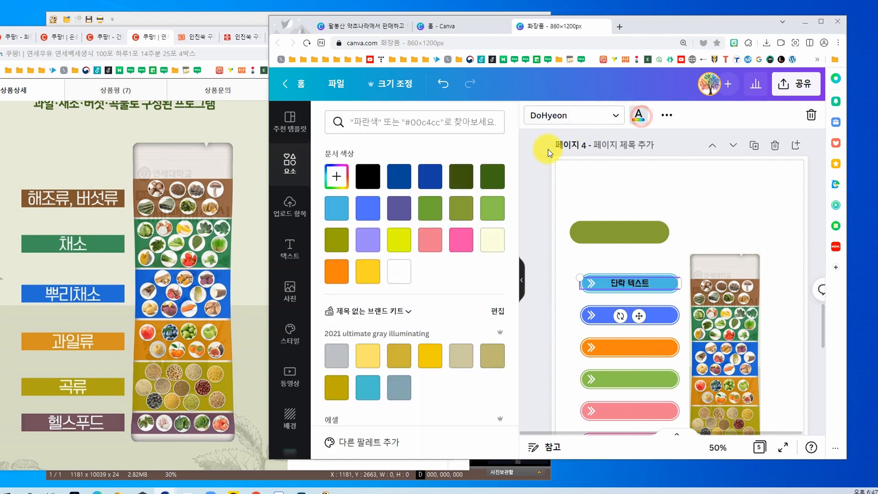
pyautogui.click(399, 271)
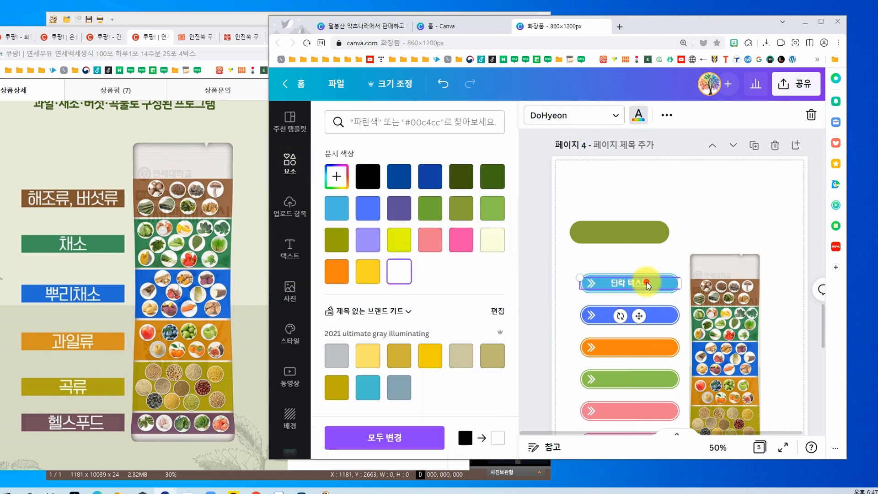
pyautogui.moveTo(646, 285); pyautogui.dragTo(648, 348)
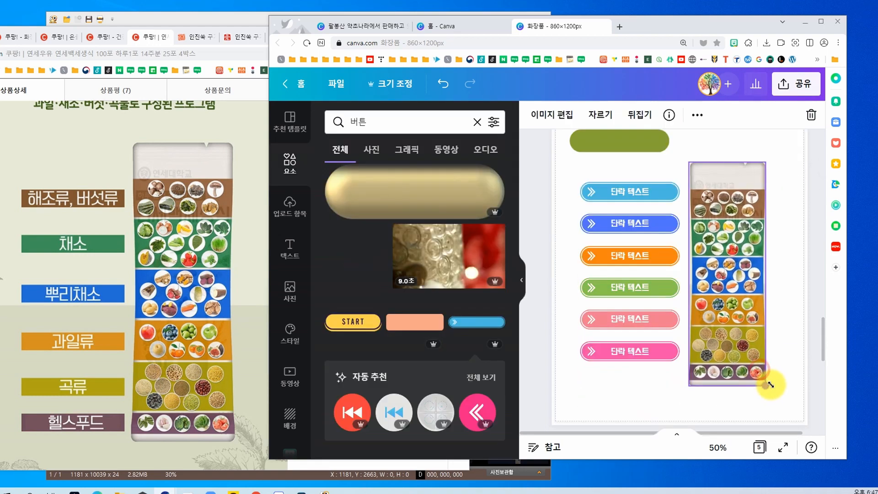
# Step: Enlarge the ingredient pouch slightly beside the labelled buttons and remove the olive-green button
pyautogui.moveTo(769, 380); pyautogui.dragTo(751, 349)
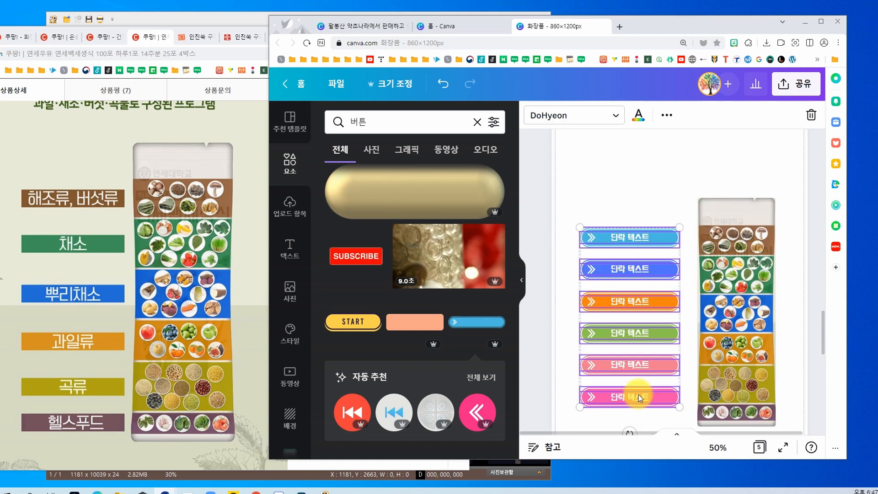
pyautogui.moveTo(639, 399); pyautogui.dragTo(638, 394)
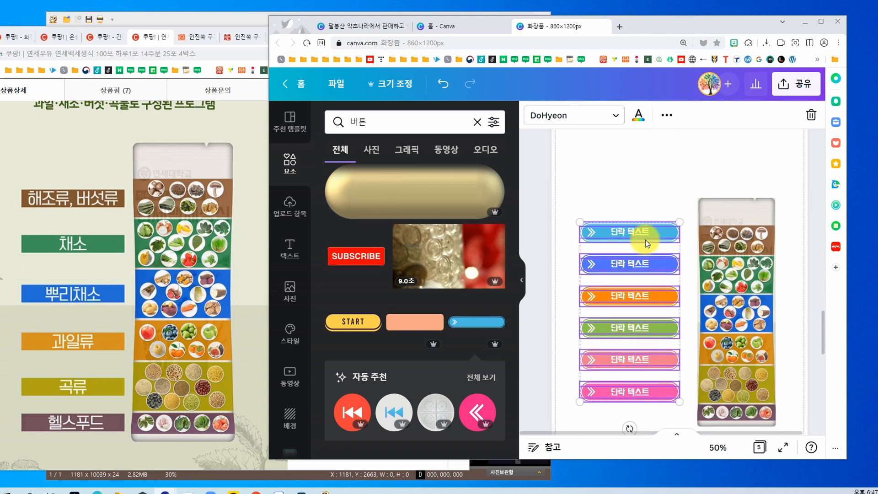
pyautogui.click(644, 184)
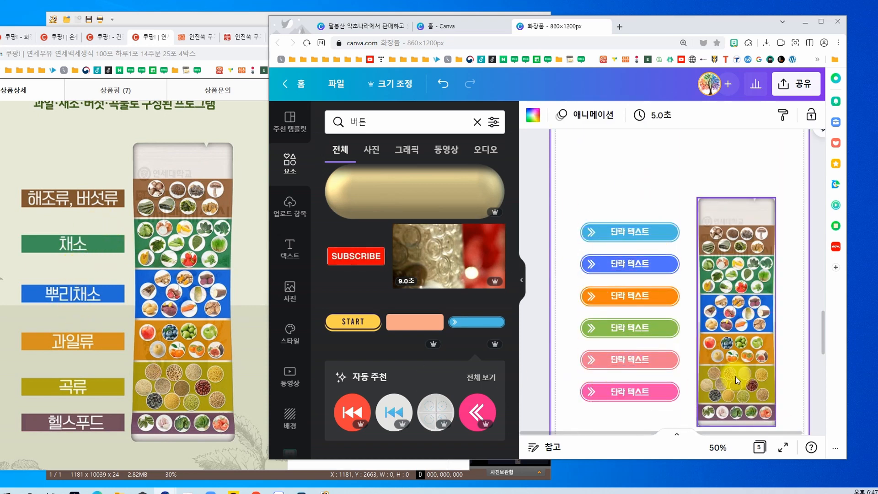
# Step: Set page 4's background to the pale cream from the document colours
pyautogui.scroll(3, 734, 370)
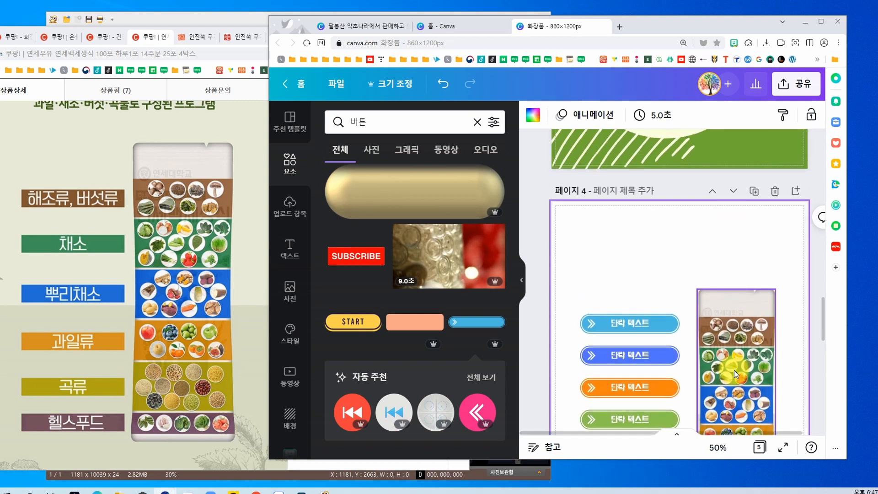
pyautogui.click(643, 236)
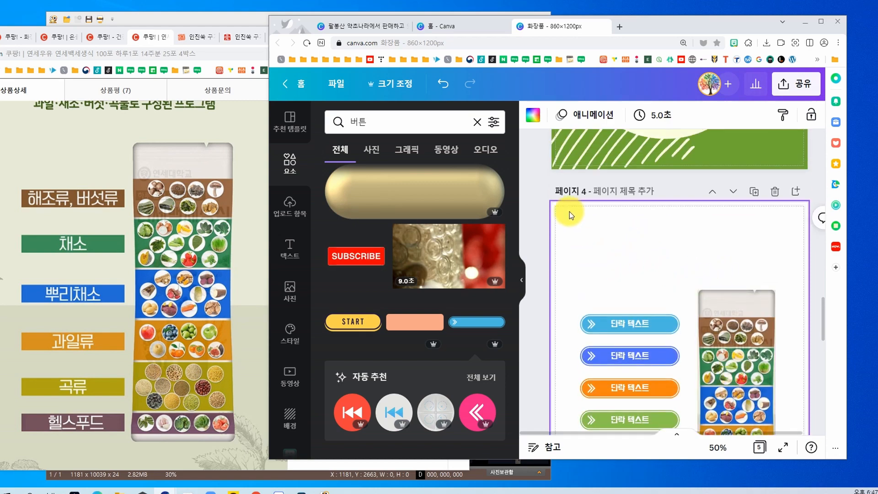
pyautogui.click(532, 119)
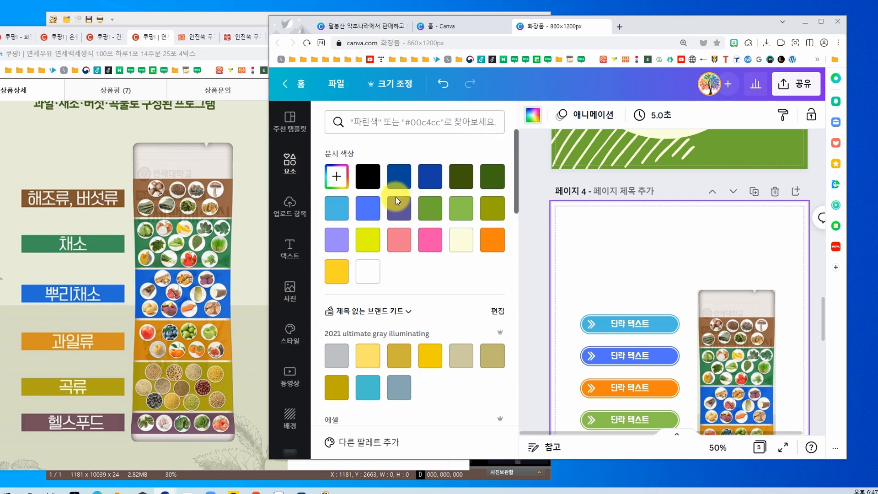
pyautogui.click(465, 242)
pyautogui.scroll(-3, 670, 249)
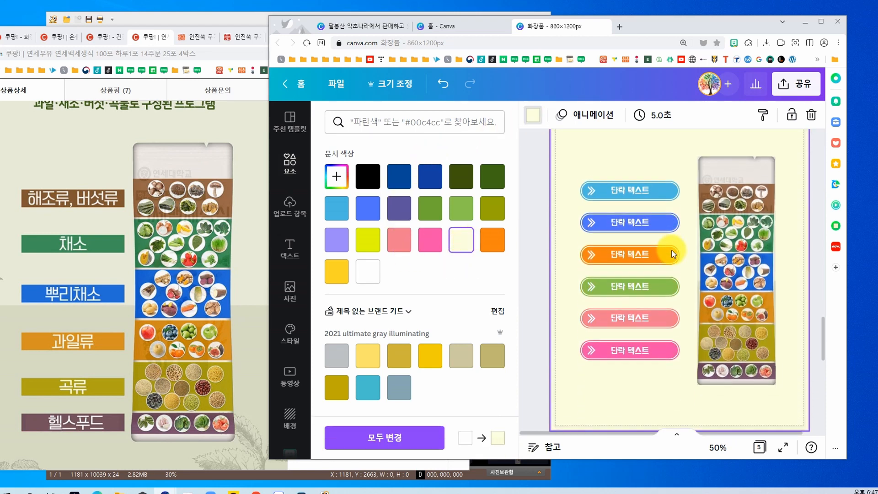
pyautogui.scroll(1, 673, 254)
pyautogui.scroll(-3, 673, 254)
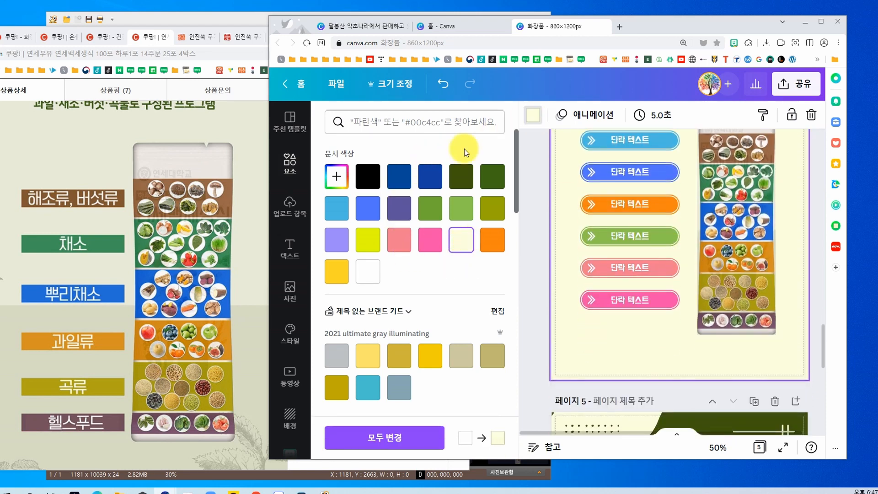
# Step: Search the element photos for 자연 and place the leafy-branch photo in page 4's upper-left corner
pyautogui.click(288, 168)
pyautogui.click(359, 121)
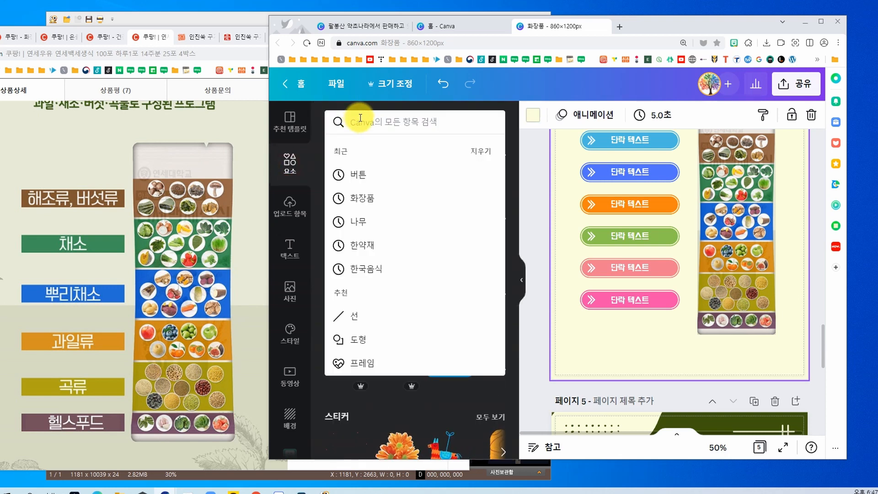
pyautogui.write('자연')
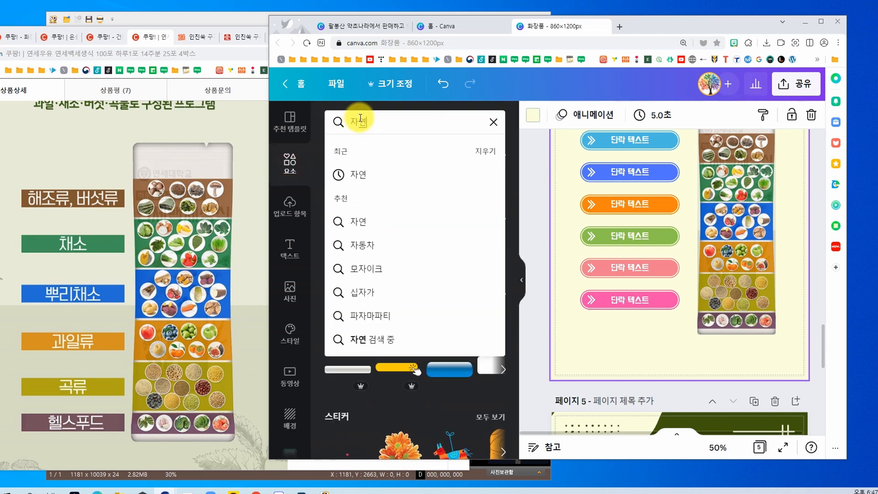
pyautogui.press('Return')
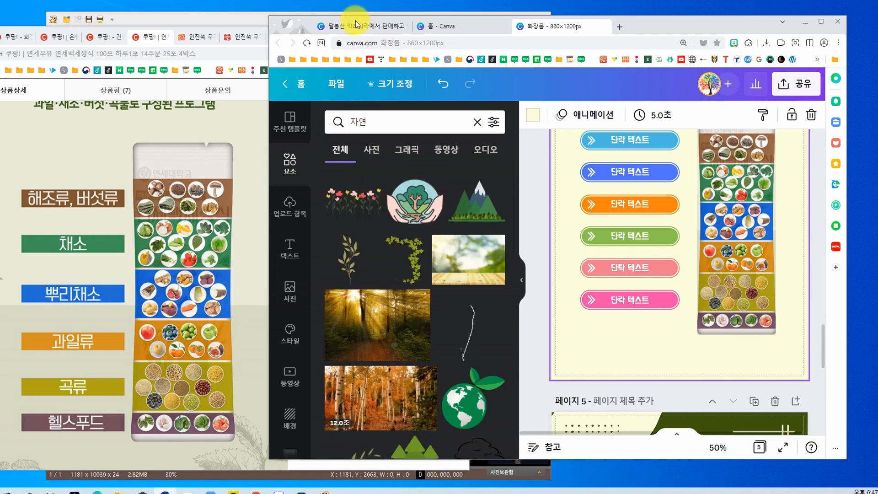
pyautogui.click(372, 150)
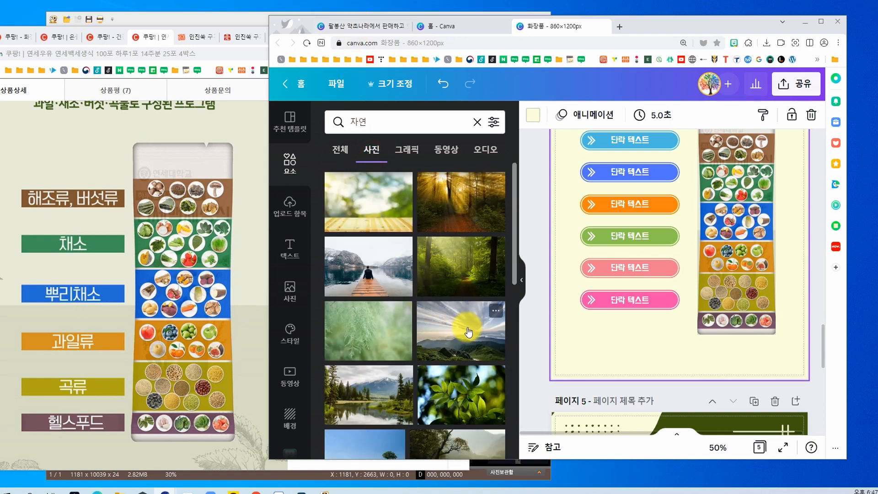
pyautogui.scroll(-1, 470, 331)
pyautogui.scroll(-5, 469, 330)
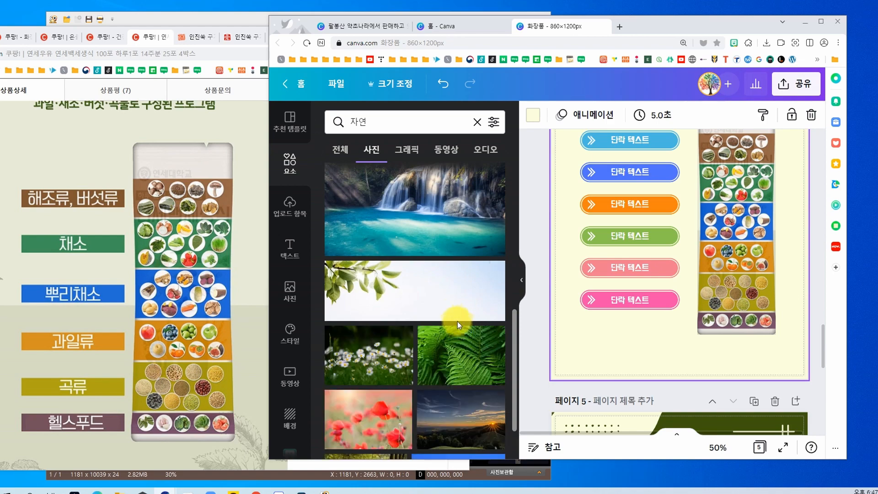
pyautogui.scroll(4, 635, 331)
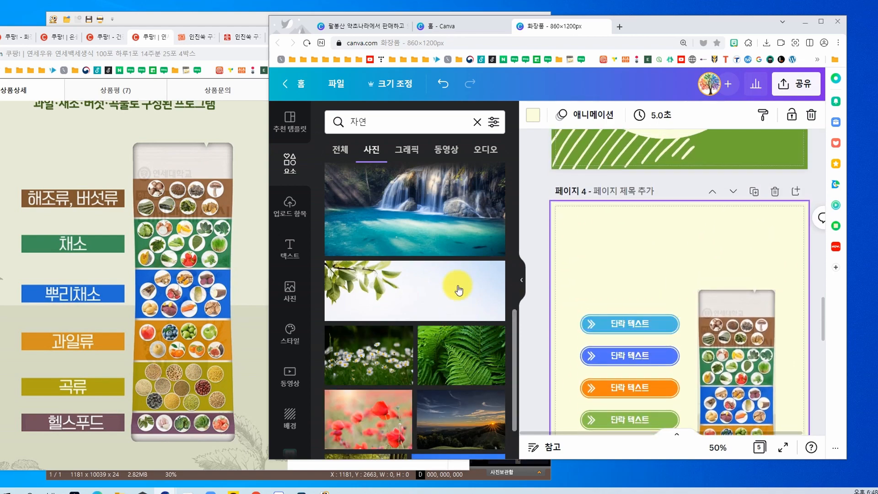
pyautogui.click(380, 282)
pyautogui.moveTo(647, 371); pyautogui.dragTo(657, 230)
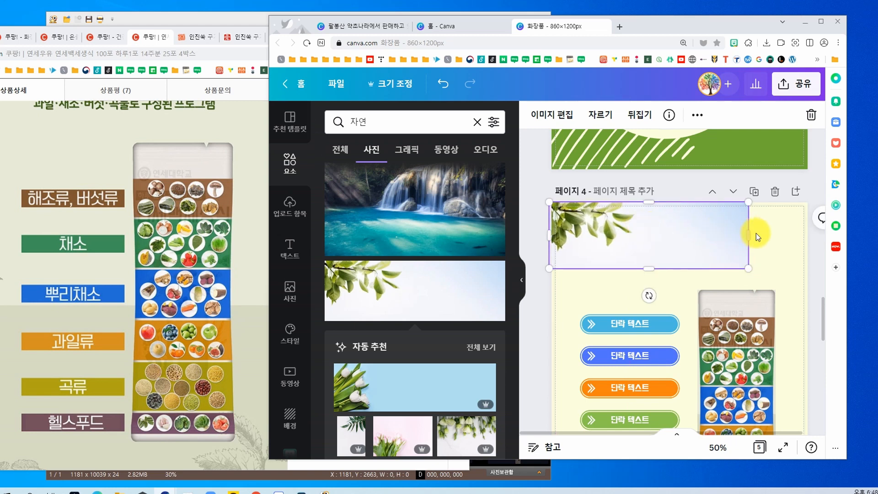
# Step: Crop the branch photo's right side to the leafy part and remove its background
pyautogui.moveTo(748, 233); pyautogui.dragTo(669, 234)
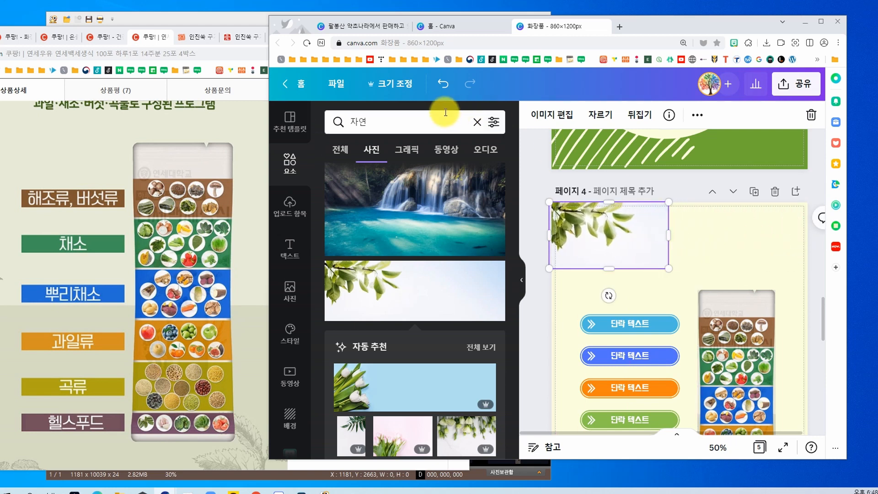
pyautogui.click(542, 114)
pyautogui.click(380, 303)
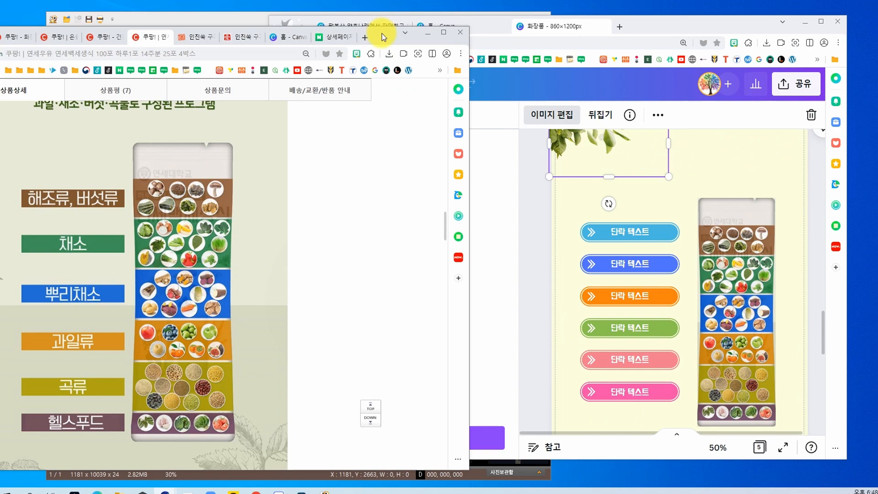
# Step: Switch to the Coupang product page and examine the leaf decoration and the section around its pouch
pyautogui.moveTo(383, 34); pyautogui.dragTo(456, 39)
pyautogui.scroll(-3, 273, 299)
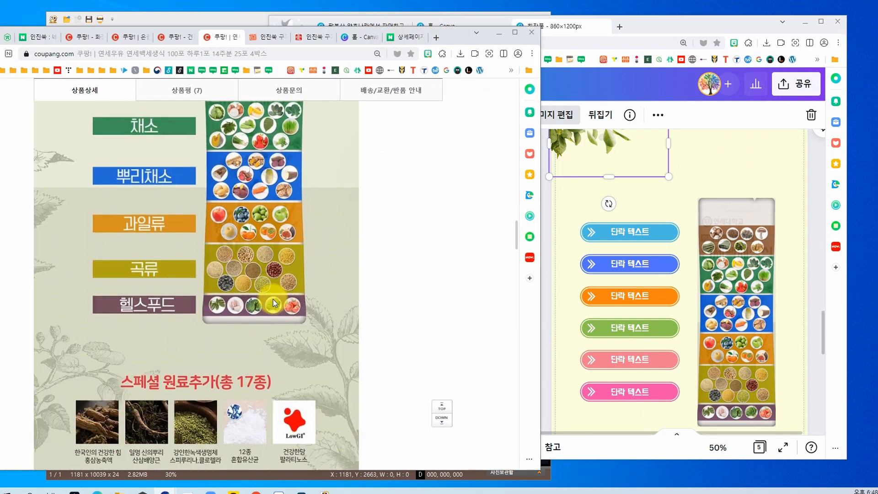
pyautogui.scroll(2, 720, 271)
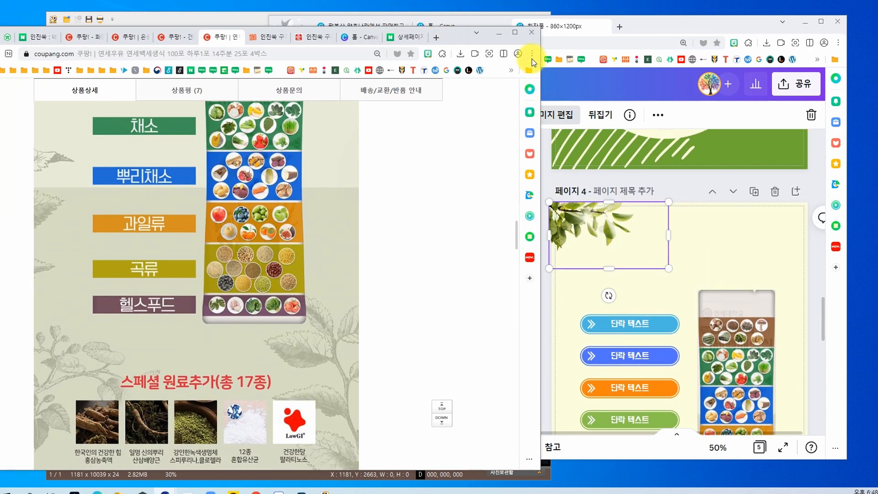
pyautogui.moveTo(461, 39); pyautogui.dragTo(439, 54)
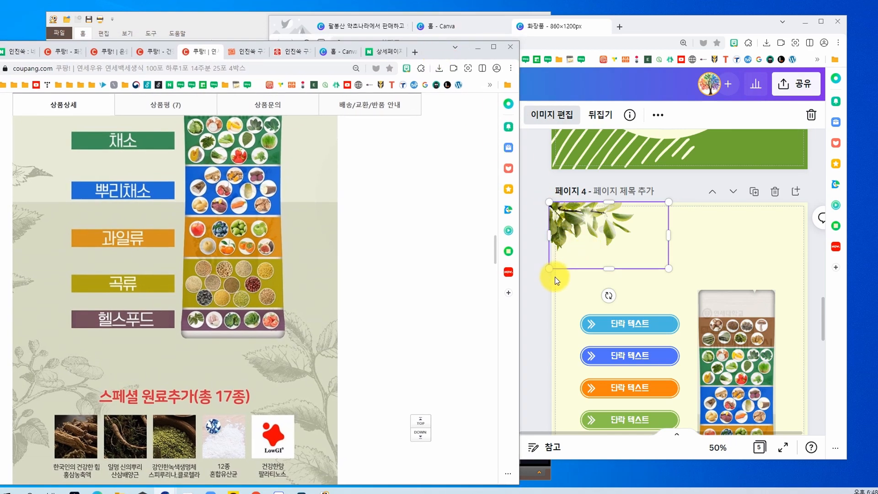
# Step: Return to Canva and enlarge the leafy branch so it spans most of page 4's upper area
pyautogui.click(568, 252)
pyautogui.moveTo(668, 270); pyautogui.dragTo(781, 329)
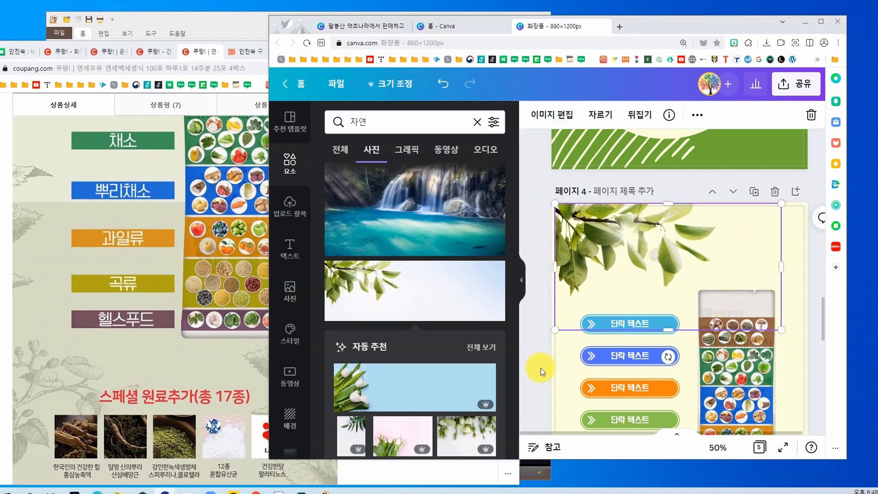
pyautogui.click(541, 372)
# Step: Following Coupang's closing band, add a square and stretch it into a full-width band about 108 px high along page 4's lower edge
pyautogui.scroll(-4, 542, 371)
pyautogui.scroll(-4, 195, 336)
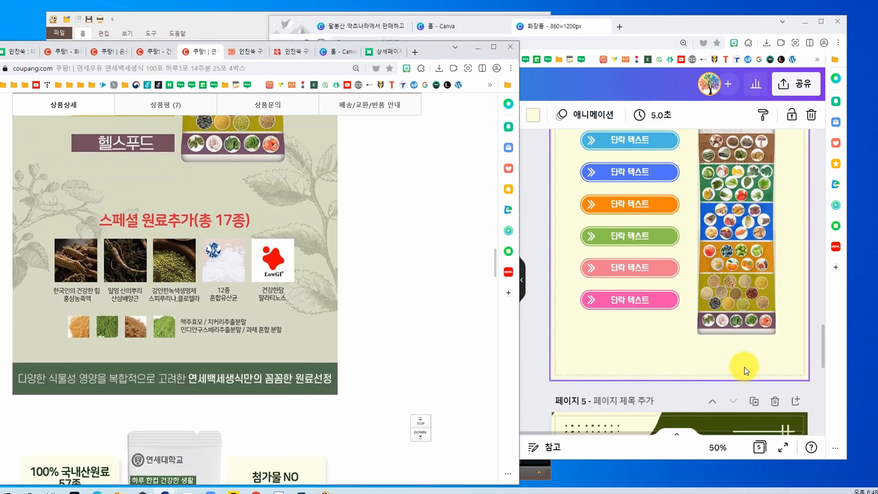
pyautogui.click(742, 366)
pyautogui.click(291, 170)
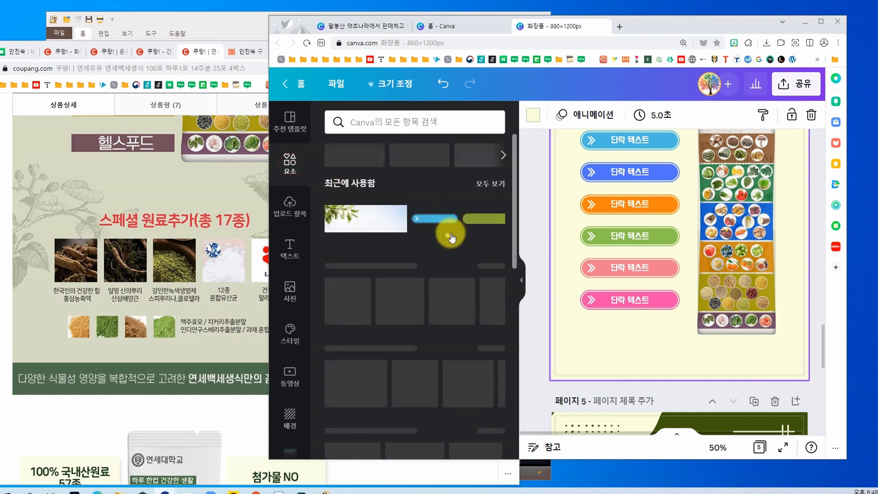
pyautogui.click(342, 200)
pyautogui.moveTo(686, 195); pyautogui.dragTo(593, 350)
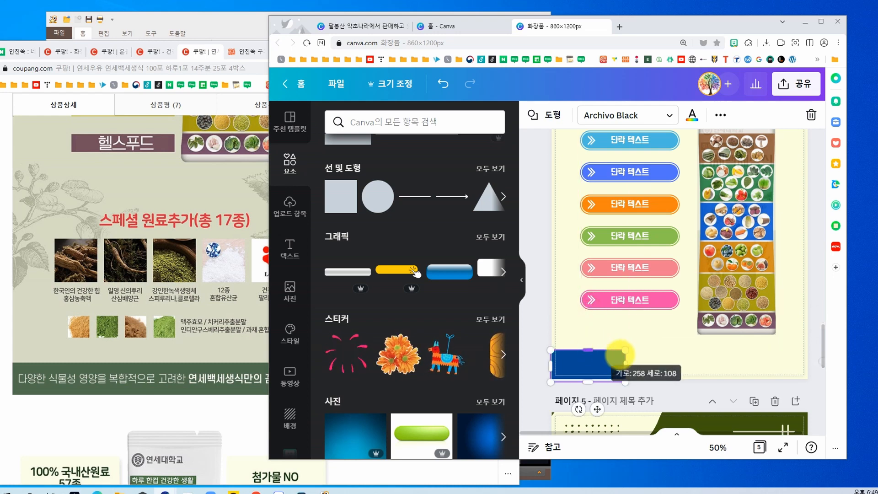
pyautogui.moveTo(795, 372); pyautogui.dragTo(809, 369)
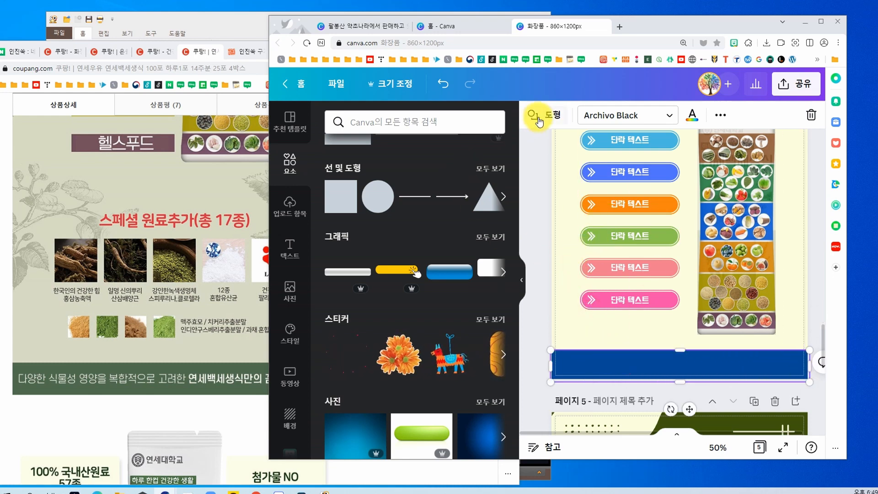
# Step: Recolour the full-width band with a custom medium green
pyautogui.click(691, 118)
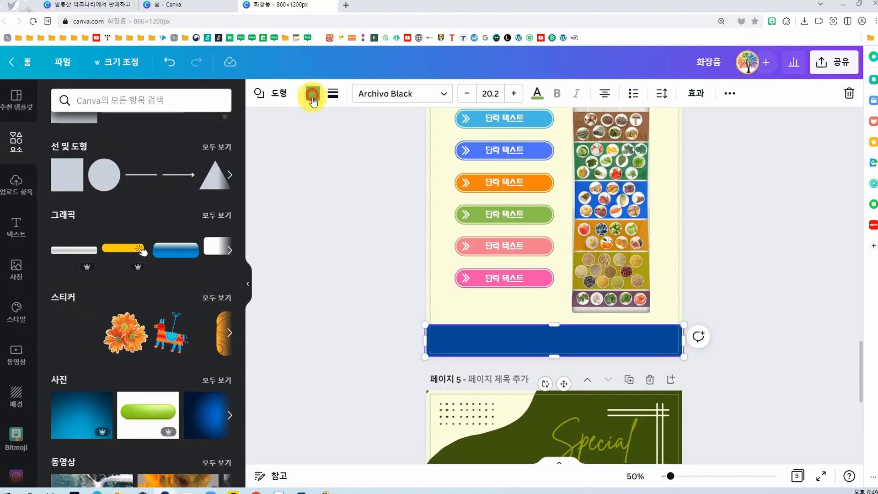
pyautogui.click(313, 97)
pyautogui.click(190, 192)
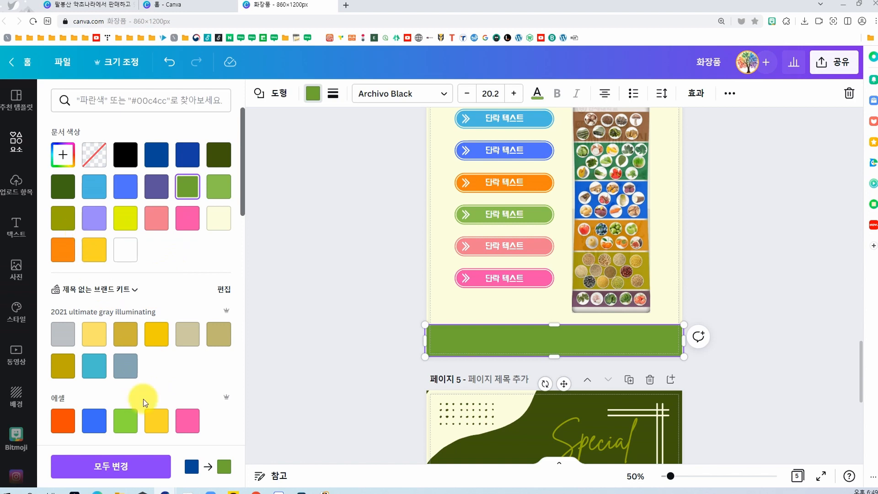
pyautogui.click(131, 421)
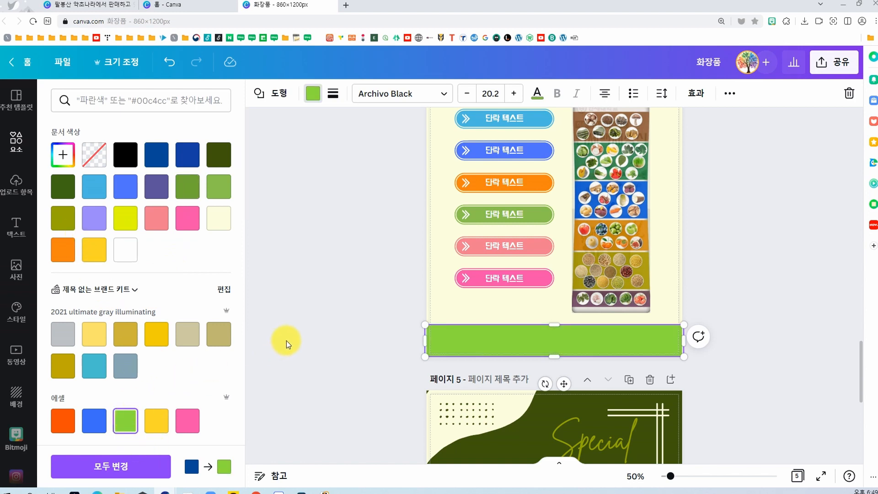
pyautogui.click(55, 165)
pyautogui.click(191, 202)
pyautogui.click(330, 281)
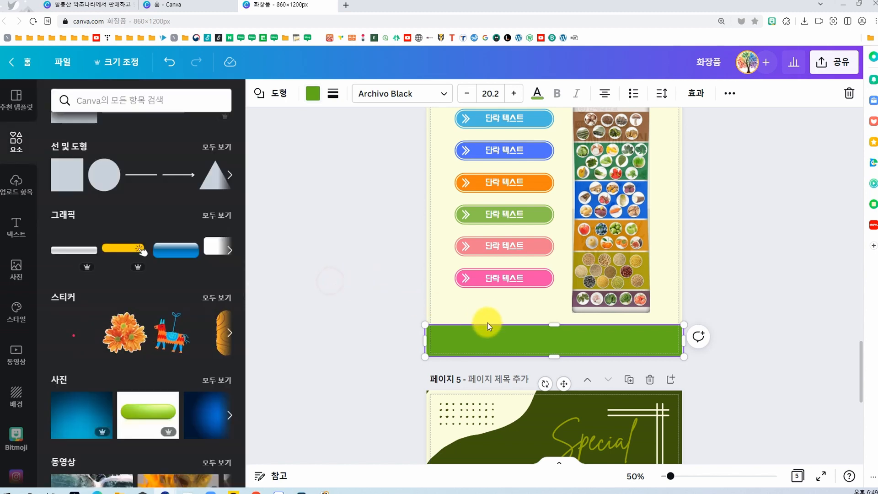
# Step: Copy the white 단락 텍스트 label from the pink button onto the green band, and restore the browser window to a smaller size
pyautogui.click(347, 292)
pyautogui.moveTo(486, 277); pyautogui.dragTo(684, 338)
pyautogui.click(359, 271)
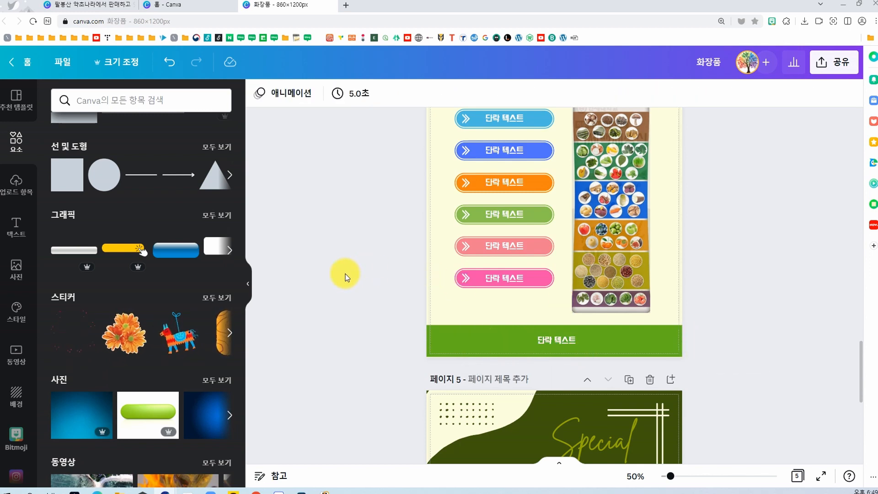
pyautogui.scroll(3, 348, 278)
pyautogui.click(860, 3)
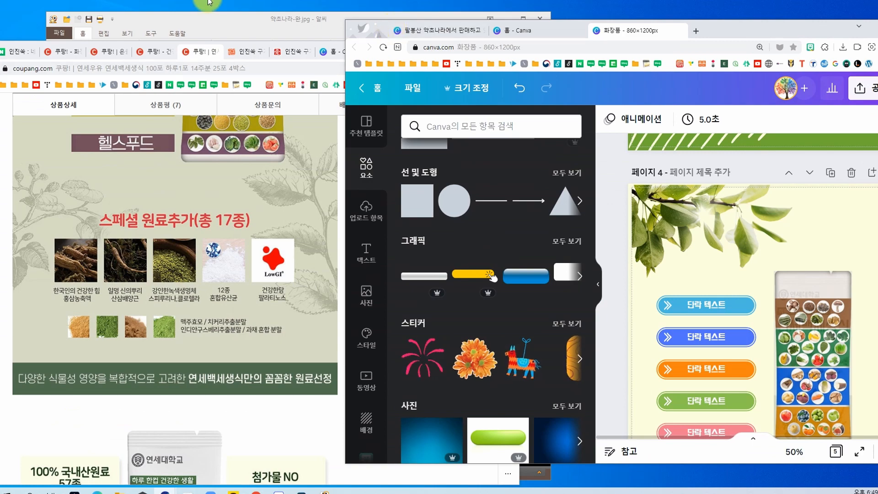
# Step: Switch to the Coupang product page and examine the sections following the green closing band, from the feature cards to the recommendation section
pyautogui.click(97, 416)
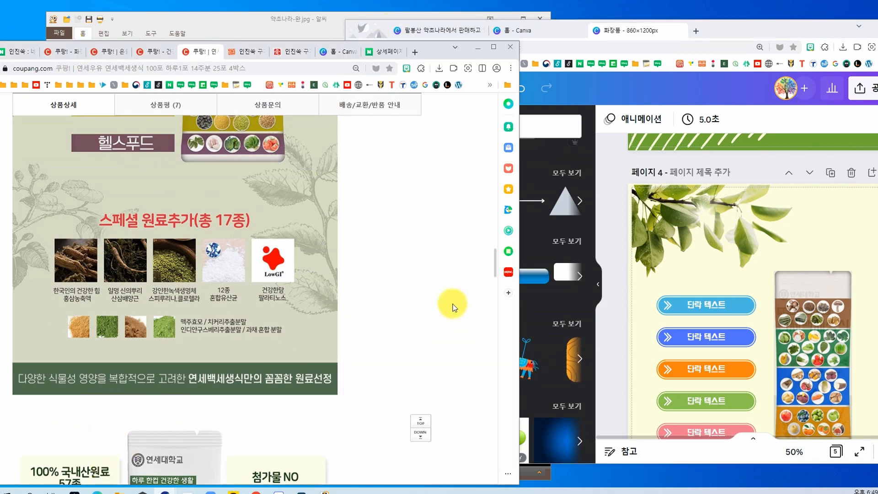
pyautogui.scroll(-4, 369, 308)
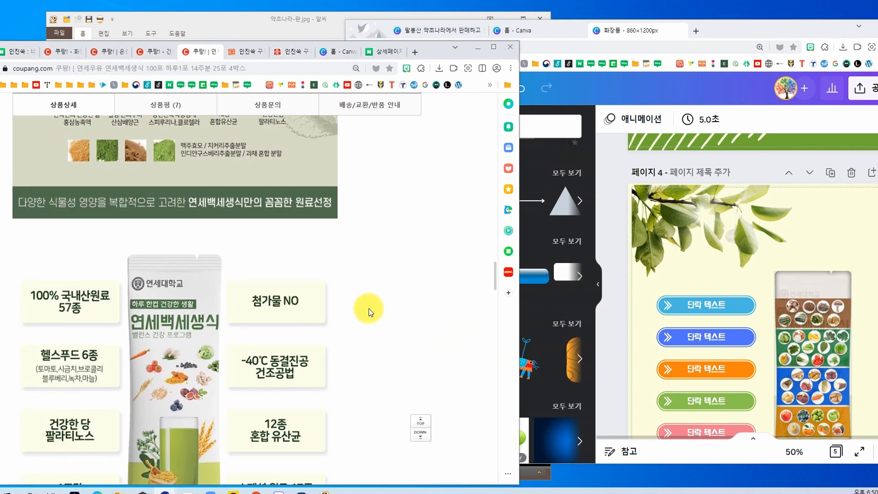
pyautogui.scroll(-4, 369, 308)
pyautogui.scroll(-6, 369, 309)
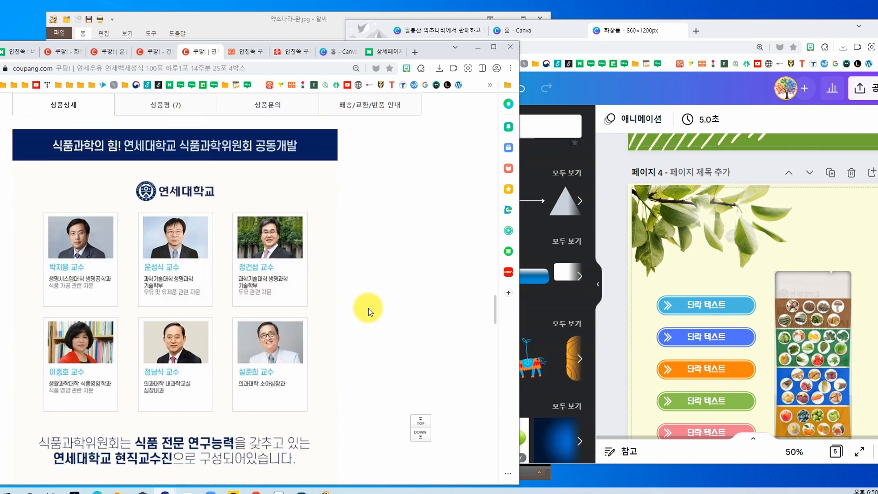
pyautogui.scroll(-4, 365, 304)
pyautogui.scroll(-4, 365, 304)
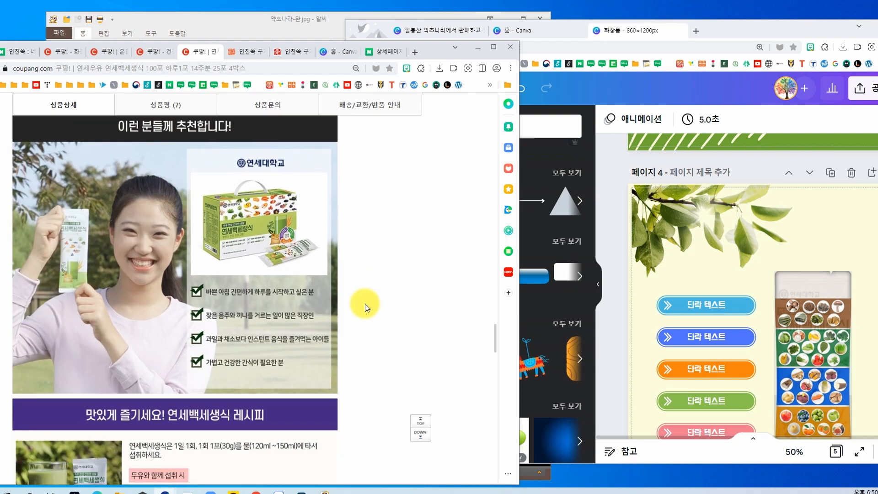
pyautogui.scroll(15, 331, 267)
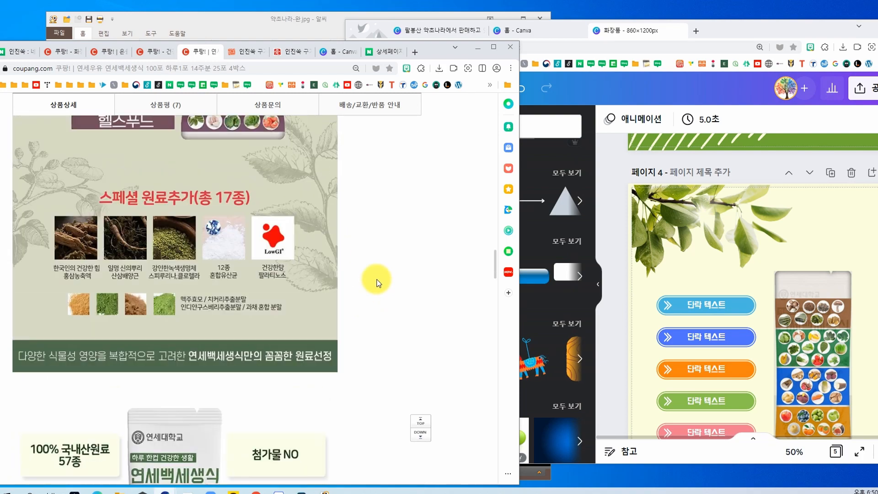
# Step: Reposition the Coupang window and examine the sections around the POINT banner and the stick pouch flanked by feature cards
pyautogui.moveTo(432, 51); pyautogui.dragTo(499, 17)
pyautogui.scroll(10, 487, 263)
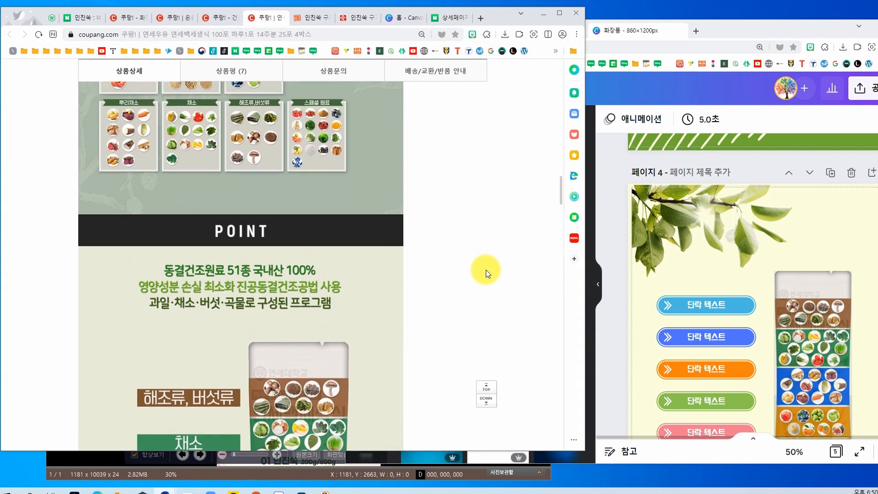
pyautogui.scroll(4, 486, 272)
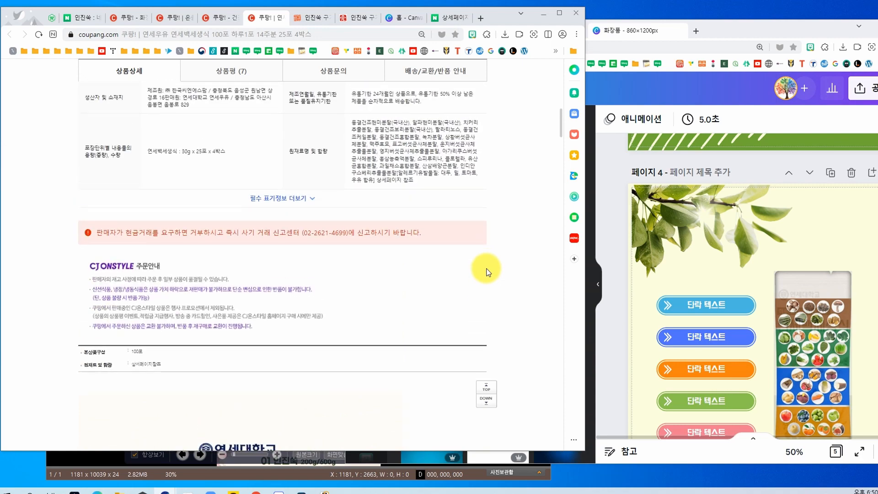
pyautogui.scroll(-9, 488, 271)
pyautogui.scroll(-15, 490, 269)
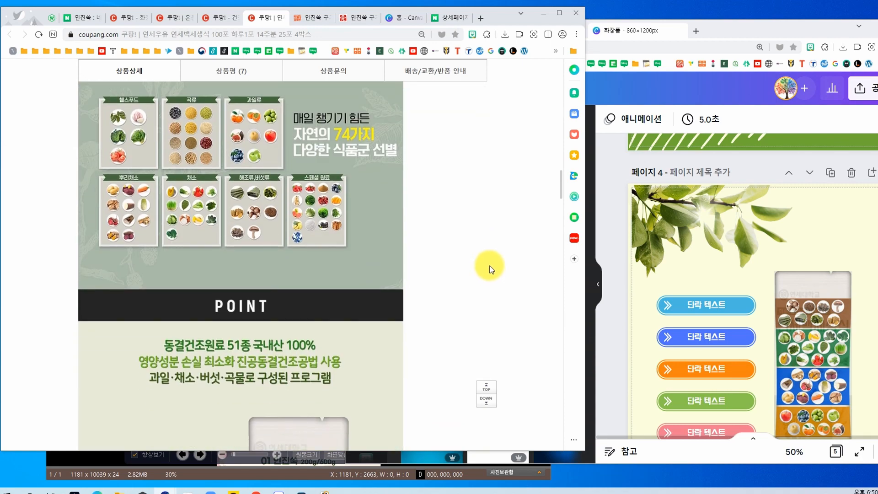
pyautogui.scroll(-8, 490, 268)
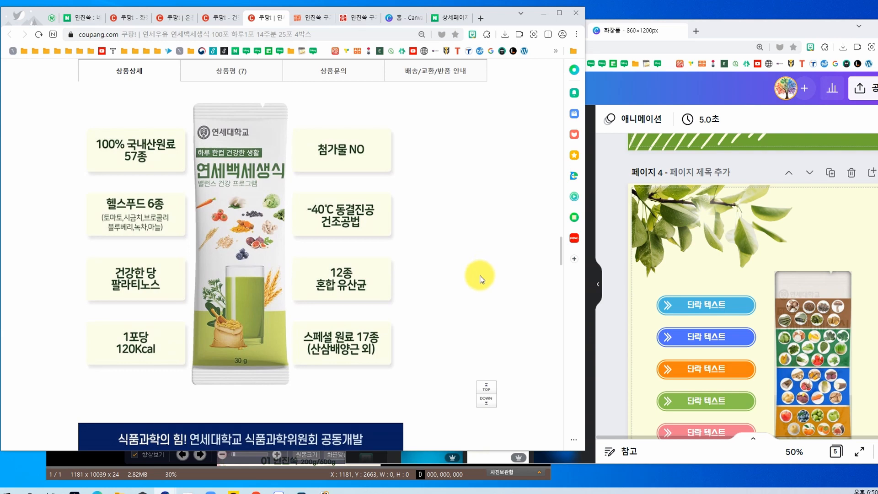
pyautogui.scroll(-2, 634, 338)
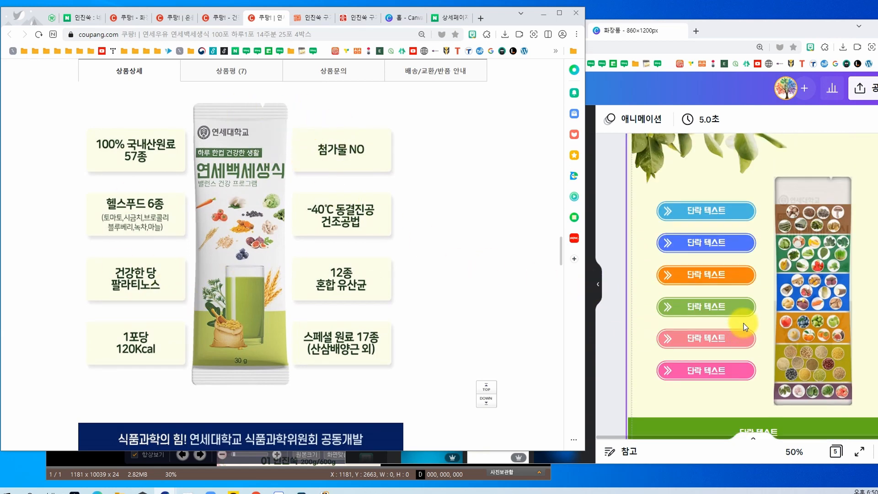
# Step: Switch to Canva, move its window fully into view, and add a blank page directly after page 4
pyautogui.scroll(1, 746, 324)
pyautogui.moveTo(793, 37); pyautogui.dragTo(704, 28)
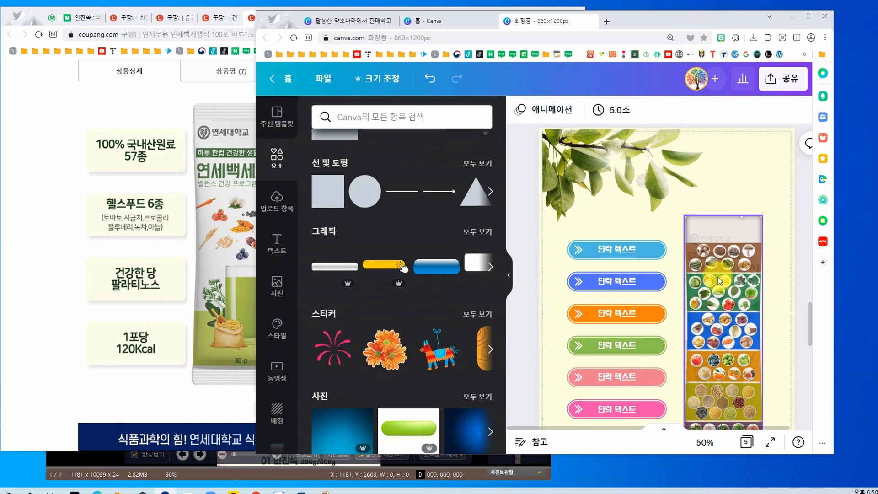
pyautogui.click(783, 156)
# Step: Compare Coupang's stick-pouch layout with its surrounding feature cards against blank page 5 and the lower part of page 4 in Canva
pyautogui.click(20, 391)
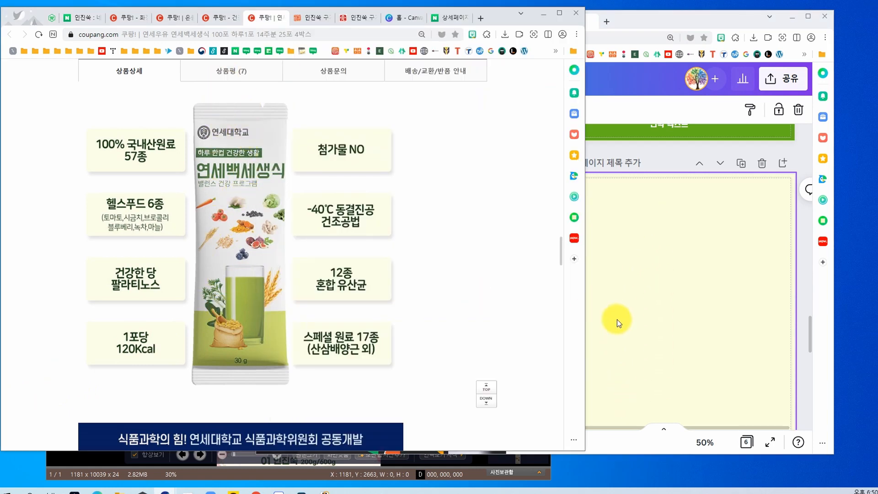
pyautogui.click(651, 247)
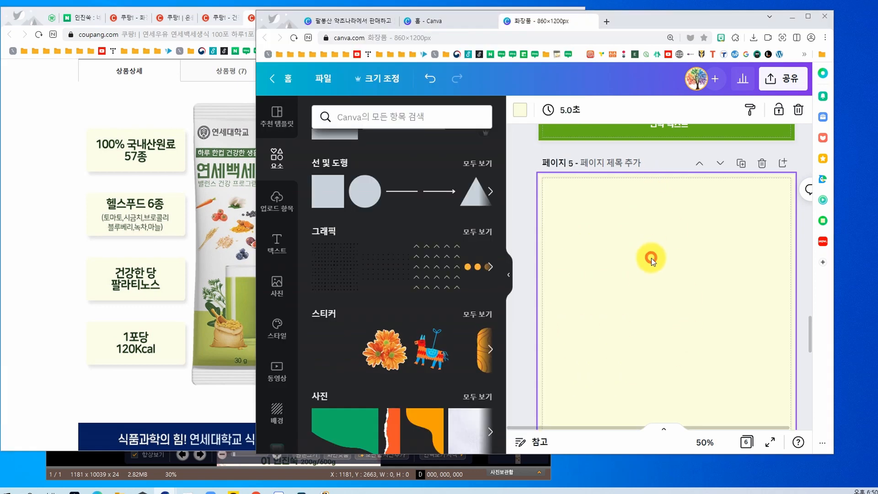
pyautogui.click(73, 344)
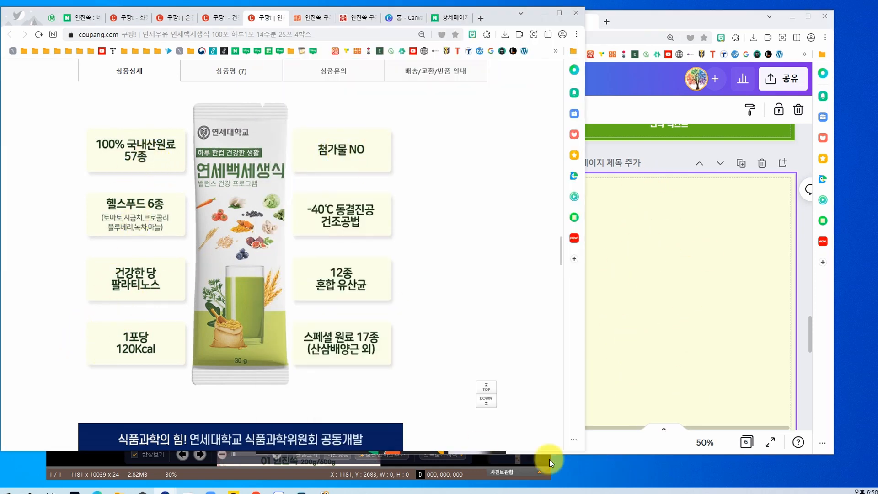
pyautogui.click(722, 323)
pyautogui.scroll(4, 700, 297)
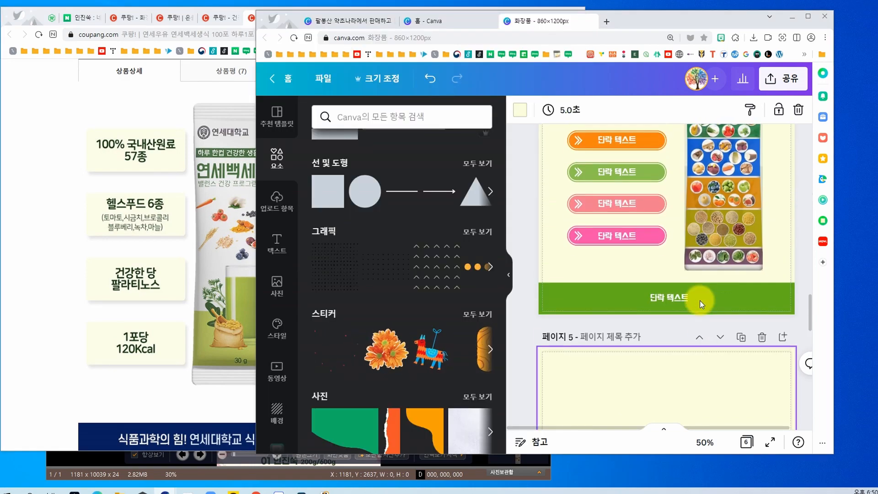
pyautogui.click(60, 374)
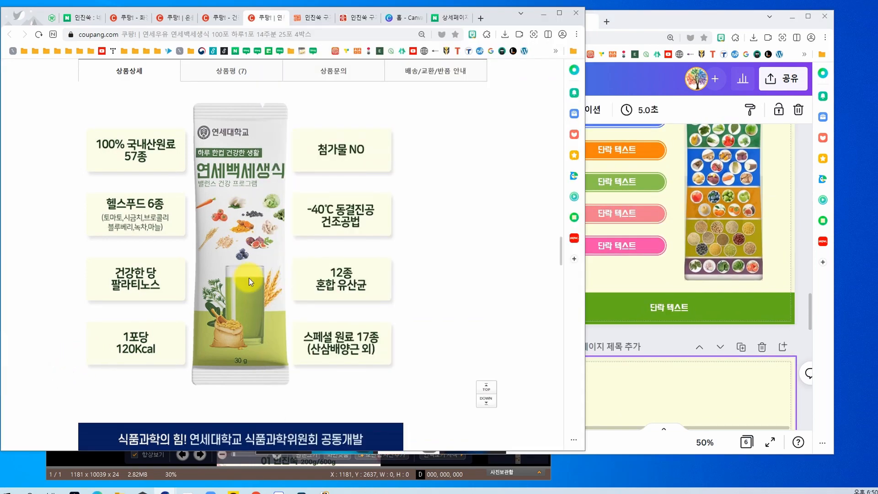
# Step: Return to Canva, browse the full frame collection among the elements, and go back to the elements overview
pyautogui.click(685, 339)
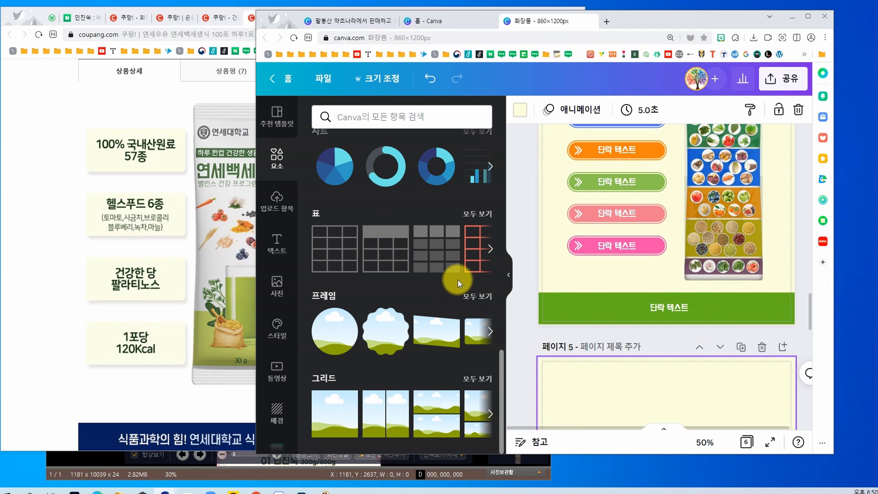
pyautogui.click(488, 299)
pyautogui.scroll(-1, 429, 272)
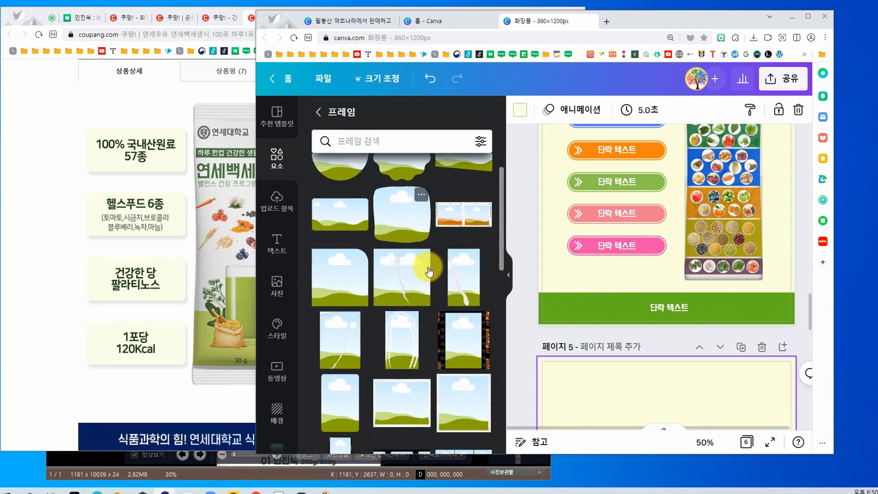
pyautogui.scroll(-10, 429, 268)
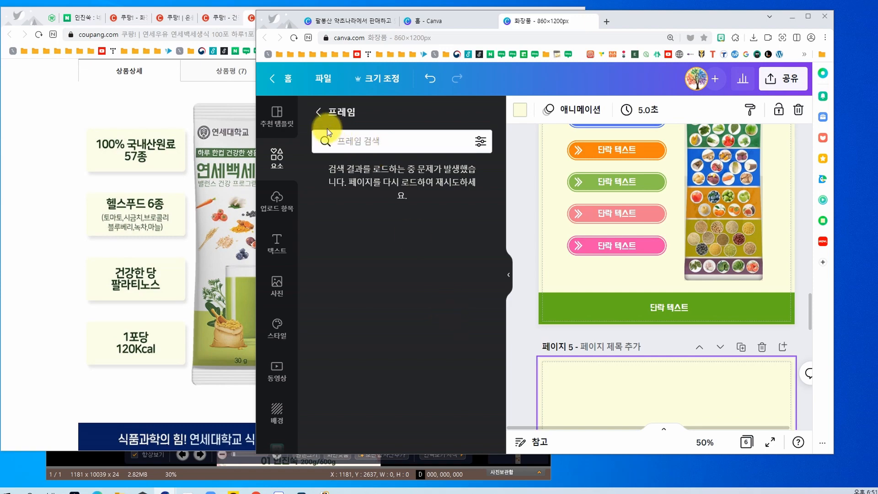
pyautogui.click(320, 112)
# Step: Compare page 4's buttons and ingredient pouch with the coloured category labels and pouch on the Coupang page
pyautogui.scroll(3, 704, 369)
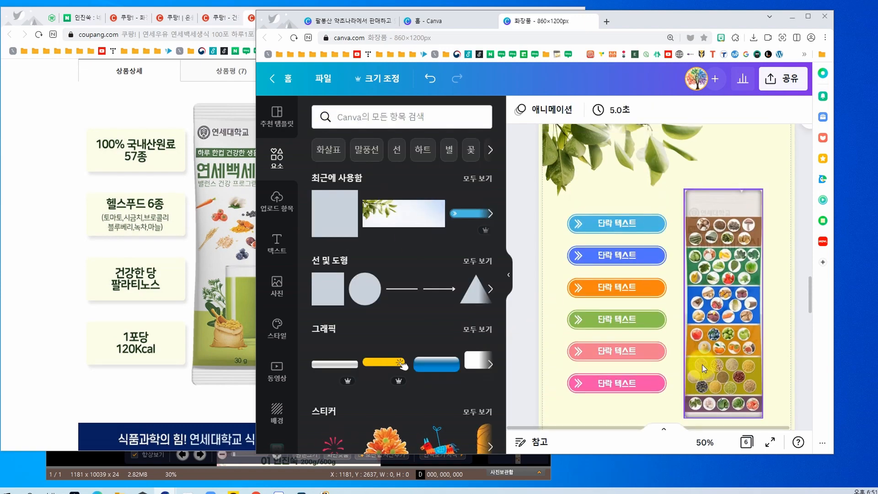
pyautogui.click(54, 242)
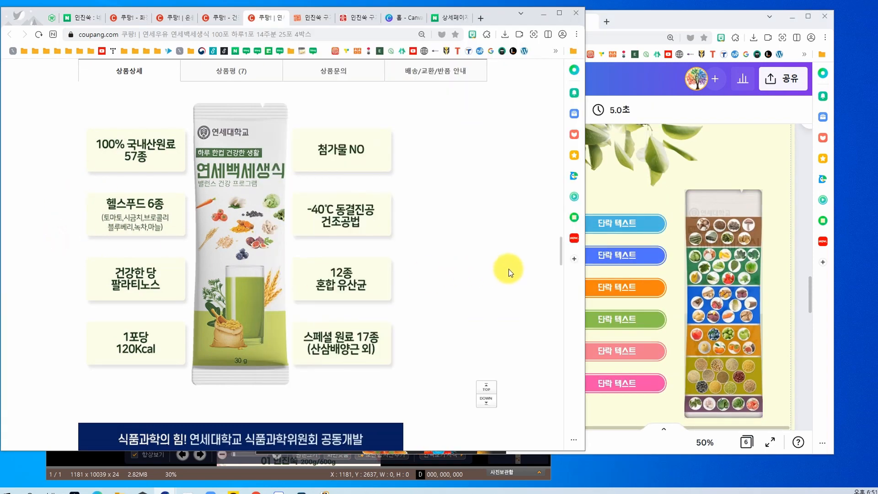
pyautogui.scroll(10, 509, 270)
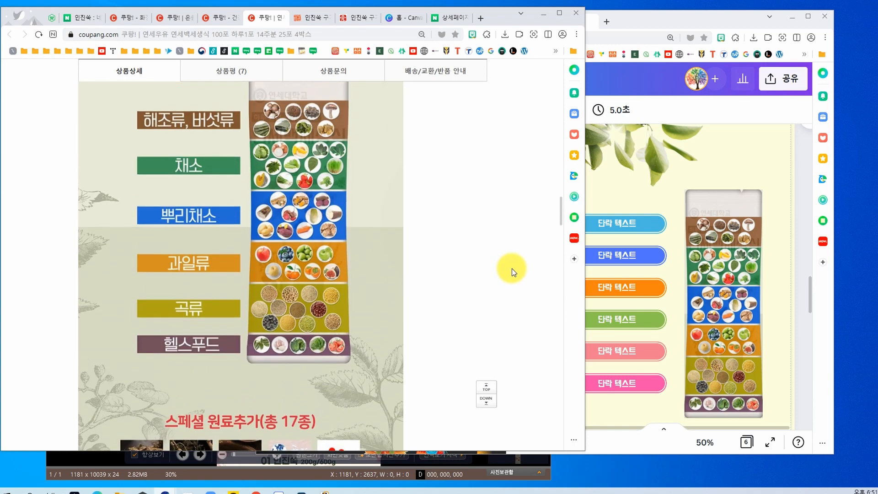
pyautogui.scroll(3, 511, 273)
# Step: Return to Canva, maximize its browser window, and review the designs on pages 2 to 4
pyautogui.click(804, 168)
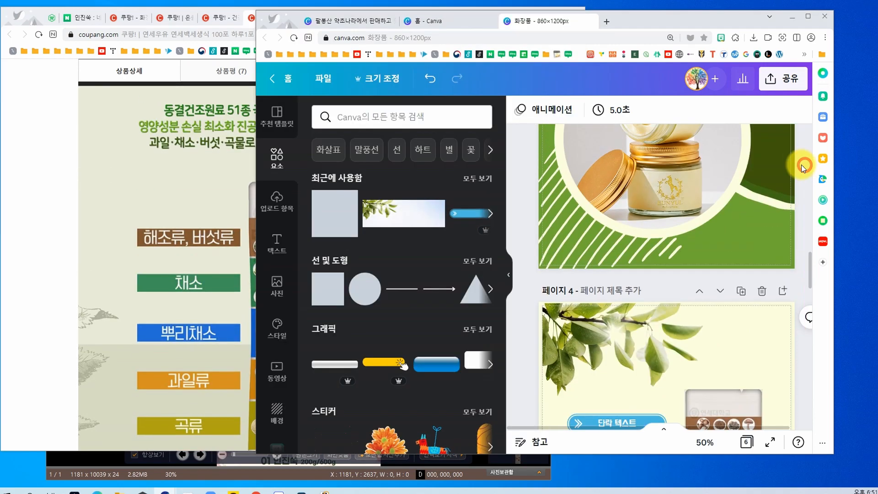
pyautogui.scroll(-1, 769, 229)
pyautogui.click(808, 16)
pyautogui.scroll(-3, 681, 350)
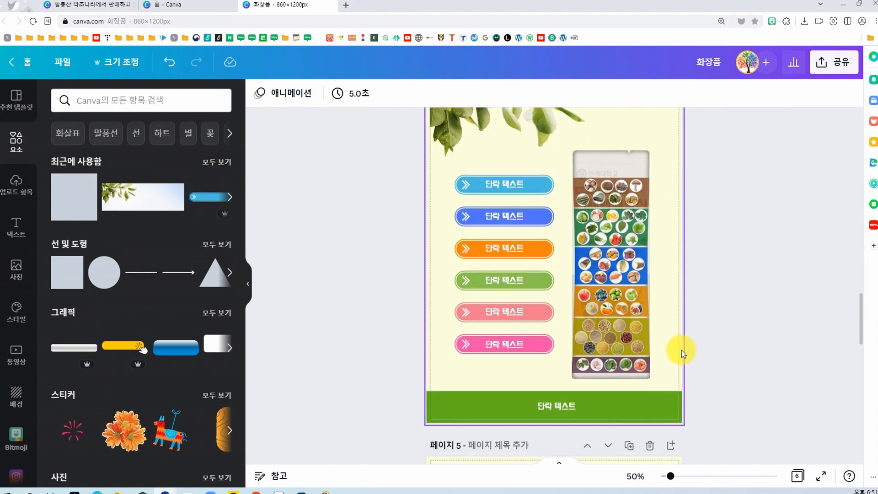
pyautogui.scroll(8, 710, 338)
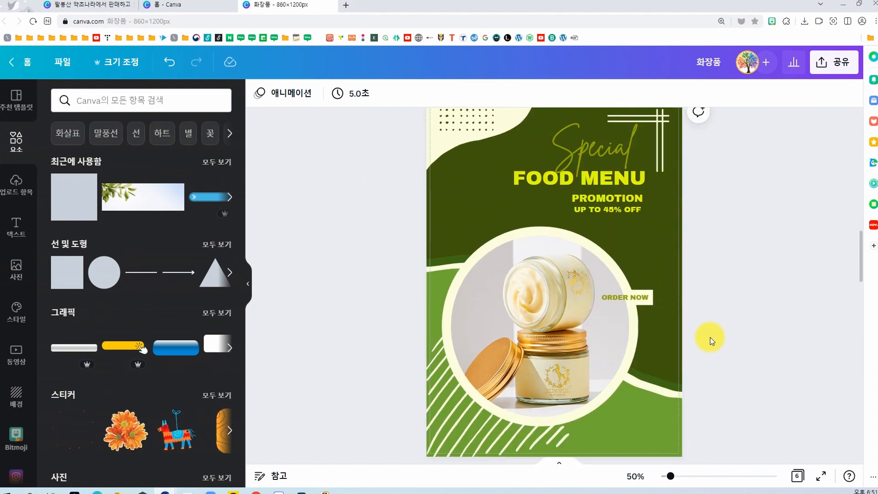
pyautogui.scroll(5, 710, 338)
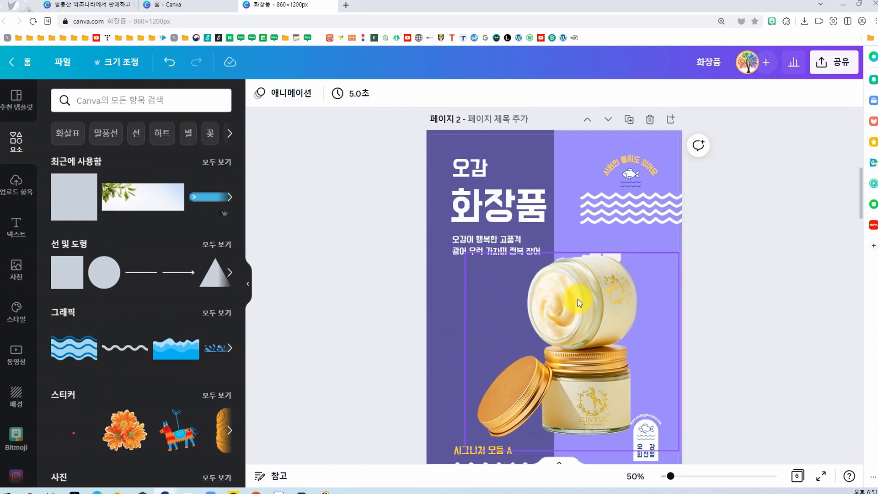
pyautogui.scroll(-8, 578, 306)
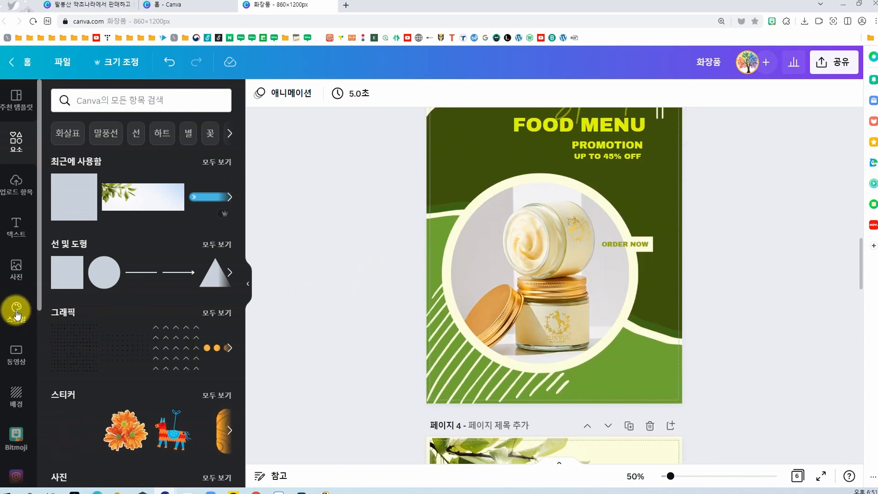
# Step: Open the brand kit styles with their colour palettes and examine the designs on pages 1 to 4 alongside them
pyautogui.click(17, 313)
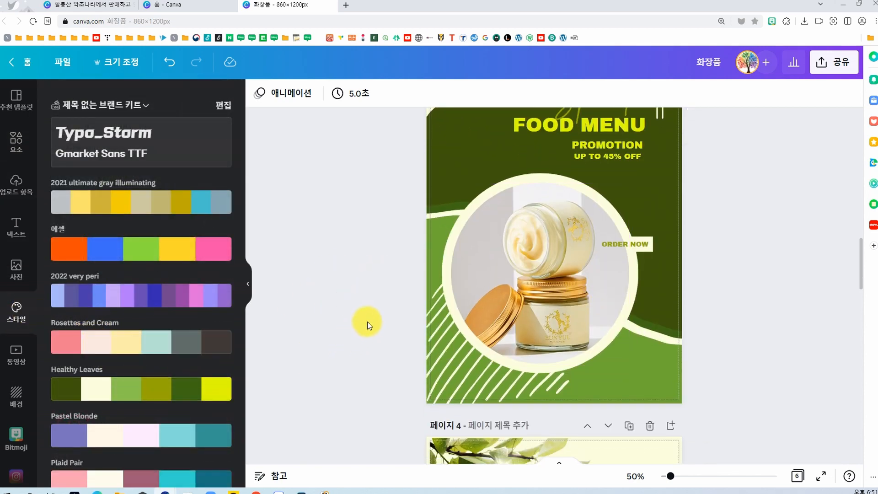
pyautogui.scroll(8, 353, 316)
pyautogui.scroll(10, 367, 324)
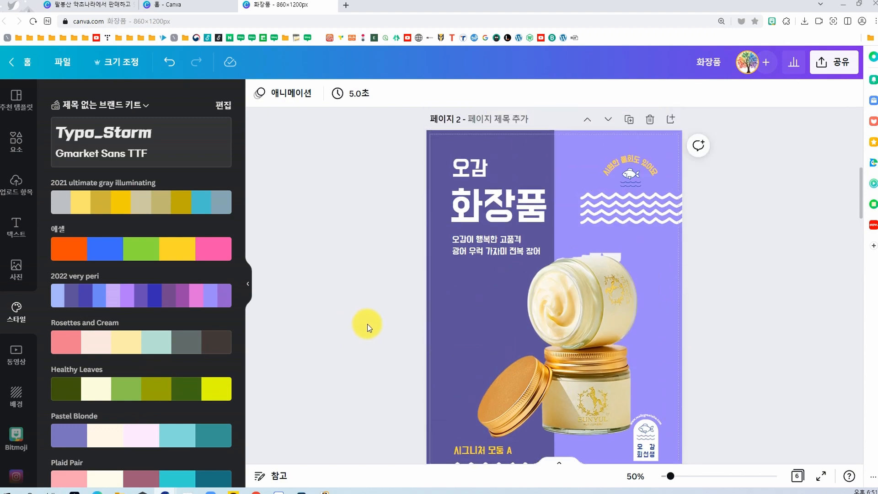
pyautogui.scroll(-7, 368, 322)
pyautogui.scroll(5, 356, 320)
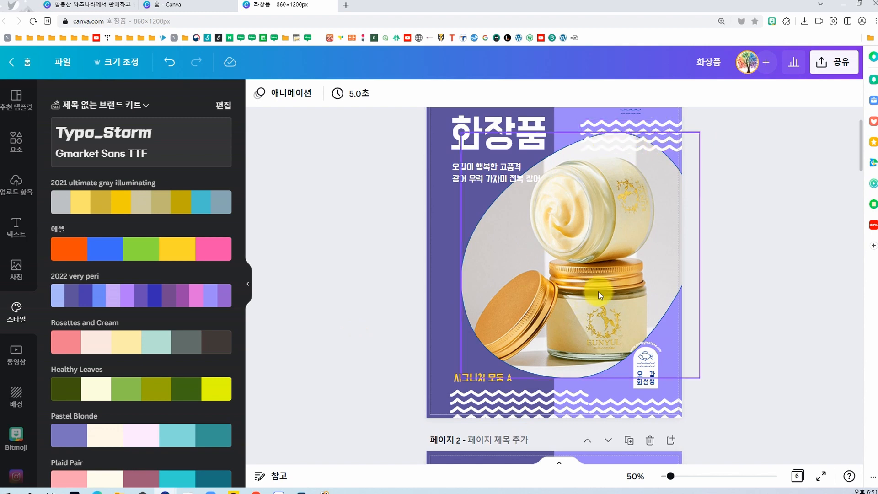
pyautogui.scroll(2, 590, 279)
pyautogui.scroll(-20, 585, 293)
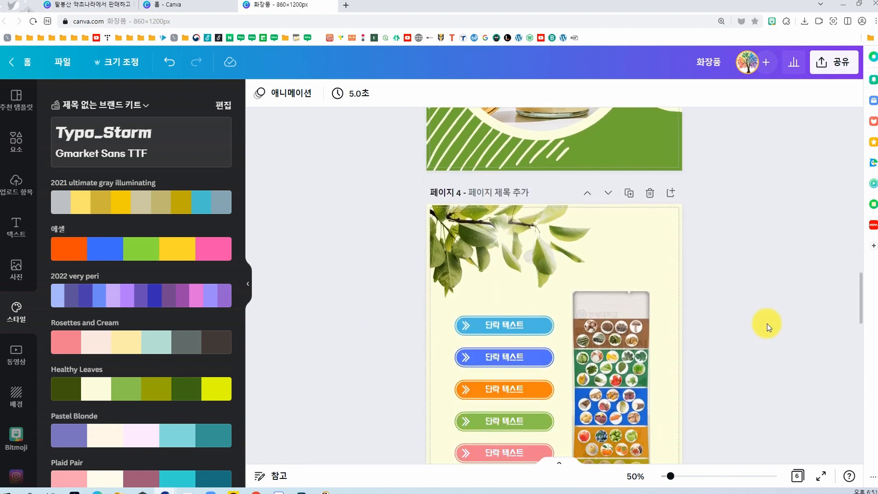
pyautogui.scroll(-4, 767, 323)
pyautogui.scroll(3, 767, 323)
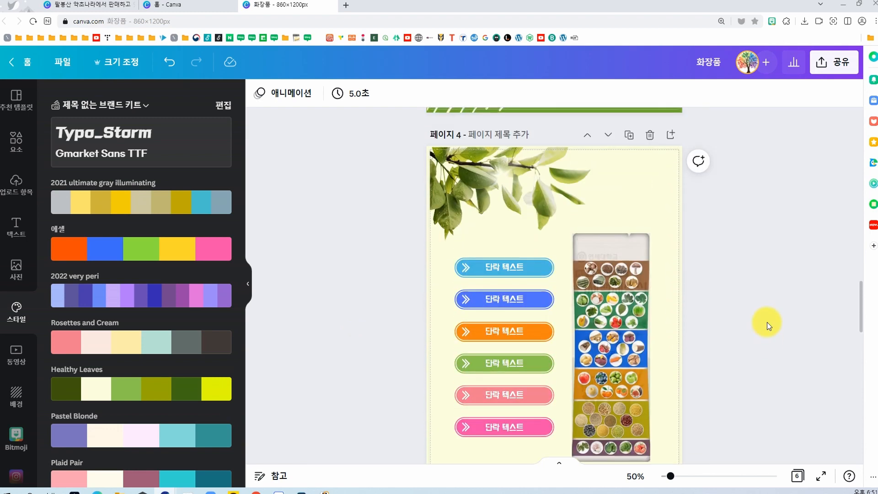